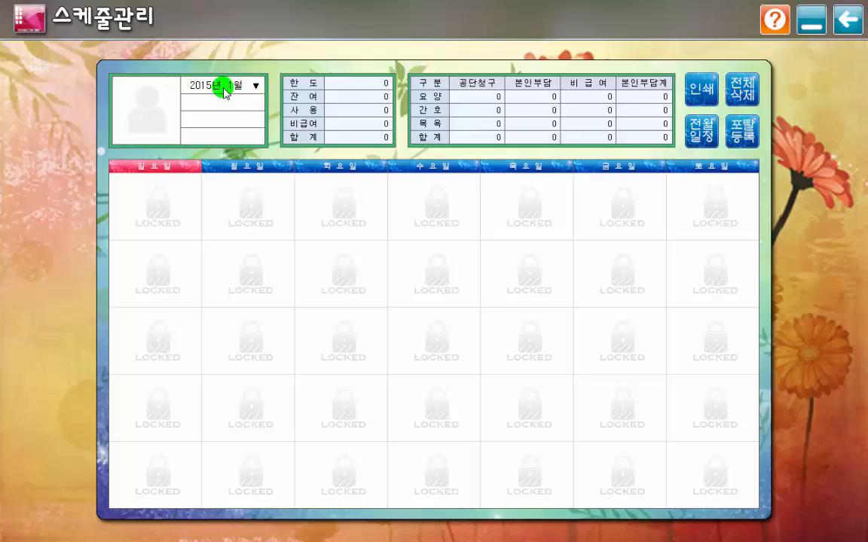
# Step: Switch the schedule month to February 2015 and back to January 2015
pyautogui.click(225, 90)
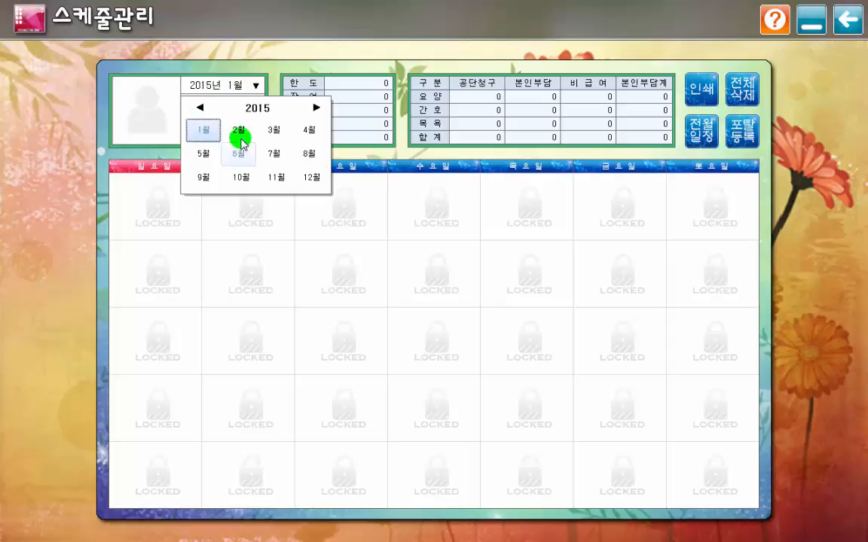
pyautogui.click(238, 131)
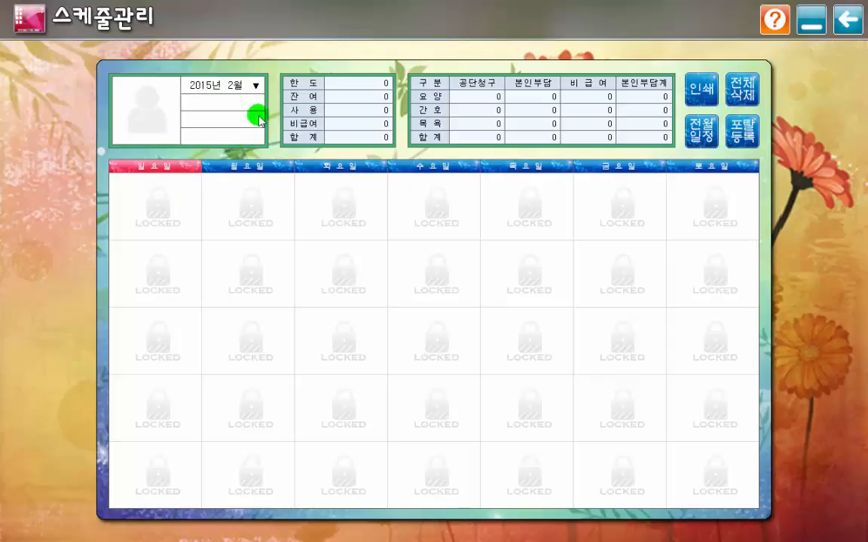
pyautogui.click(218, 89)
pyautogui.click(201, 131)
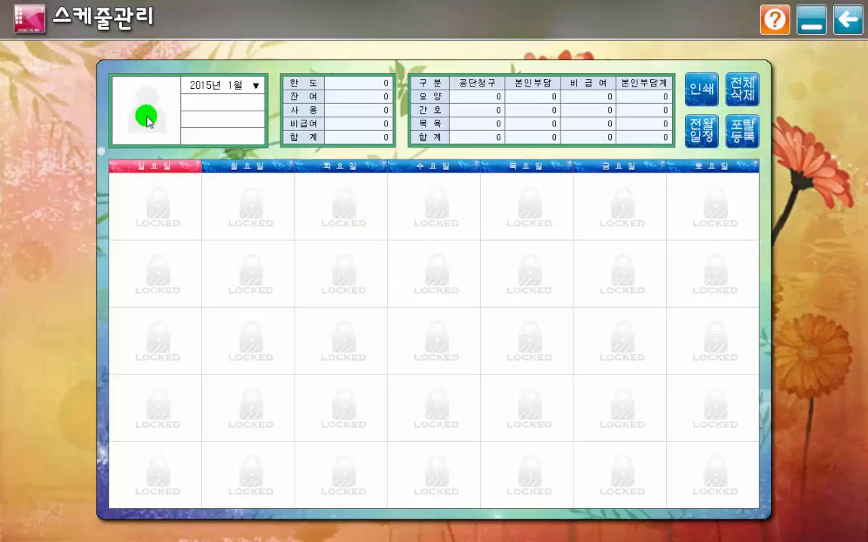
# Step: Open the recipient list, try sorting by input order, restore alphabetical order (가나다순), and select the first recipient
pyautogui.click(146, 119)
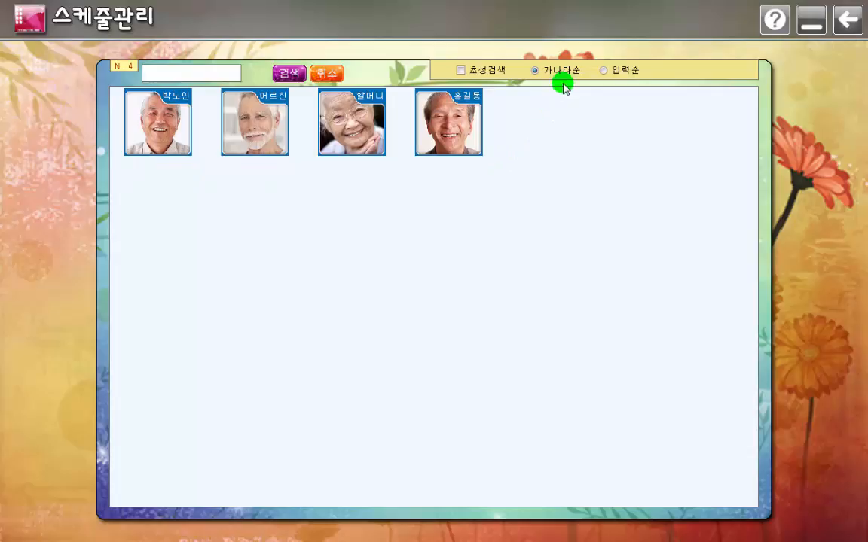
pyautogui.click(606, 72)
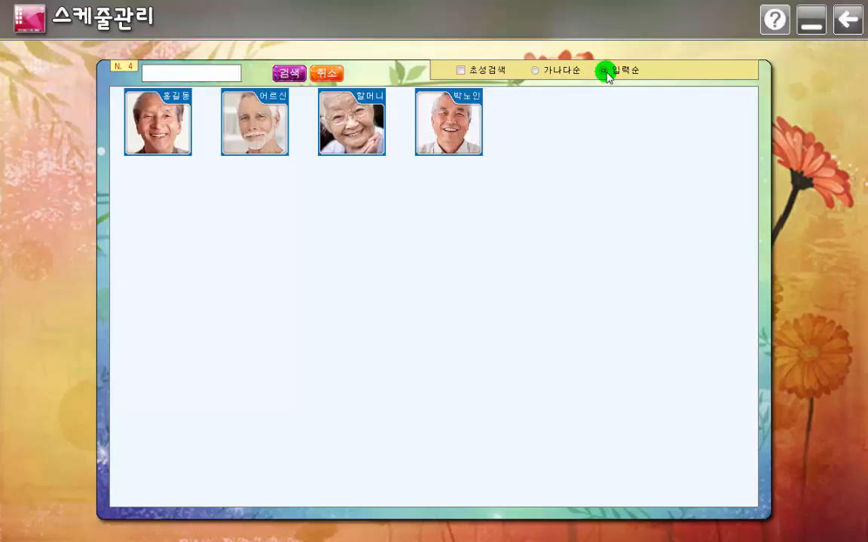
pyautogui.click(534, 71)
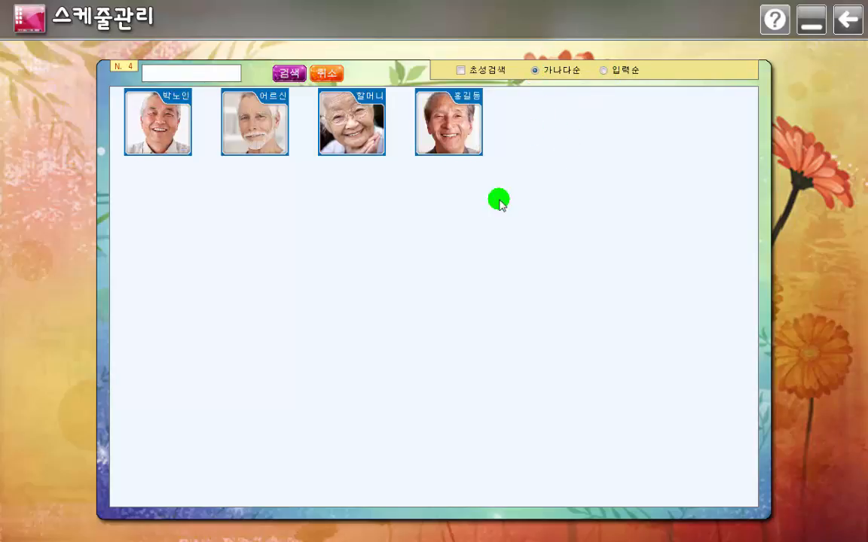
pyautogui.click(154, 125)
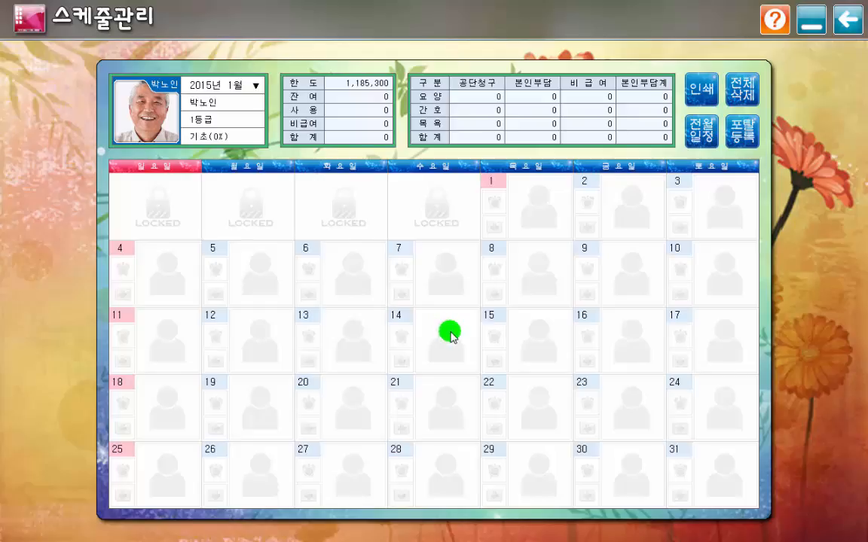
# Step: View the additional schedule slots for January 7 and close them
pyautogui.click(399, 250)
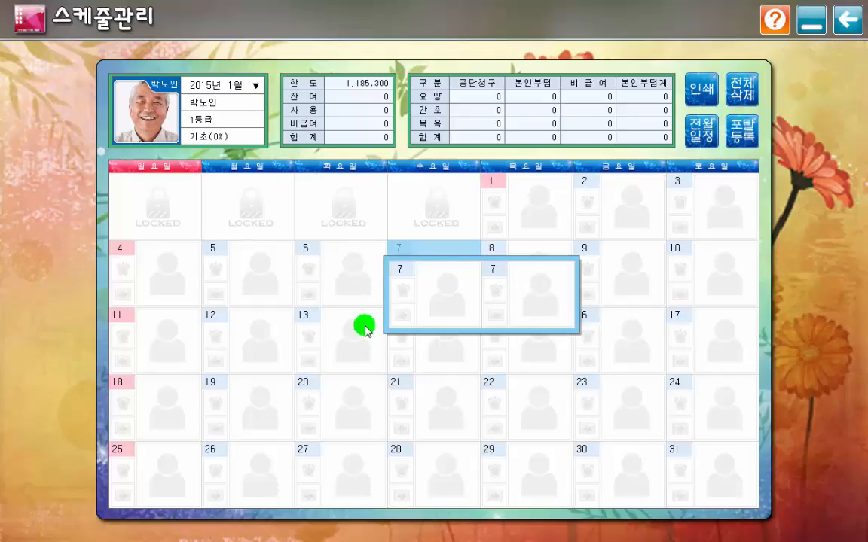
pyautogui.click(344, 290)
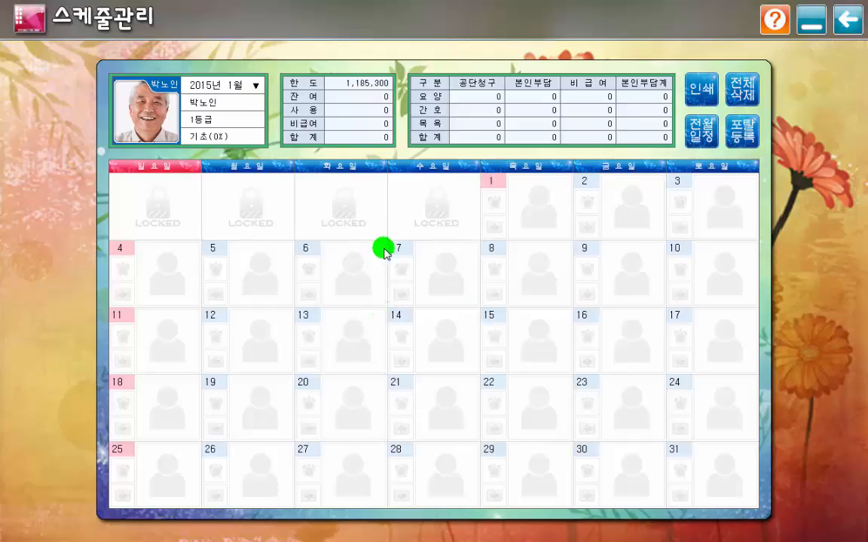
# Step: Start a new schedule entry for January 7 and set its time to 7:00–10:00 AM, 180 minutes
pyautogui.click(440, 281)
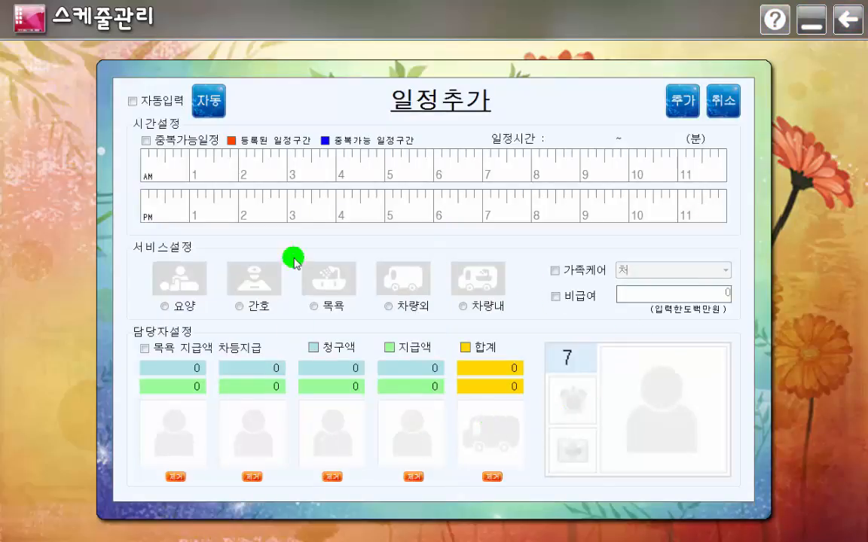
pyautogui.click(485, 173)
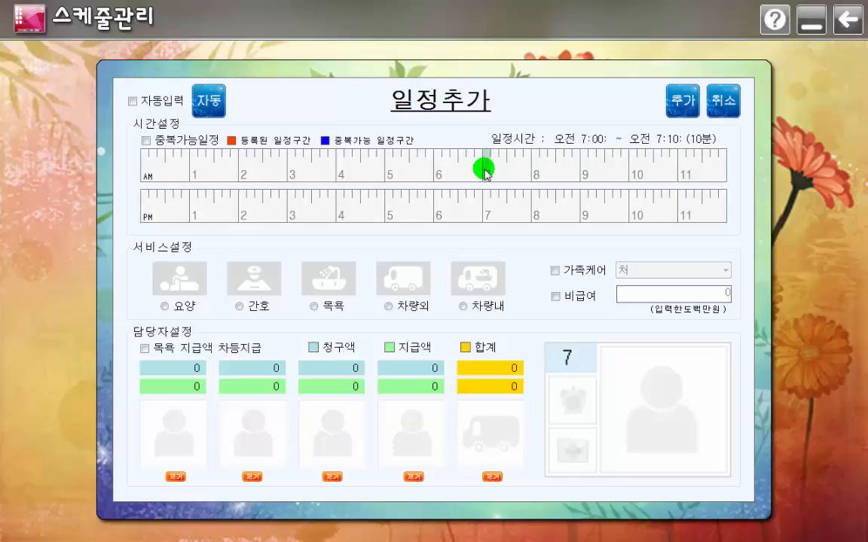
pyautogui.moveTo(485, 173); pyautogui.dragTo(624, 178)
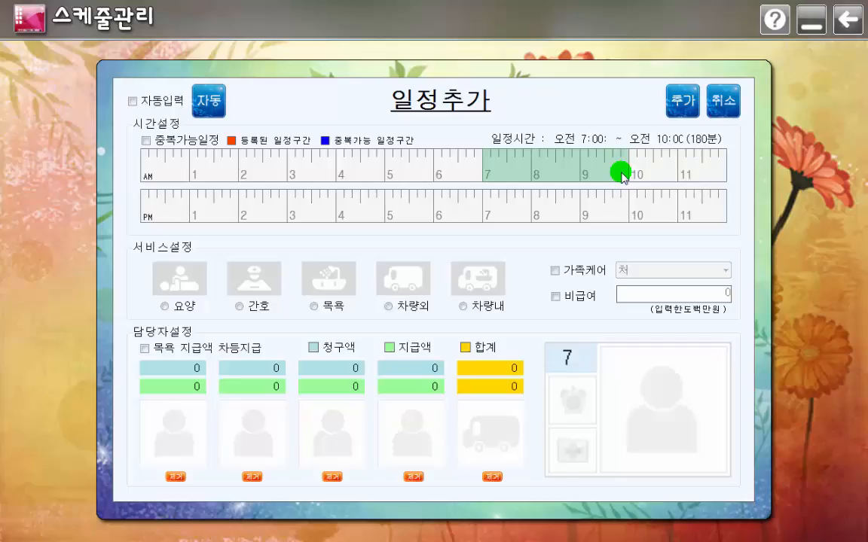
pyautogui.moveTo(621, 173); pyautogui.dragTo(622, 174)
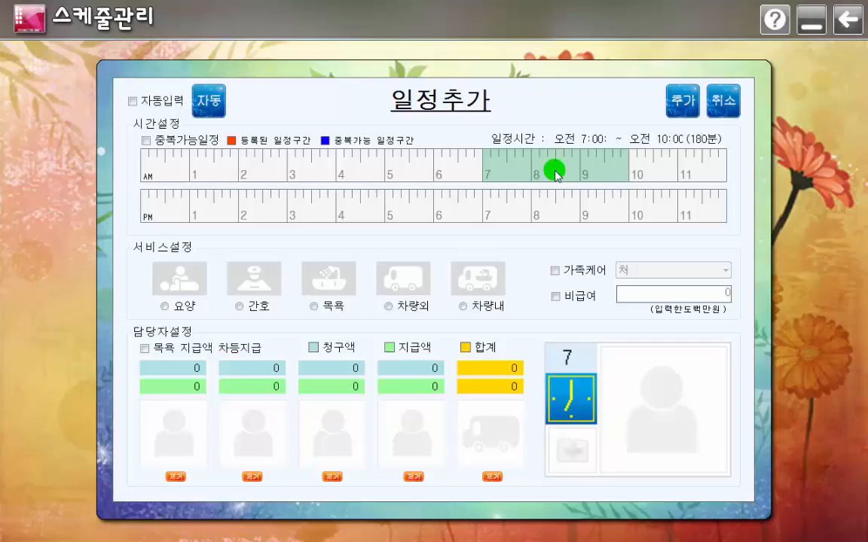
pyautogui.moveTo(551, 167)
pyautogui.mouseDown()
pyautogui.moveTo(541, 210)
pyautogui.moveTo(428, 201)
pyautogui.moveTo(444, 163)
pyautogui.moveTo(507, 204)
pyautogui.moveTo(449, 207)
pyautogui.moveTo(444, 170)
pyautogui.moveTo(562, 170)
pyautogui.moveTo(571, 192)
pyautogui.moveTo(567, 199)
pyautogui.moveTo(465, 199)
pyautogui.moveTo(467, 170)
pyautogui.moveTo(580, 175)
pyautogui.moveTo(577, 198)
pyautogui.moveTo(438, 207)
pyautogui.moveTo(451, 165)
pyautogui.moveTo(554, 175)
pyautogui.mouseUp()
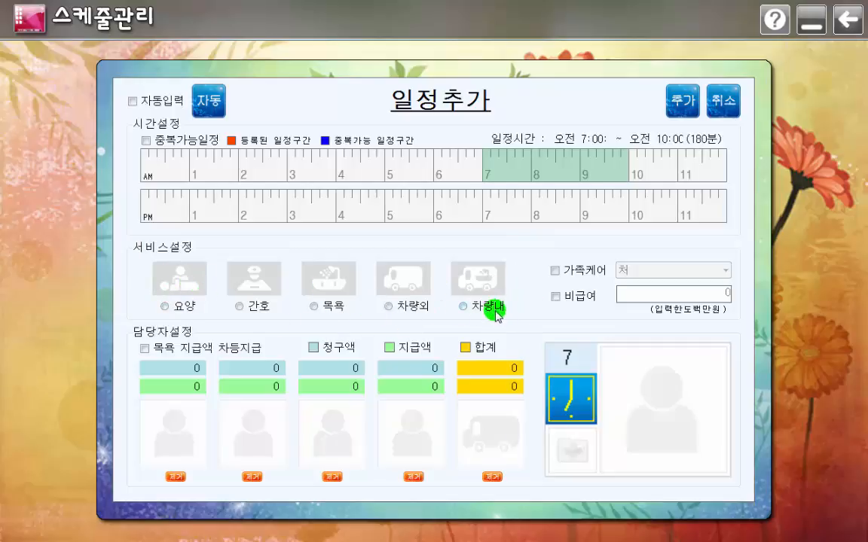
# Step: Set the service type to 요양 and assign the first caregiver in the list to the first caregiver slot
pyautogui.click(181, 281)
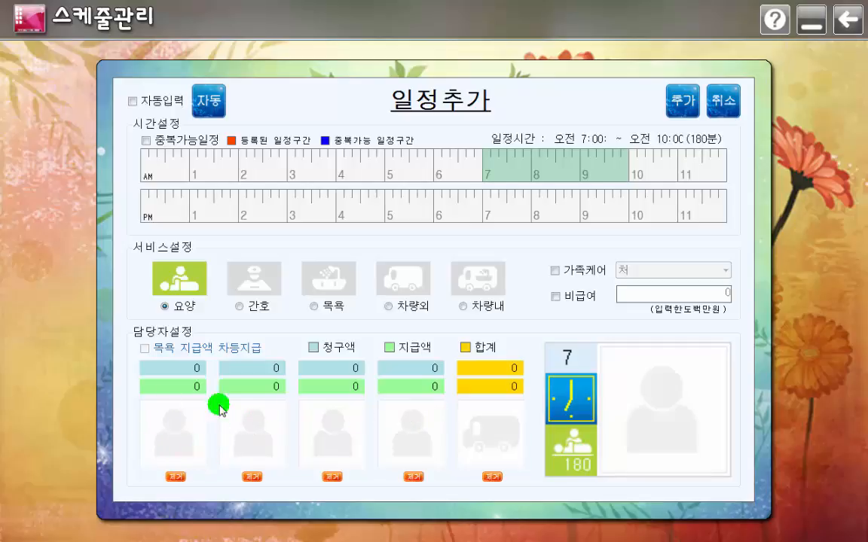
pyautogui.click(174, 435)
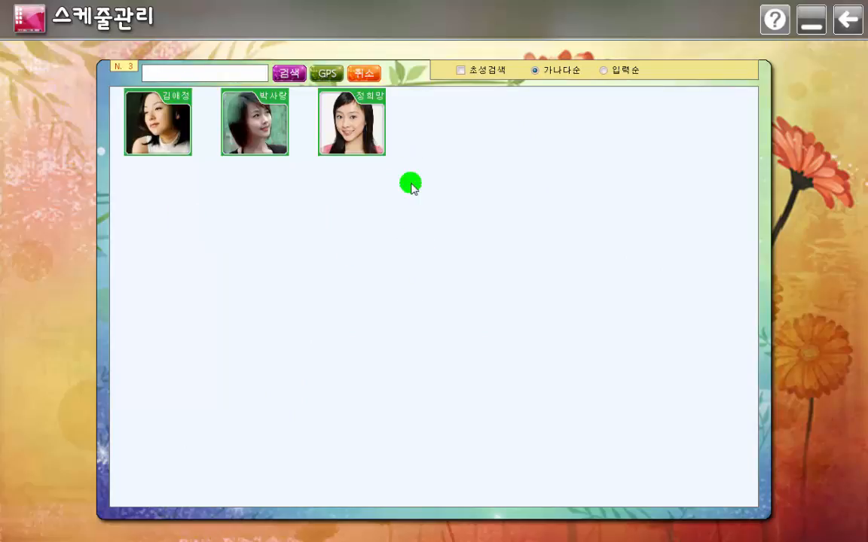
pyautogui.click(161, 136)
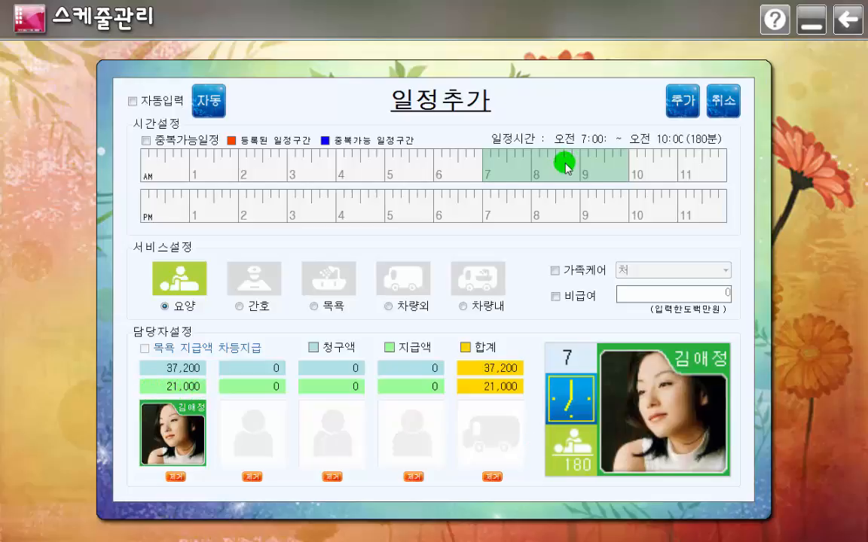
# Step: Try the 180-minute time block at 6:00–9:00 PM and 10:00 PM–1:00 AM, and return it to 7:00–10:00 AM
pyautogui.moveTo(567, 166); pyautogui.dragTo(519, 215)
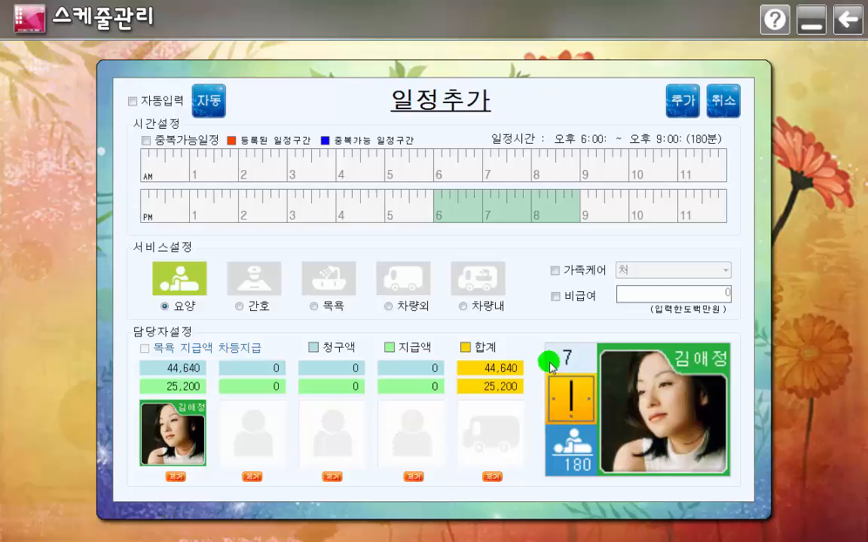
pyautogui.moveTo(522, 235); pyautogui.dragTo(575, 169)
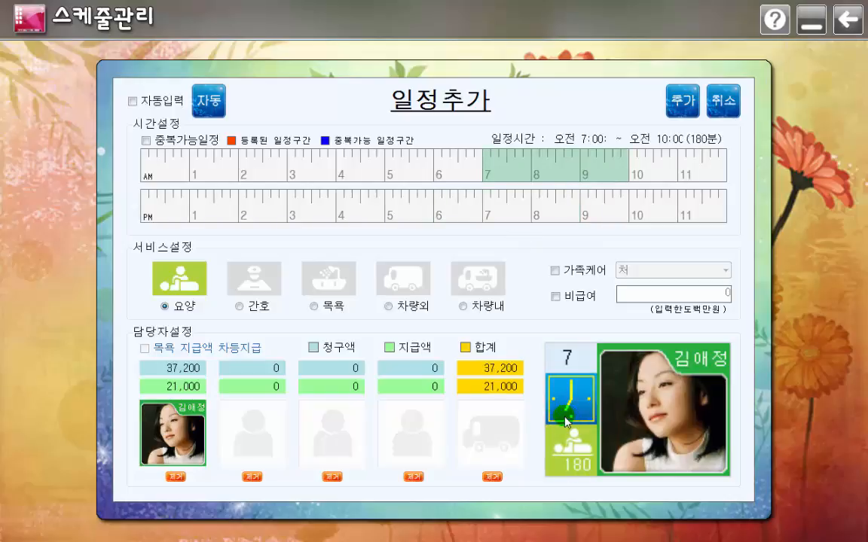
pyautogui.moveTo(538, 163); pyautogui.dragTo(489, 221)
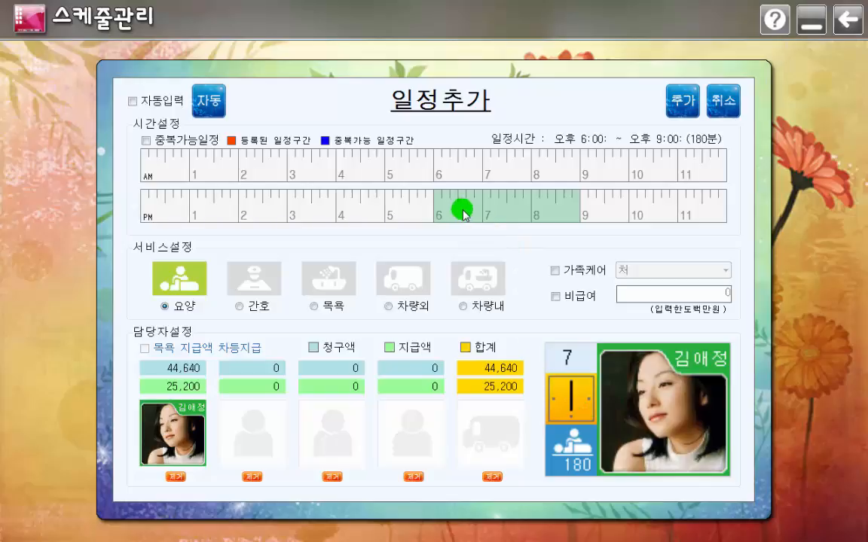
pyautogui.moveTo(458, 214); pyautogui.dragTo(647, 210)
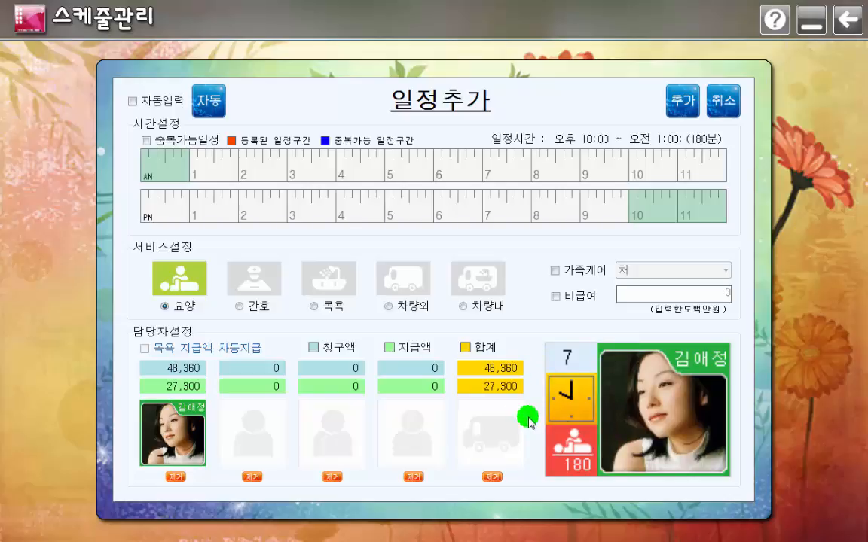
pyautogui.moveTo(669, 207)
pyautogui.mouseDown()
pyautogui.moveTo(523, 162)
pyautogui.moveTo(518, 172)
pyautogui.mouseUp()
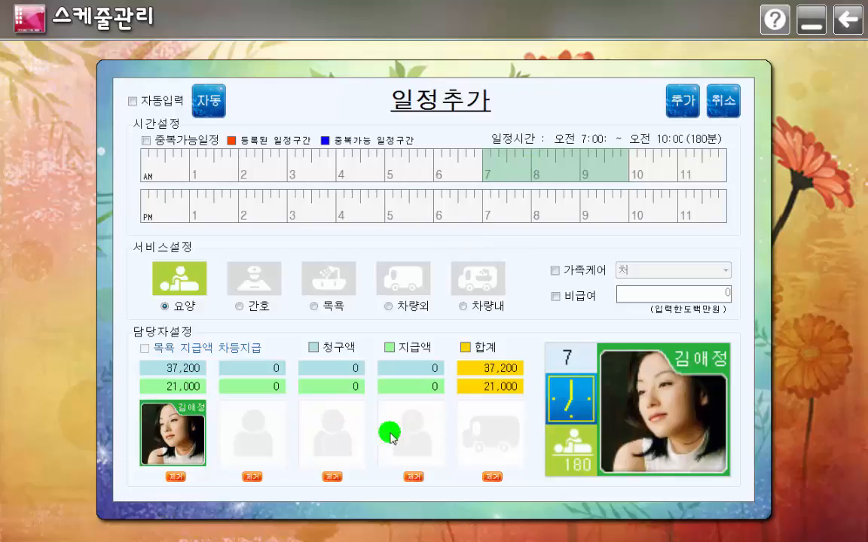
# Step: Try the 비급여 option at 7:00–10:00 AM and 10:00 PM–1:00 AM, turn it off, and restore 7:00–10:00 AM
pyautogui.click(556, 296)
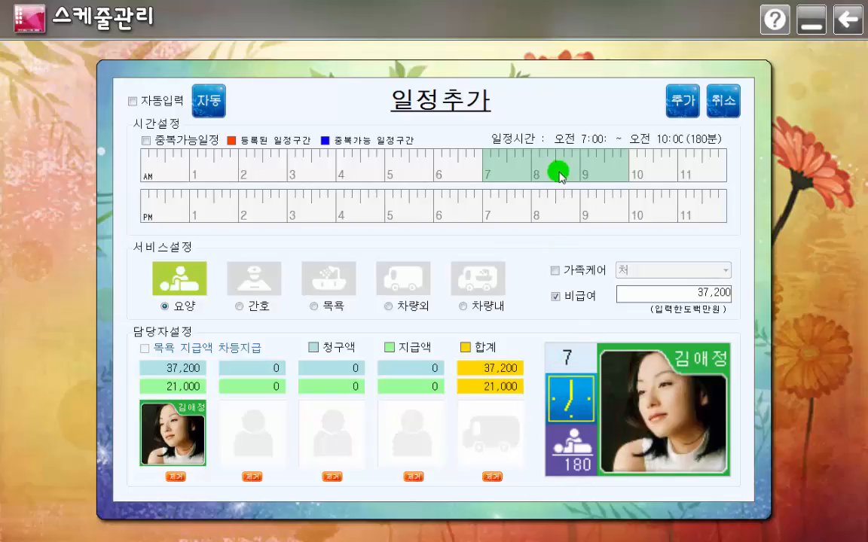
pyautogui.click(555, 298)
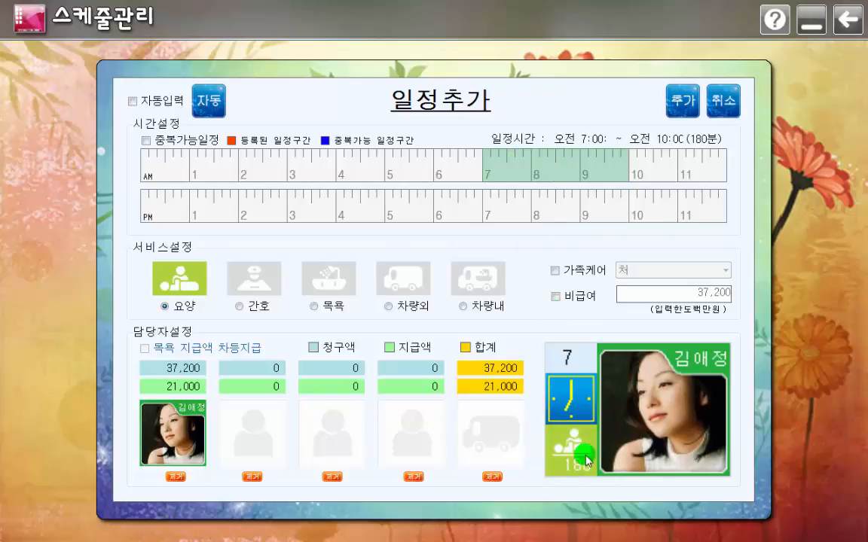
pyautogui.moveTo(529, 168); pyautogui.dragTo(663, 215)
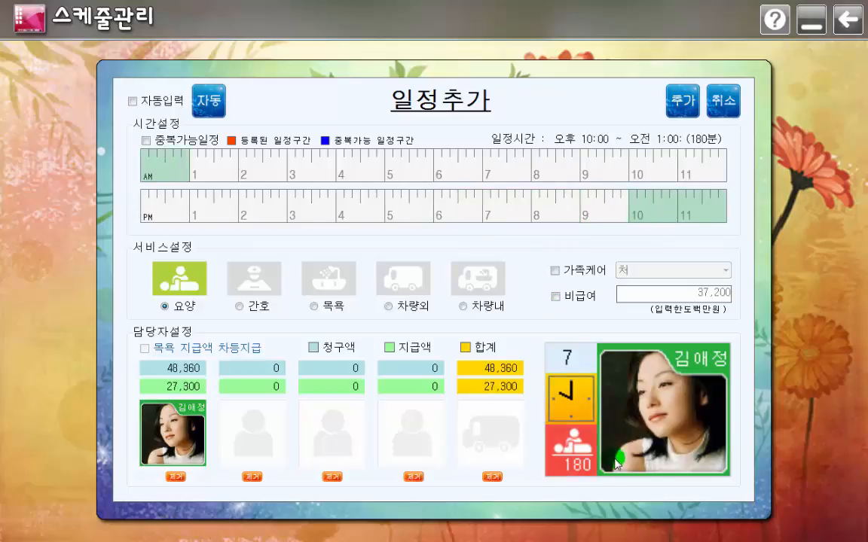
pyautogui.click(556, 296)
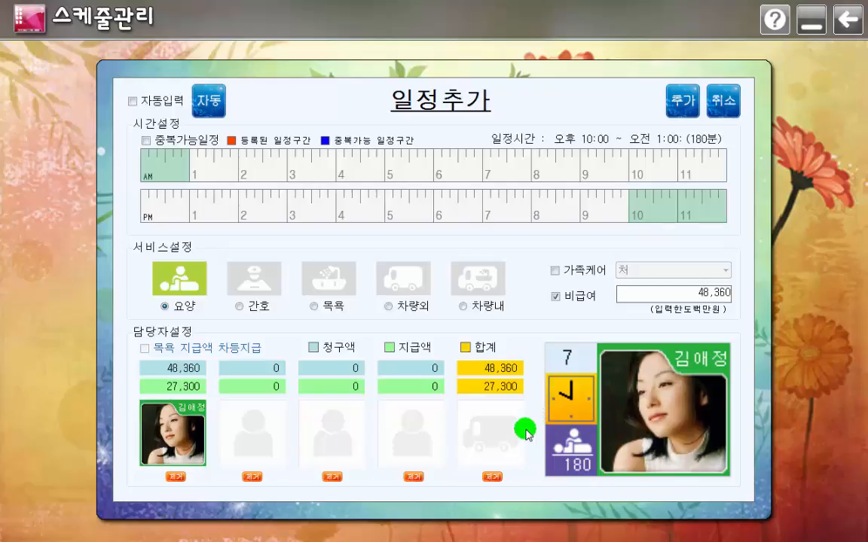
pyautogui.click(556, 296)
pyautogui.moveTo(533, 171); pyautogui.dragTo(515, 163)
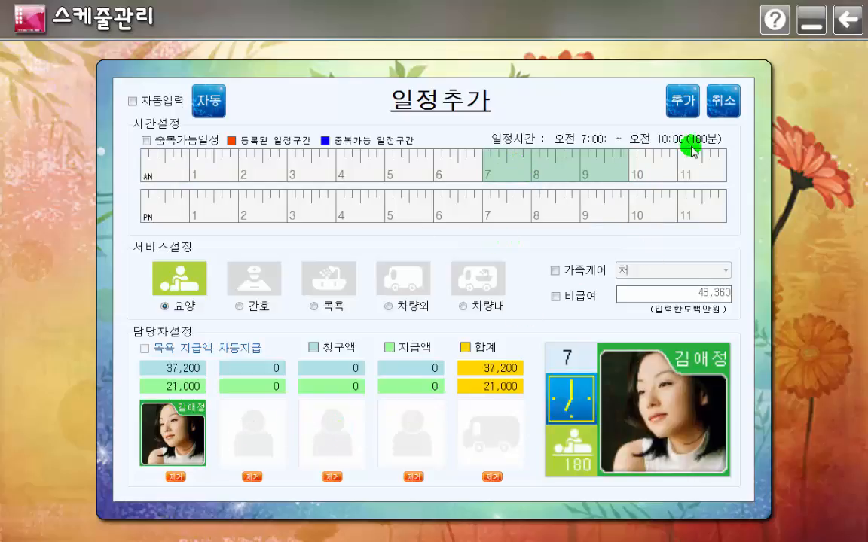
# Step: Add the January 7 entry to the calendar and reschedule it to 1:00–4:00 PM
pyautogui.click(683, 104)
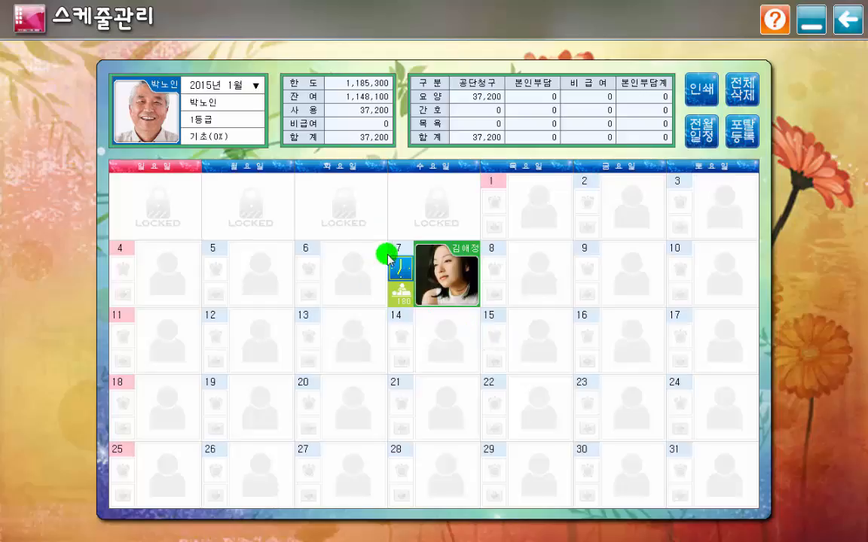
pyautogui.click(404, 290)
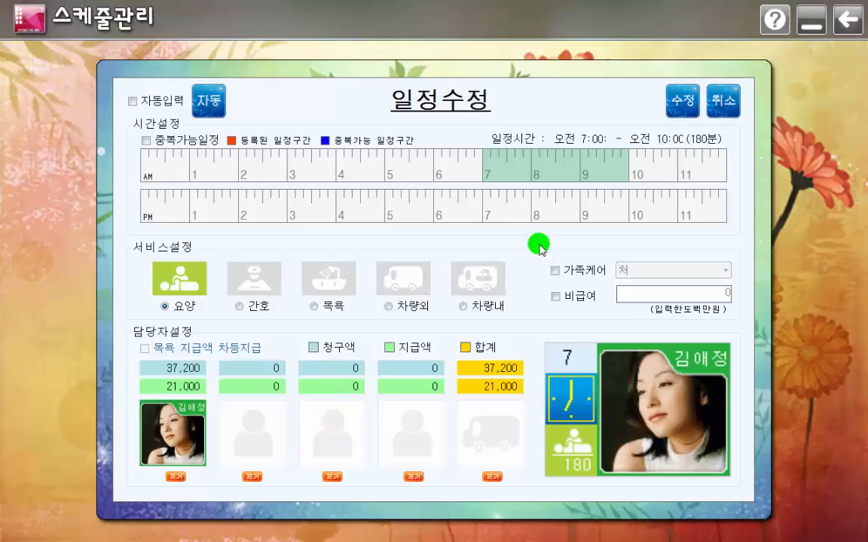
pyautogui.moveTo(559, 157); pyautogui.dragTo(265, 199)
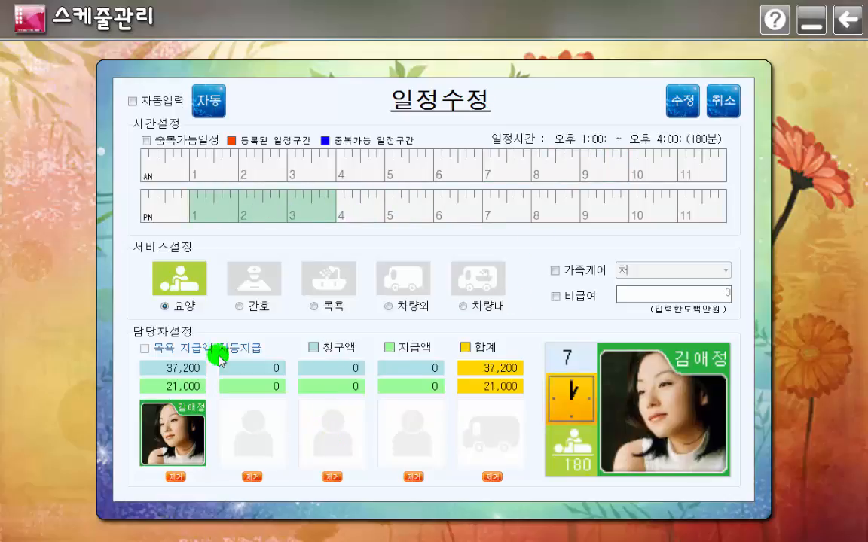
pyautogui.click(682, 103)
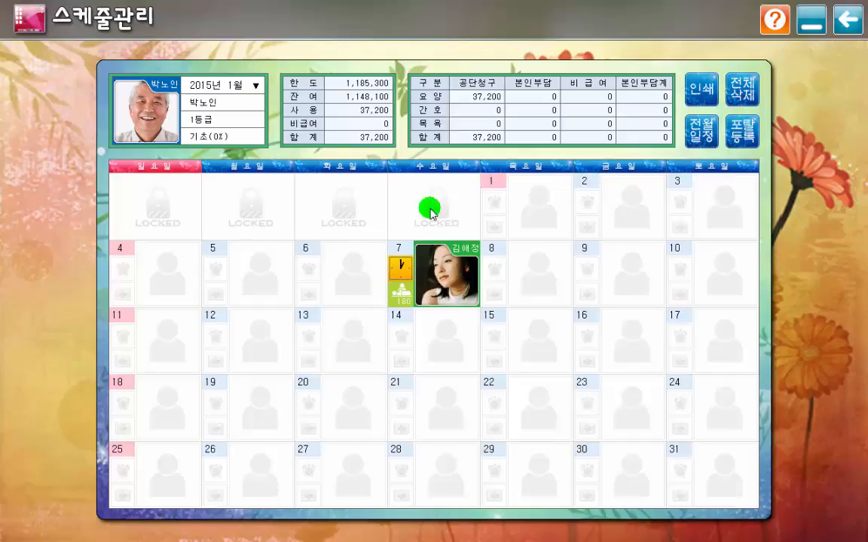
# Step: Copy the January 7 home-care entry to January 5, 6, 8, 9 and 10
pyautogui.click(452, 278)
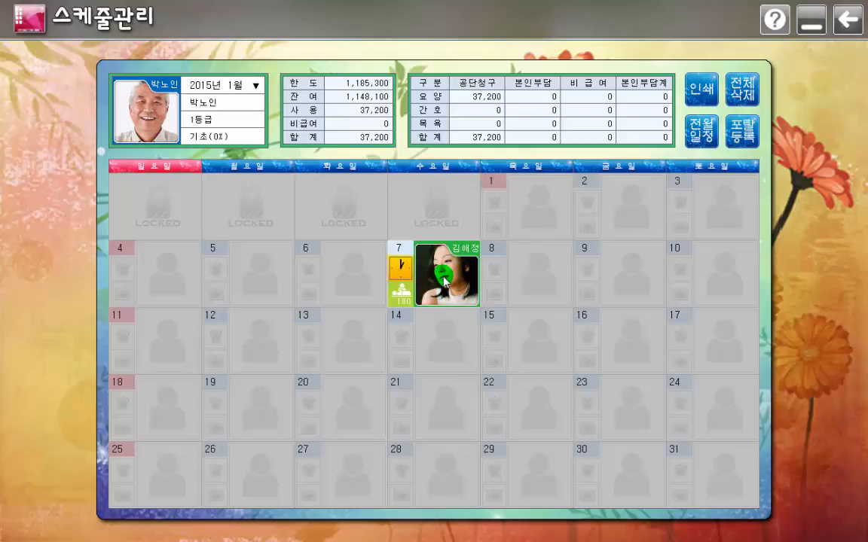
pyautogui.moveTo(445, 280)
pyautogui.mouseDown()
pyautogui.moveTo(617, 288)
pyautogui.moveTo(572, 324)
pyautogui.moveTo(354, 348)
pyautogui.moveTo(277, 264)
pyautogui.moveTo(234, 249)
pyautogui.moveTo(222, 313)
pyautogui.moveTo(148, 350)
pyautogui.moveTo(162, 263)
pyautogui.moveTo(252, 260)
pyautogui.moveTo(455, 282)
pyautogui.moveTo(595, 280)
pyautogui.moveTo(537, 349)
pyautogui.moveTo(495, 352)
pyautogui.moveTo(505, 283)
pyautogui.moveTo(537, 280)
pyautogui.mouseUp()
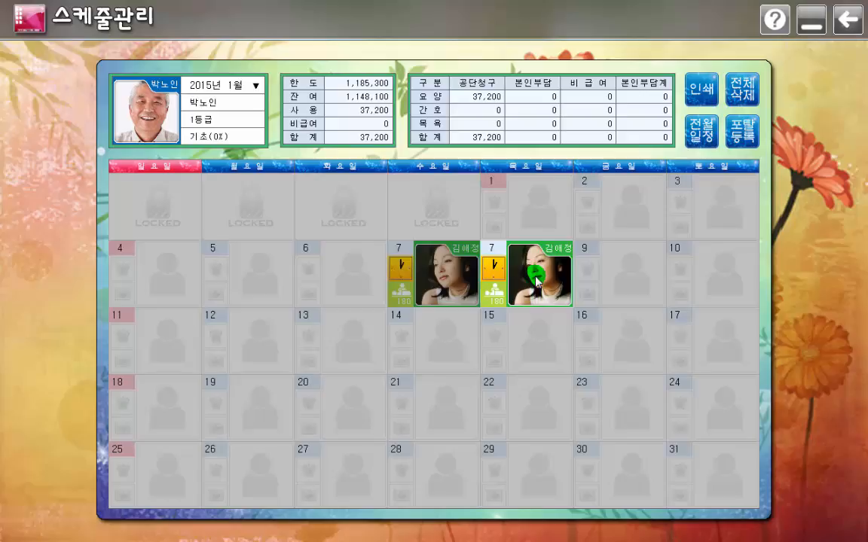
pyautogui.moveTo(536, 281); pyautogui.dragTo(538, 281)
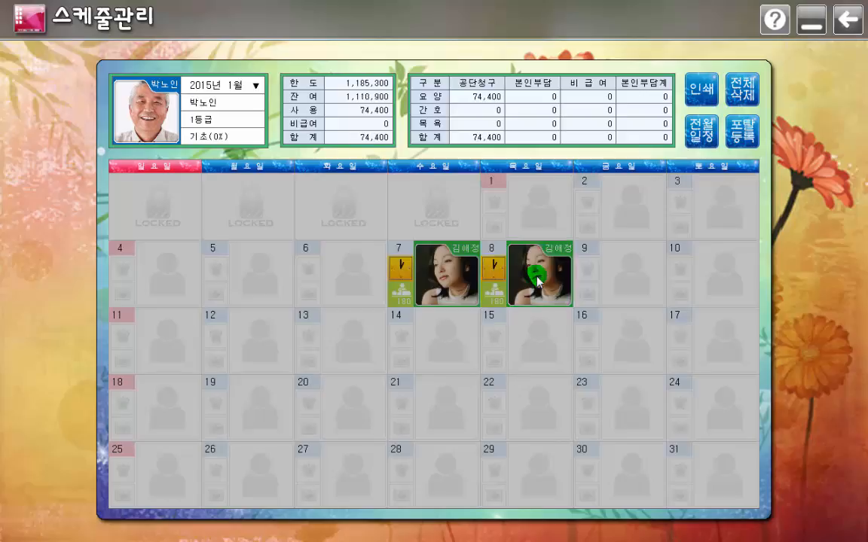
pyautogui.moveTo(543, 280)
pyautogui.mouseDown()
pyautogui.moveTo(637, 283)
pyautogui.moveTo(386, 359)
pyautogui.moveTo(612, 266)
pyautogui.mouseUp()
pyautogui.moveTo(612, 265)
pyautogui.mouseDown()
pyautogui.moveTo(595, 343)
pyautogui.moveTo(724, 288)
pyautogui.moveTo(710, 368)
pyautogui.moveTo(247, 367)
pyautogui.moveTo(339, 170)
pyautogui.moveTo(354, 60)
pyautogui.moveTo(393, 94)
pyautogui.mouseUp()
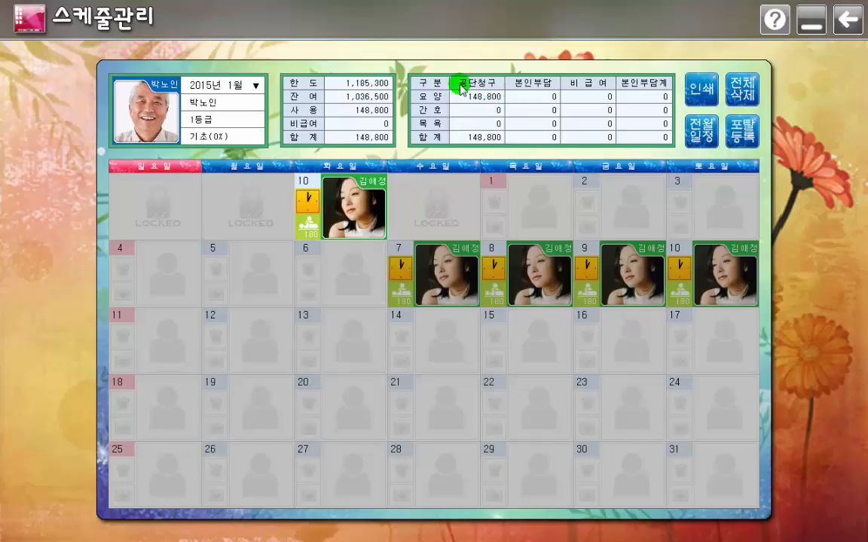
pyautogui.moveTo(355, 199); pyautogui.dragTo(340, 340)
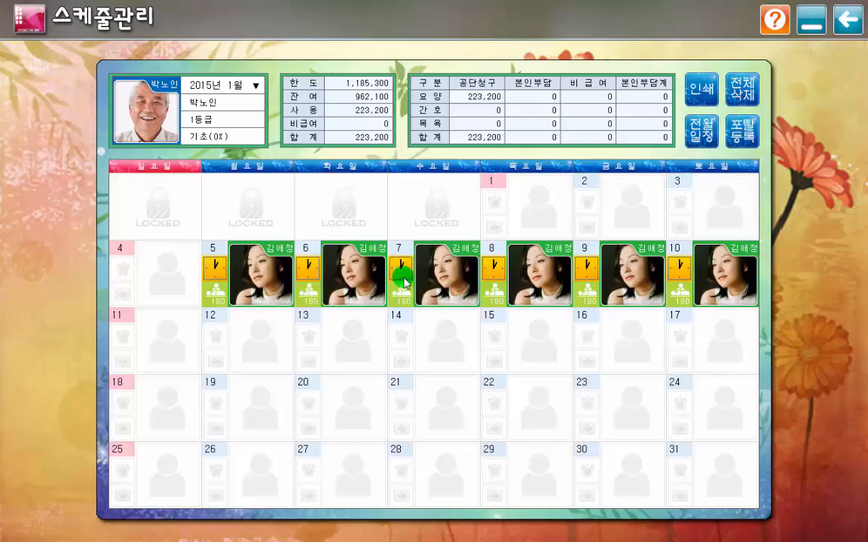
# Step: Start an additional January 7 entry at 6:00–7:00 PM with the service type 목욕
pyautogui.click(398, 251)
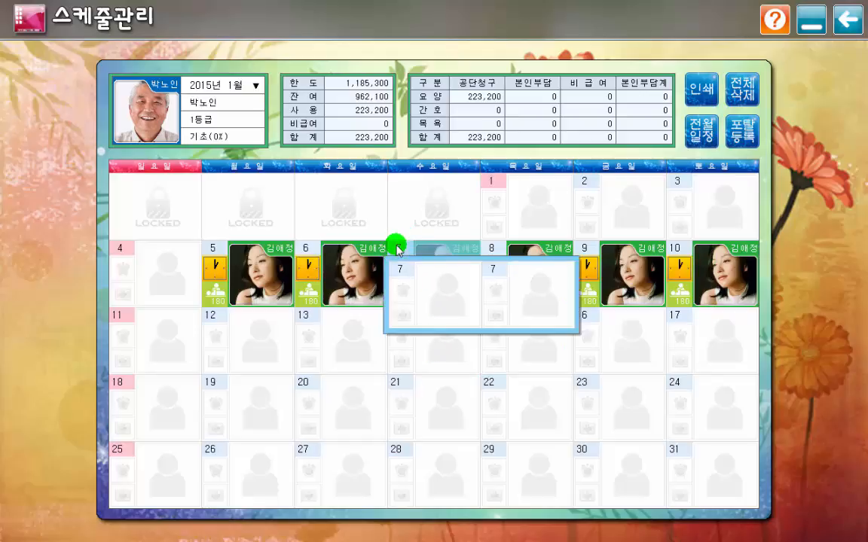
pyautogui.click(441, 301)
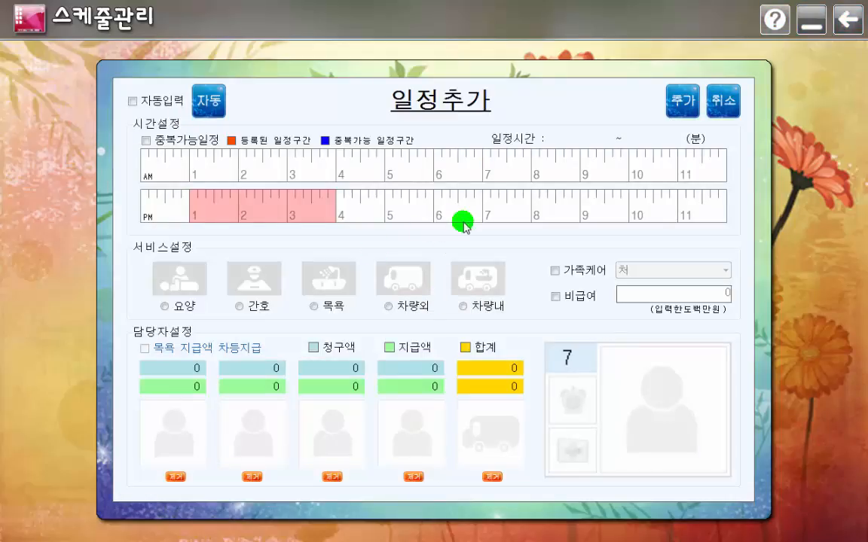
pyautogui.moveTo(437, 211); pyautogui.dragTo(479, 221)
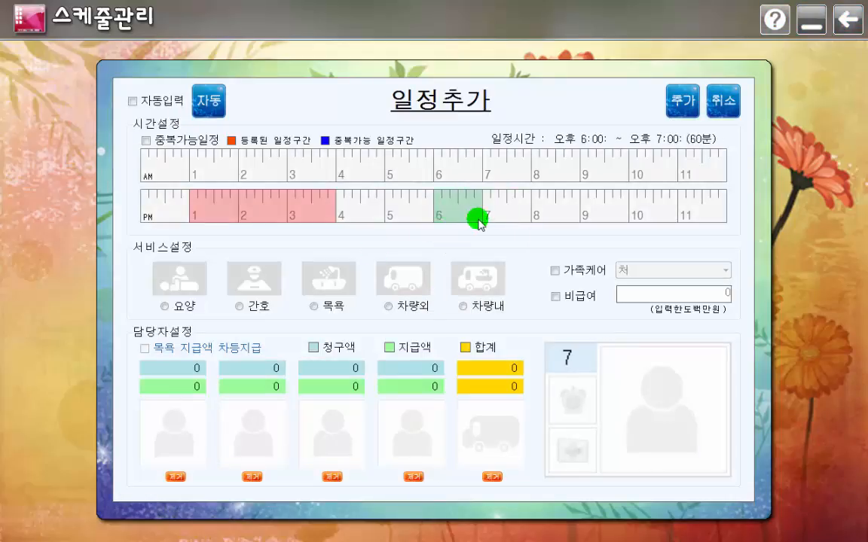
pyautogui.click(331, 284)
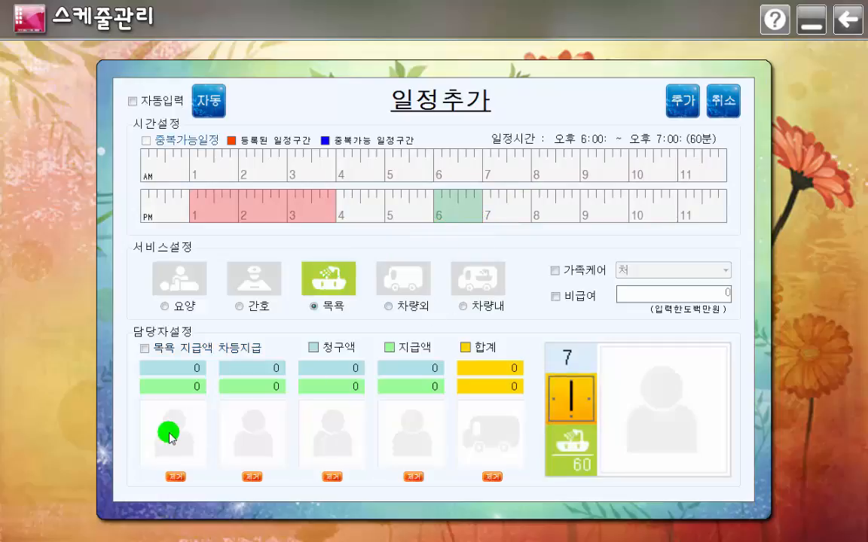
# Step: Assign the first and third caregivers in the list to the first two caregiver slots of the bath entry
pyautogui.click(170, 436)
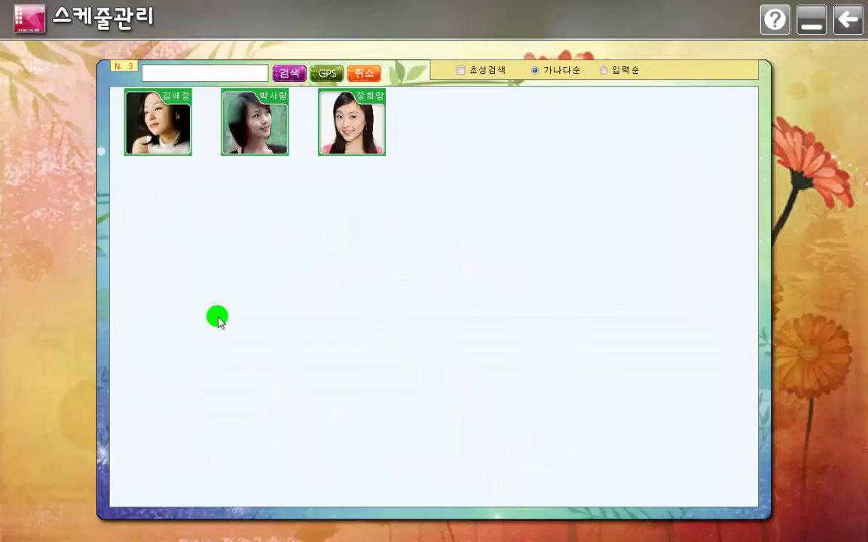
pyautogui.click(167, 140)
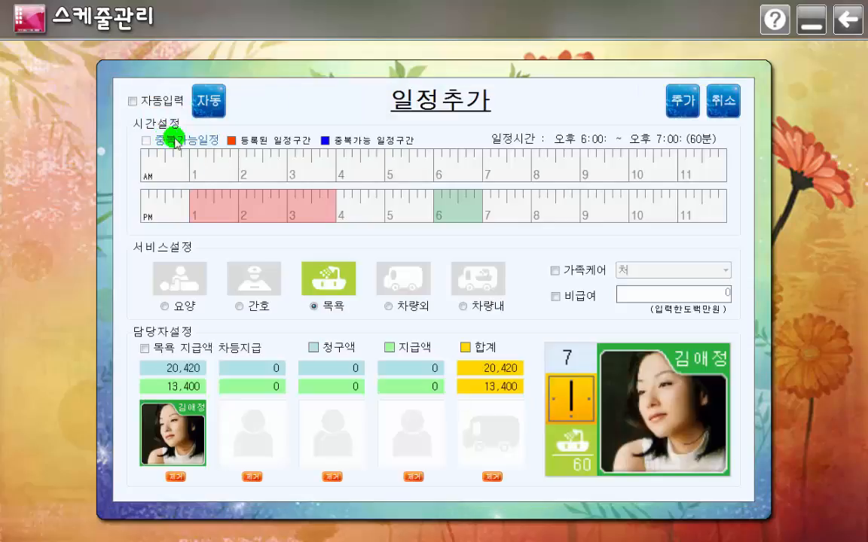
pyautogui.click(251, 427)
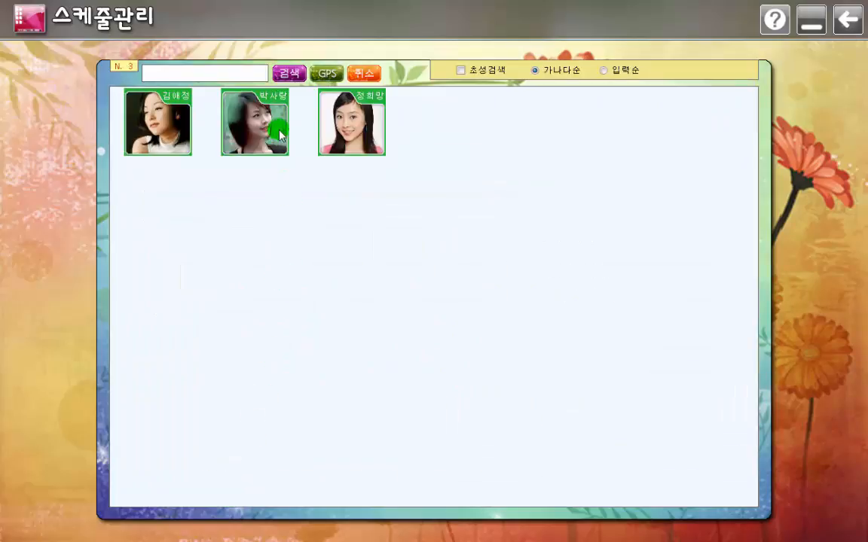
pyautogui.click(320, 118)
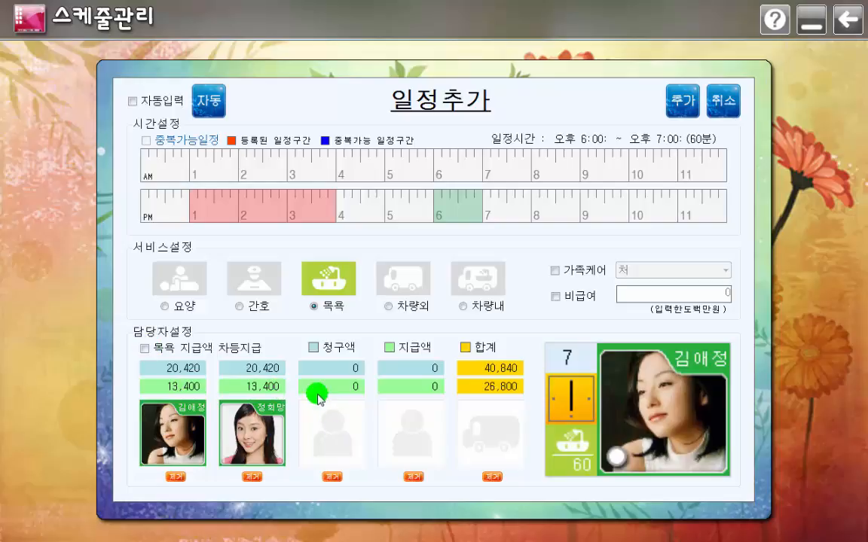
# Step: Try the 목욕 지급액 차등지급 option, turn it off, and add the bath entry to January 7
pyautogui.click(143, 348)
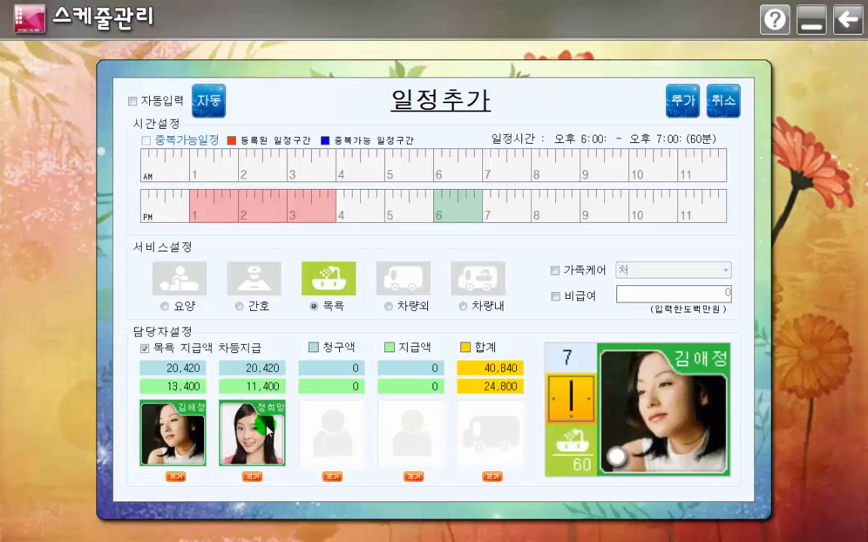
pyautogui.click(143, 349)
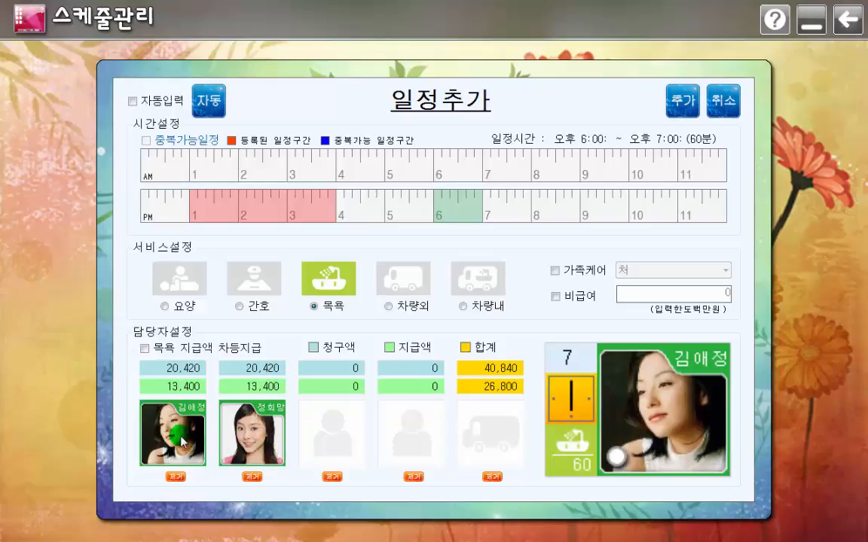
pyautogui.click(676, 102)
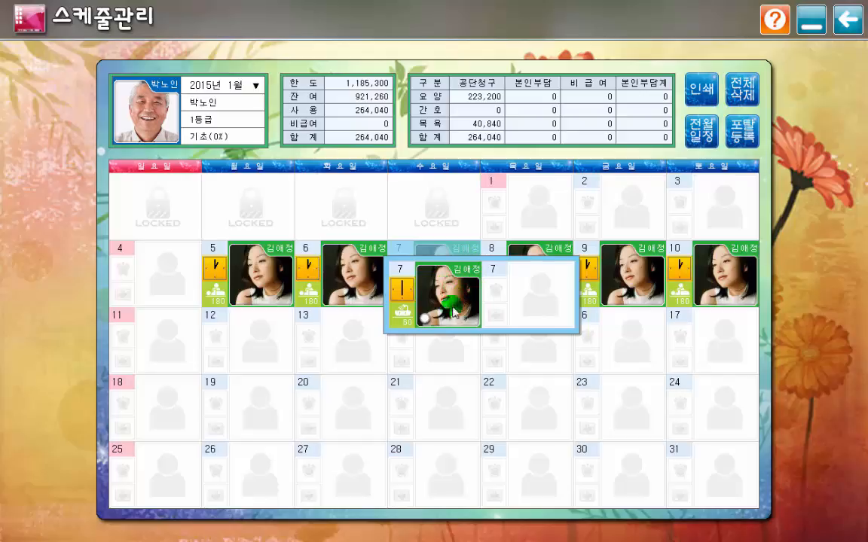
# Step: Alternate the January 7 bath entry's view between its two caregivers, and reopen the day's additional entries for review
pyautogui.click(425, 322)
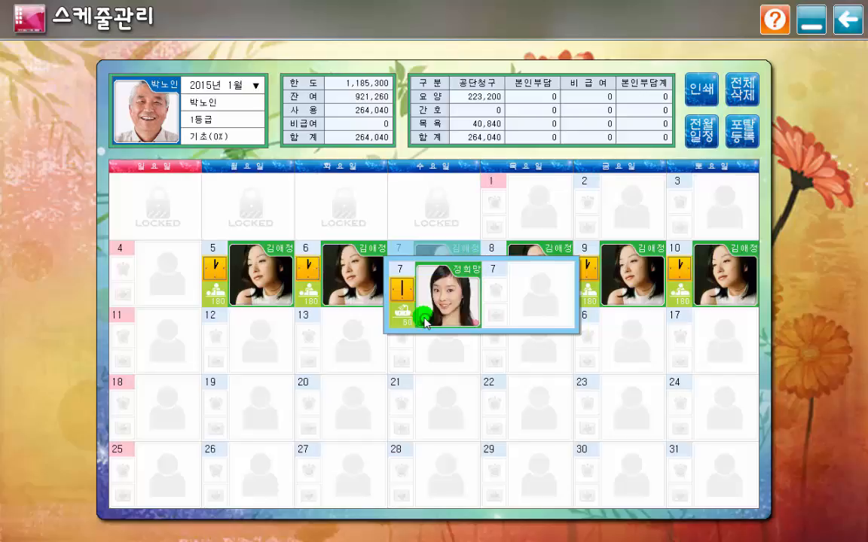
pyautogui.click(426, 323)
pyautogui.click(426, 323)
pyautogui.click(427, 323)
pyautogui.click(426, 323)
pyautogui.click(425, 323)
pyautogui.click(427, 323)
pyautogui.click(427, 324)
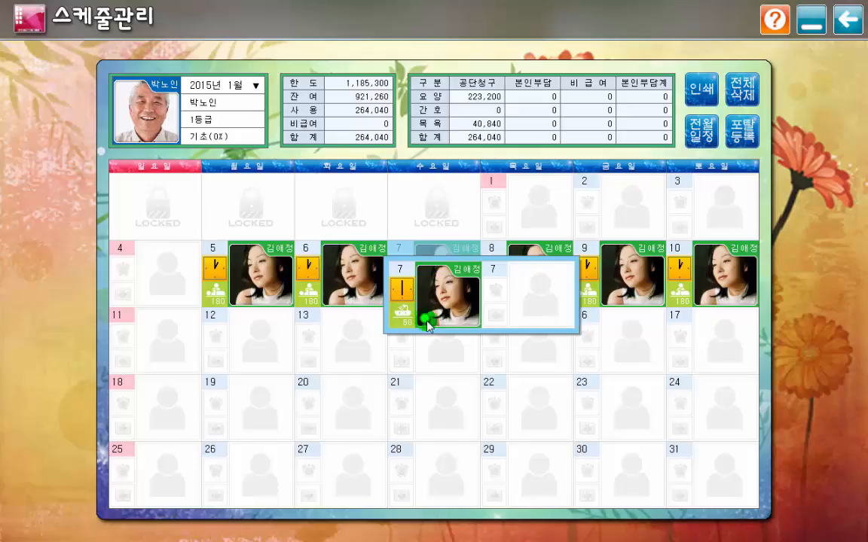
pyautogui.click(407, 213)
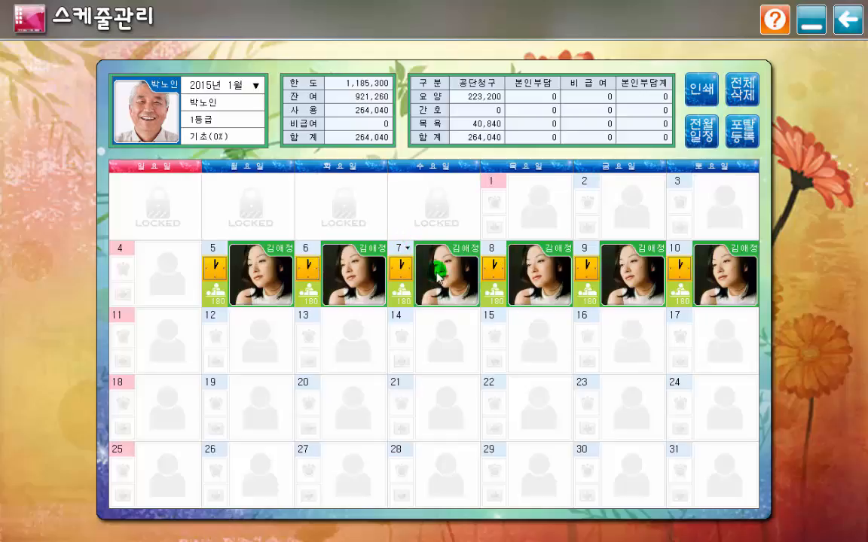
pyautogui.click(402, 247)
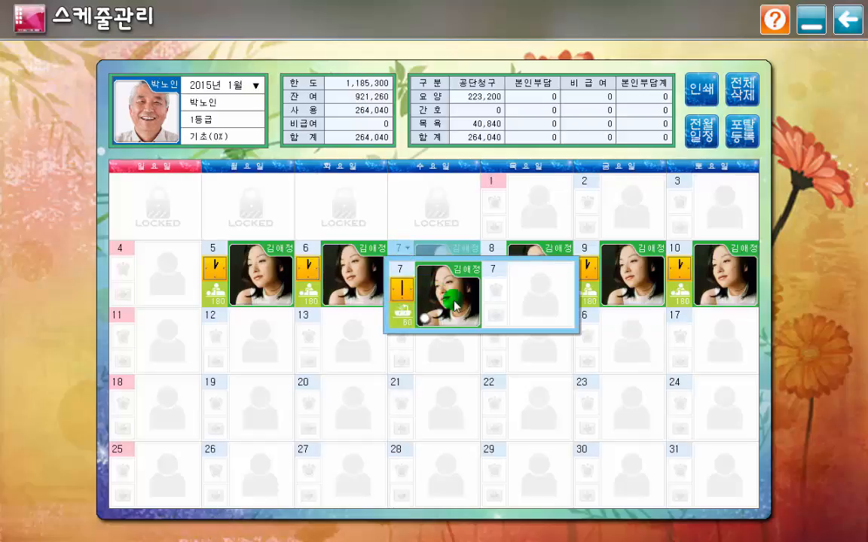
pyautogui.click(435, 223)
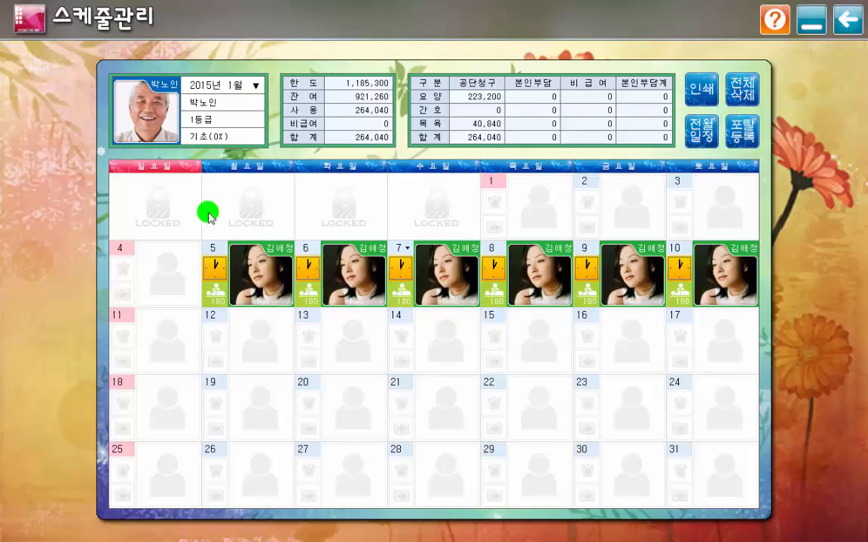
# Step: Open the previous-schedule copy editor, set the source month to January 2015, and assign its second week to all five target weeks
pyautogui.click(706, 134)
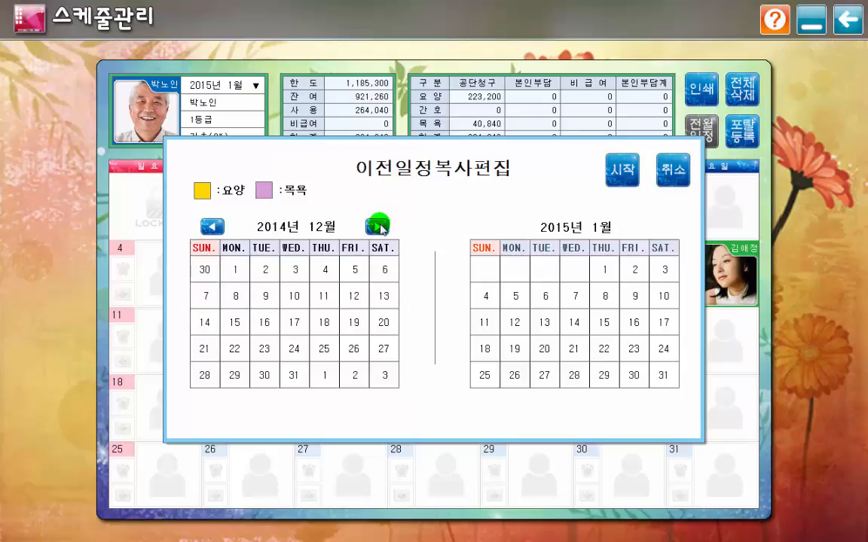
pyautogui.click(377, 226)
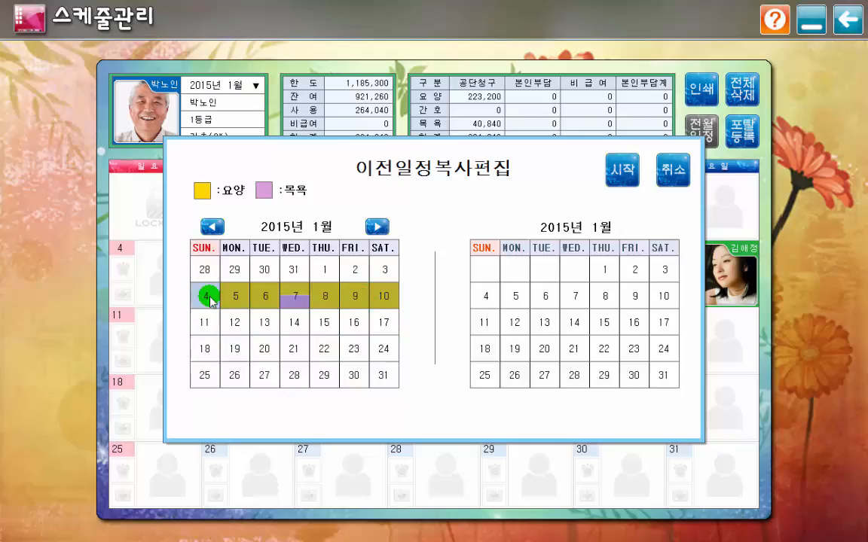
pyautogui.click(343, 302)
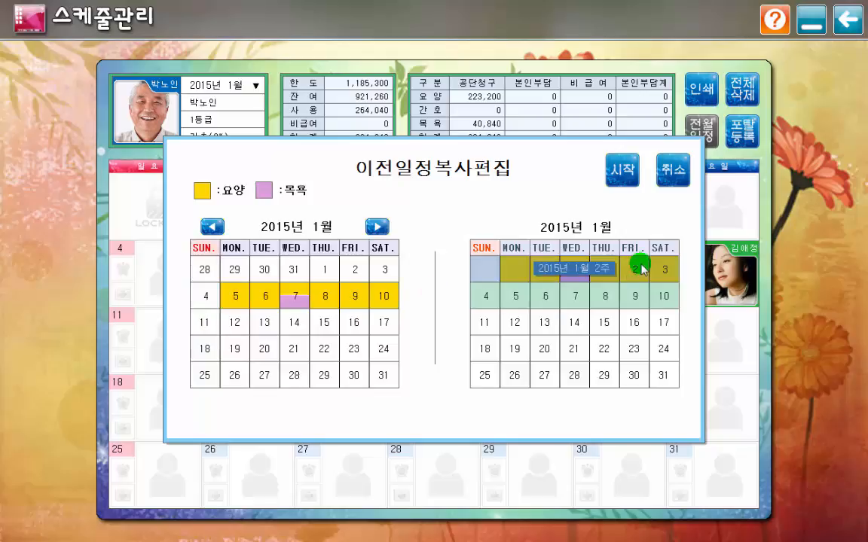
pyautogui.click(339, 301)
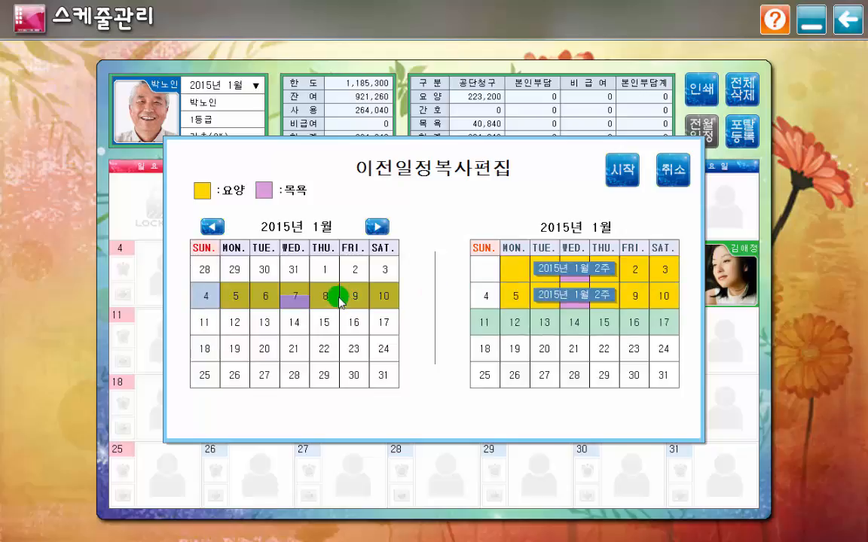
pyautogui.click(339, 302)
pyautogui.click(340, 302)
pyautogui.click(341, 302)
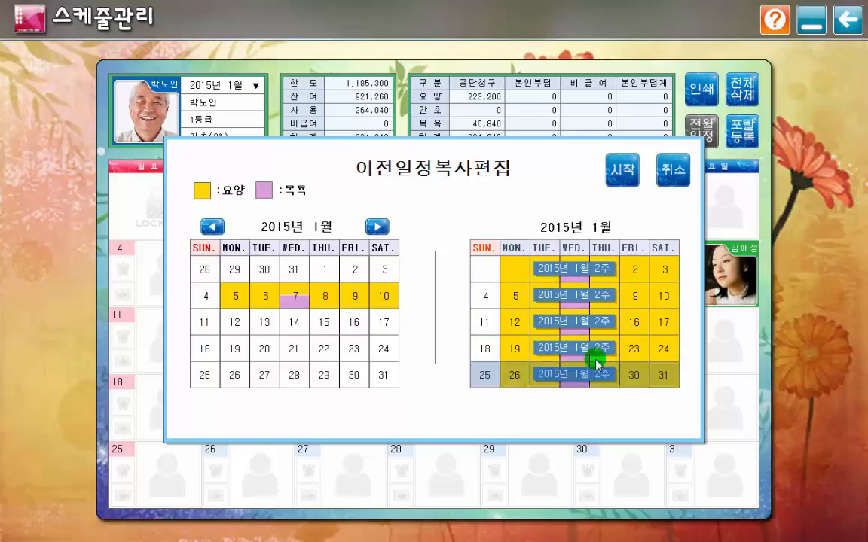
# Step: Remove the copied week from all five January 2015 target weeks
pyautogui.click(599, 270)
pyautogui.click(604, 295)
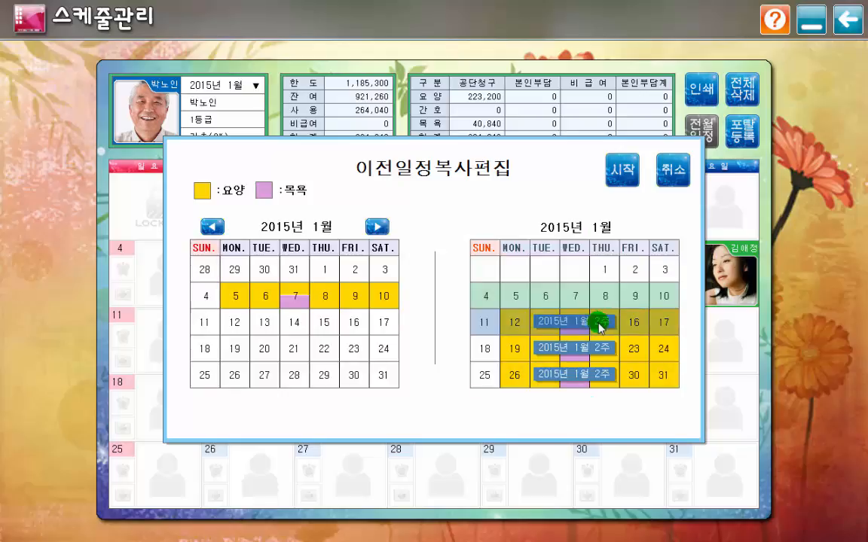
pyautogui.click(601, 327)
pyautogui.click(597, 349)
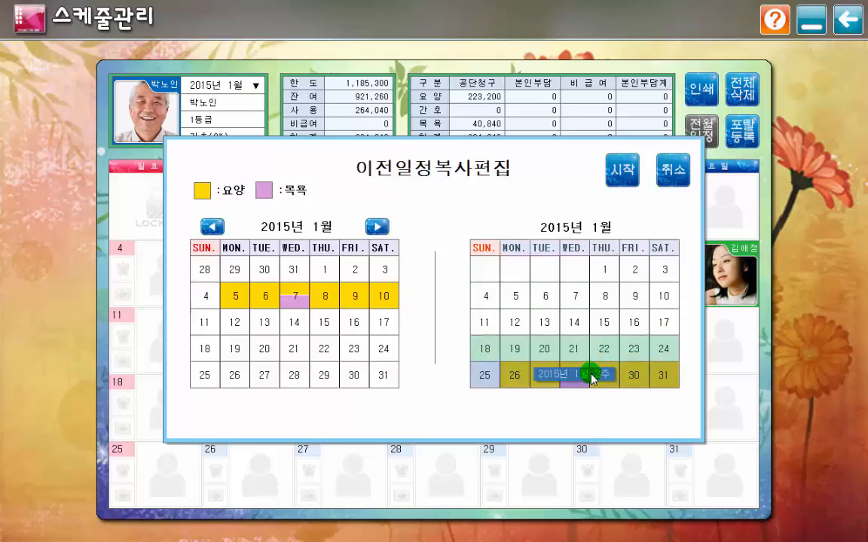
pyautogui.click(593, 378)
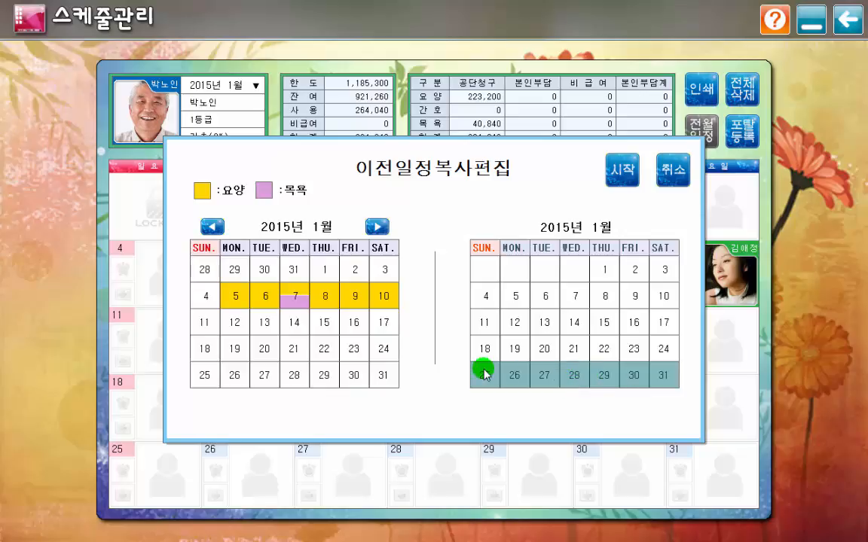
# Step: Assign source week 2 to the last target week and the other four weeks, and start automatic generation from the edited data
pyautogui.click(289, 297)
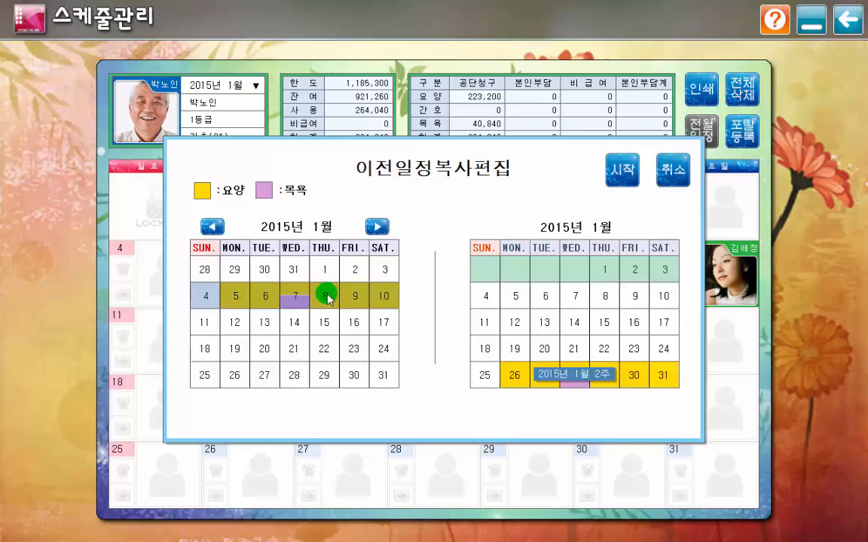
pyautogui.click(329, 299)
pyautogui.click(329, 299)
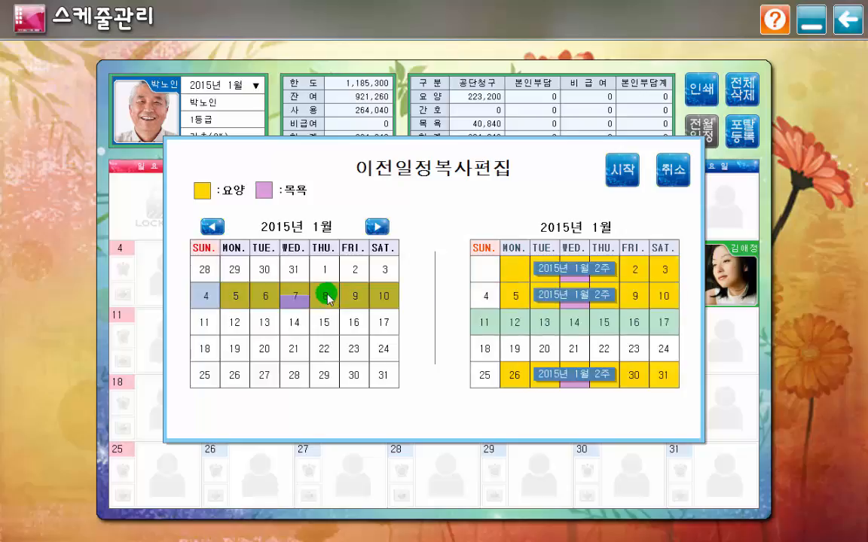
pyautogui.click(330, 299)
pyautogui.click(329, 299)
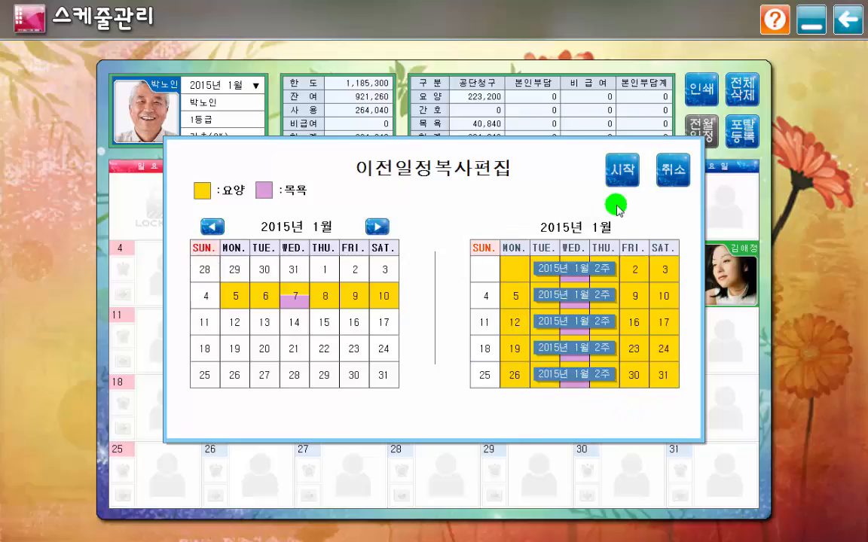
pyautogui.click(616, 172)
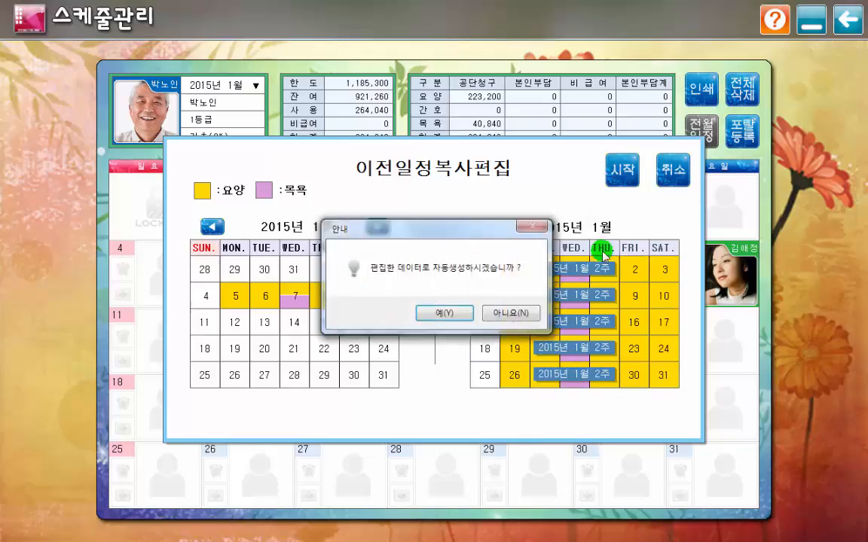
pyautogui.click(445, 313)
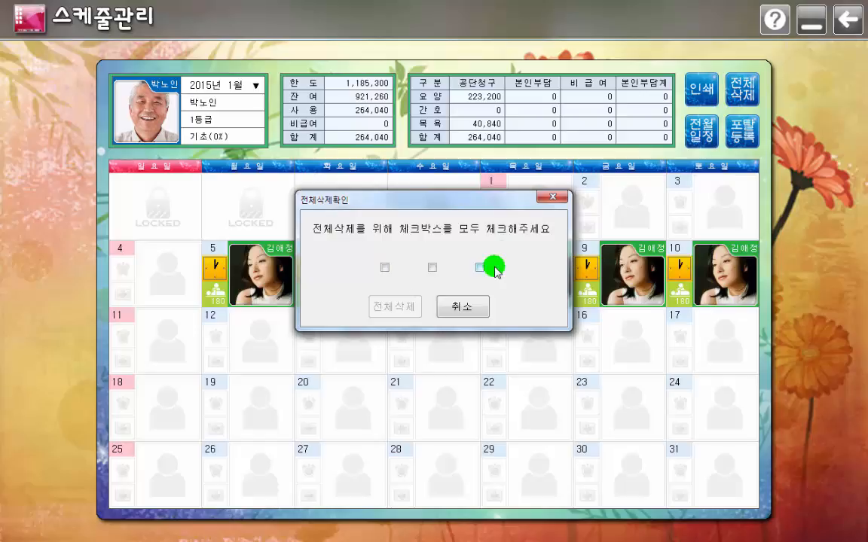
# Step: Confirm all three deletion checks, clear the existing January 2015 schedule, and complete the week copy across the month
pyautogui.click(385, 268)
pyautogui.click(432, 268)
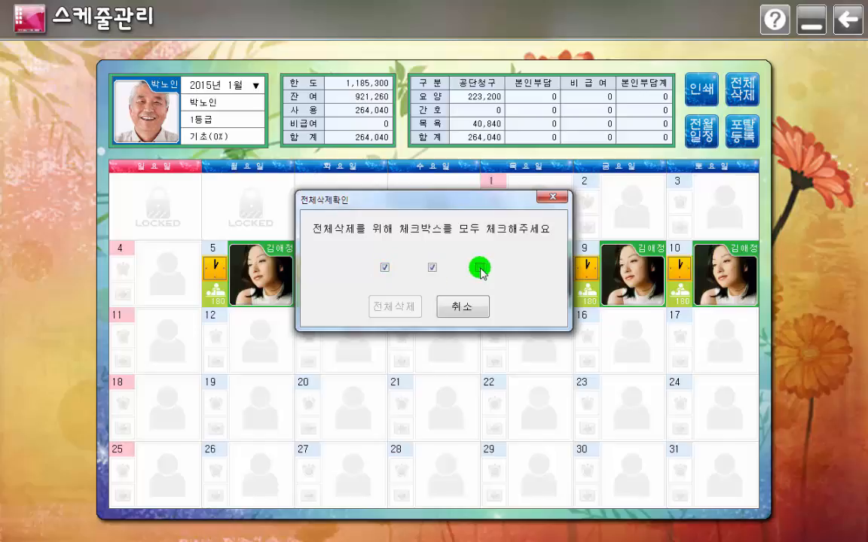
pyautogui.click(479, 268)
pyautogui.click(410, 304)
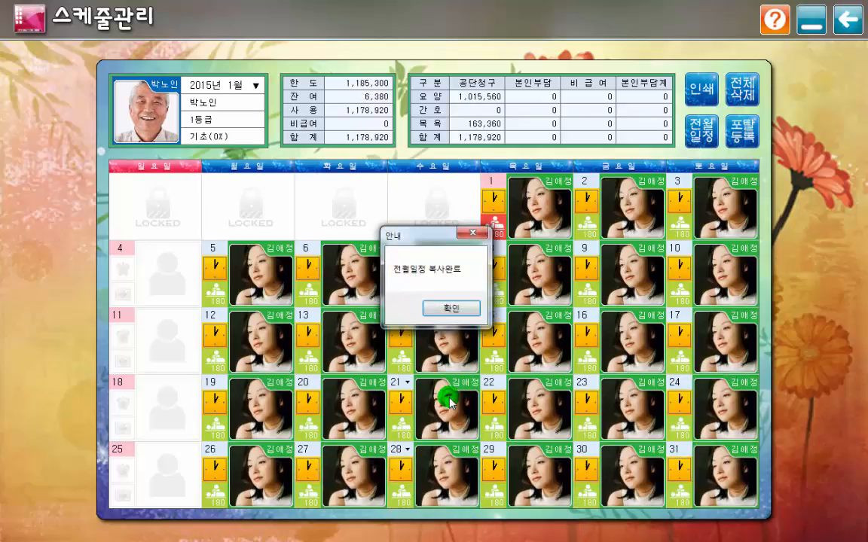
pyautogui.click(448, 309)
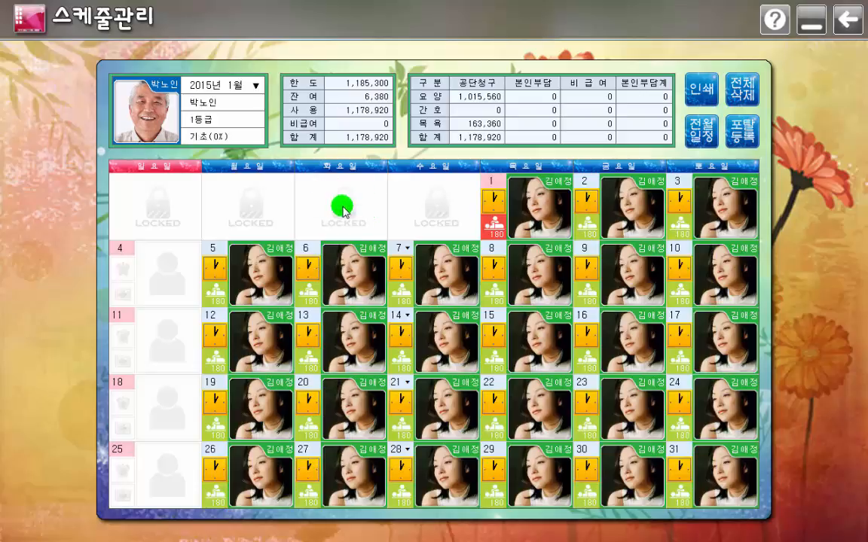
# Step: Delete the 180-minute home-care entry on January 1 and return to the full calendar view
pyautogui.click(342, 209)
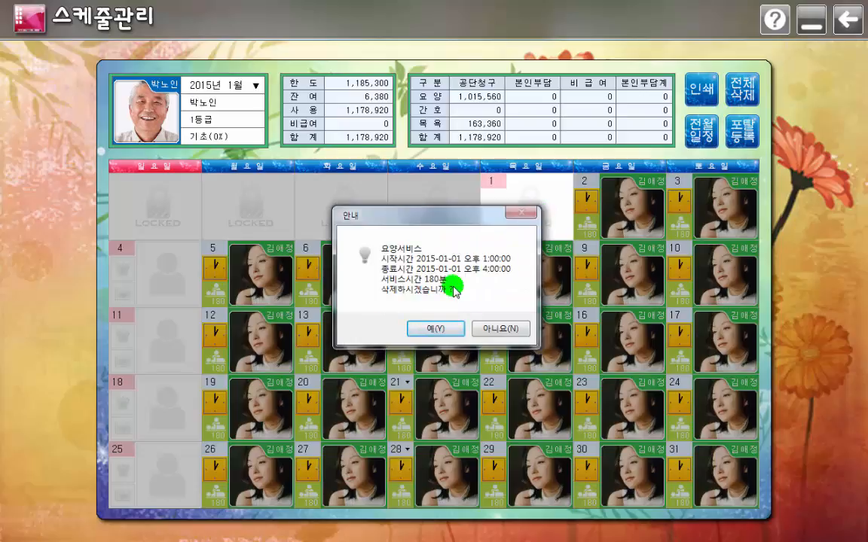
pyautogui.click(435, 326)
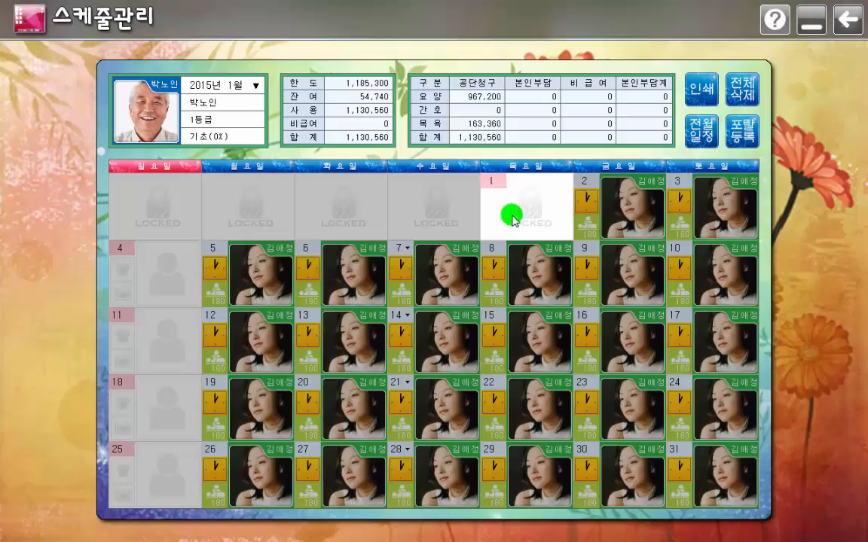
pyautogui.click(513, 217)
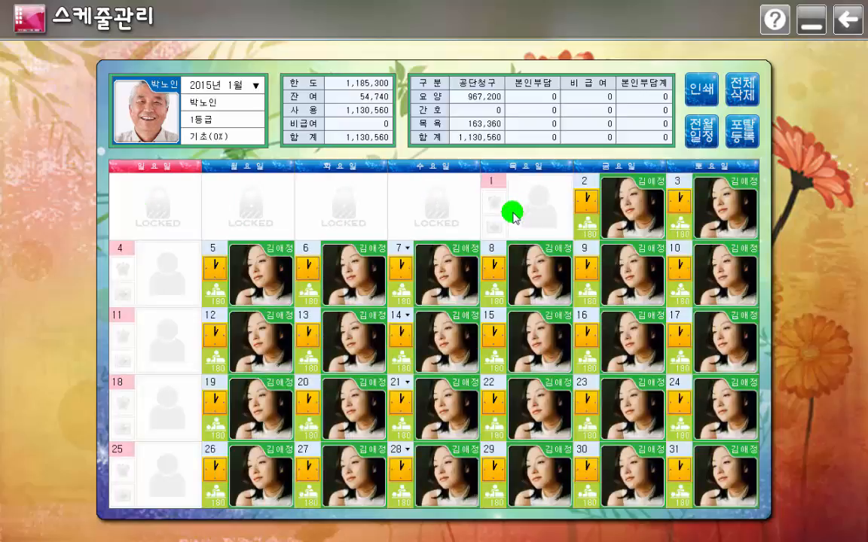
pyautogui.click(535, 281)
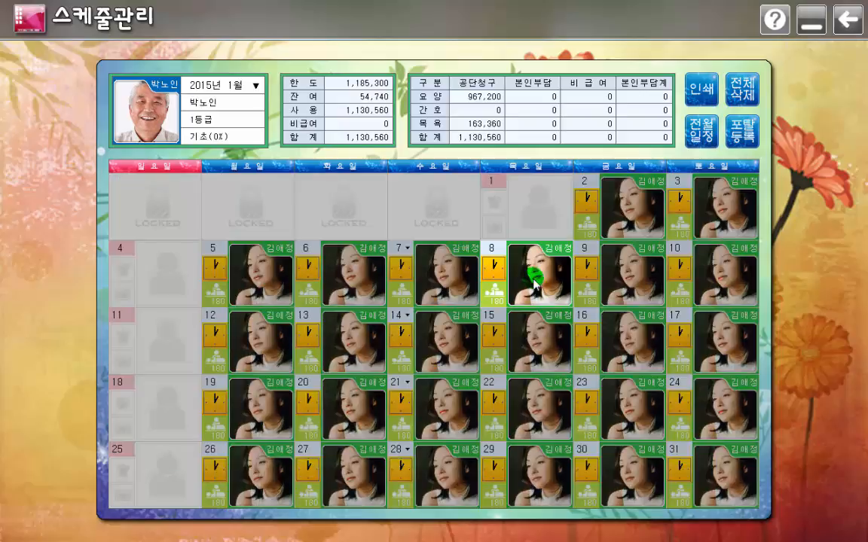
pyautogui.click(535, 281)
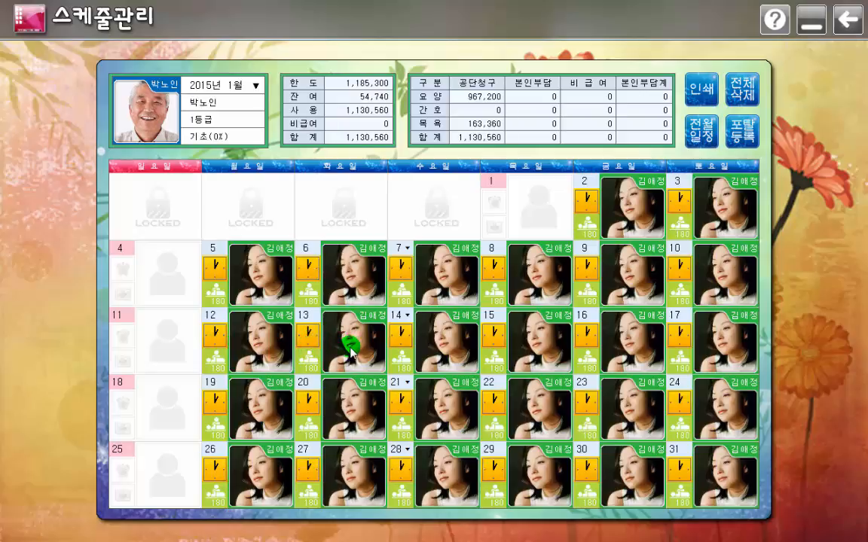
# Step: Change the January 13 home-care entry's time to 7:00–10:00 AM and save the modification
pyautogui.click(308, 355)
pyautogui.moveTo(275, 210); pyautogui.dragTo(573, 162)
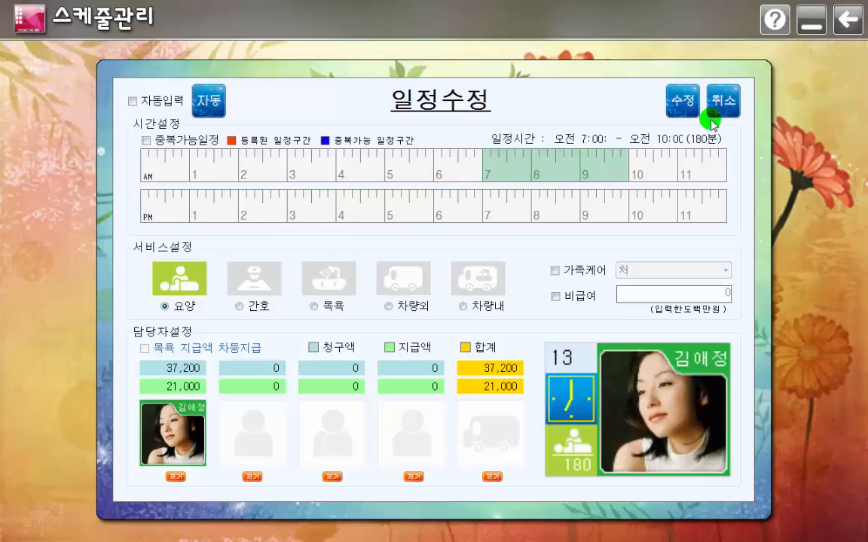
pyautogui.click(683, 99)
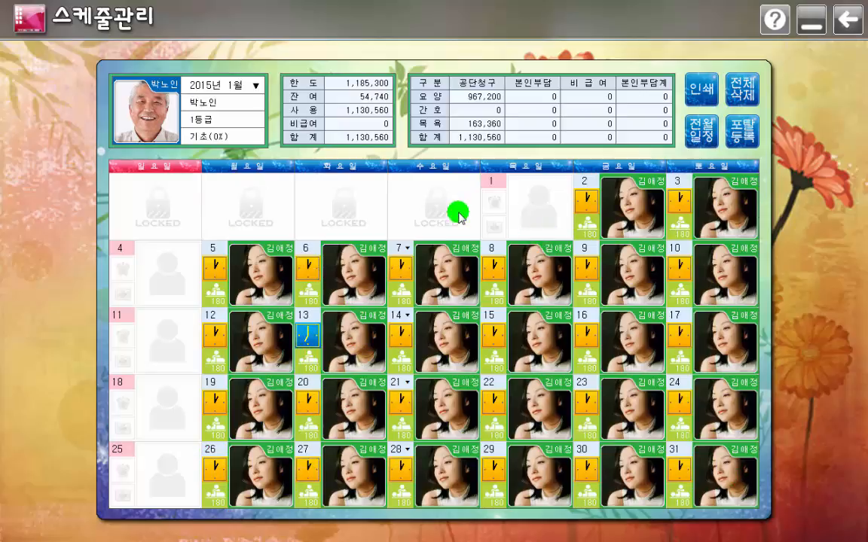
# Step: Review the portal auto-registration list for the recipient's January services, then close it and return to the main screen
pyautogui.click(742, 132)
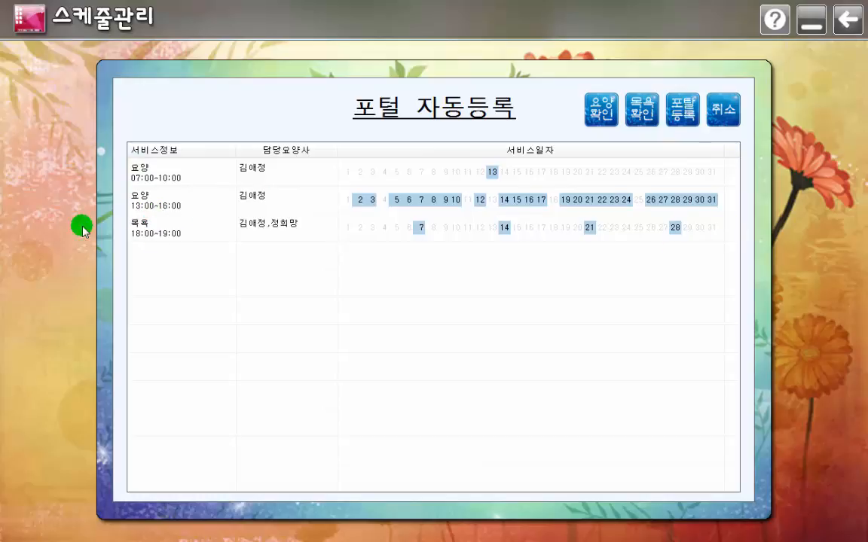
pyautogui.click(725, 116)
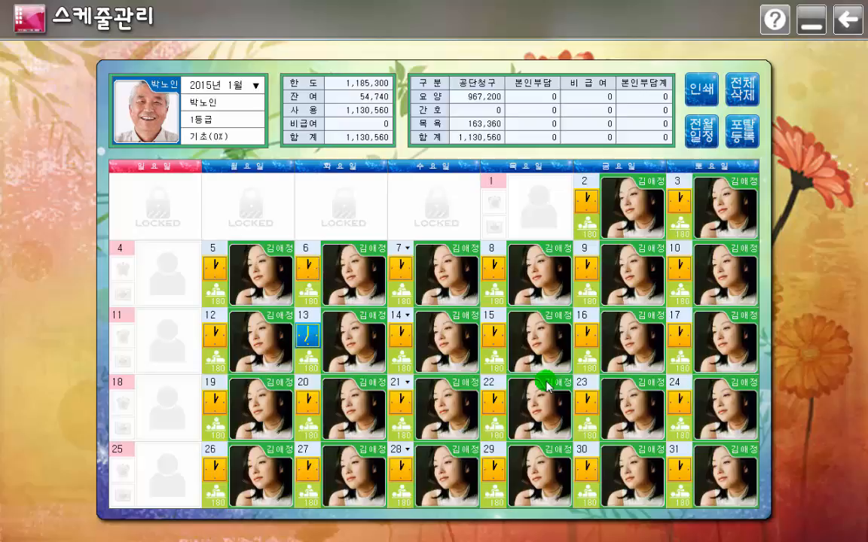
pyautogui.click(855, 18)
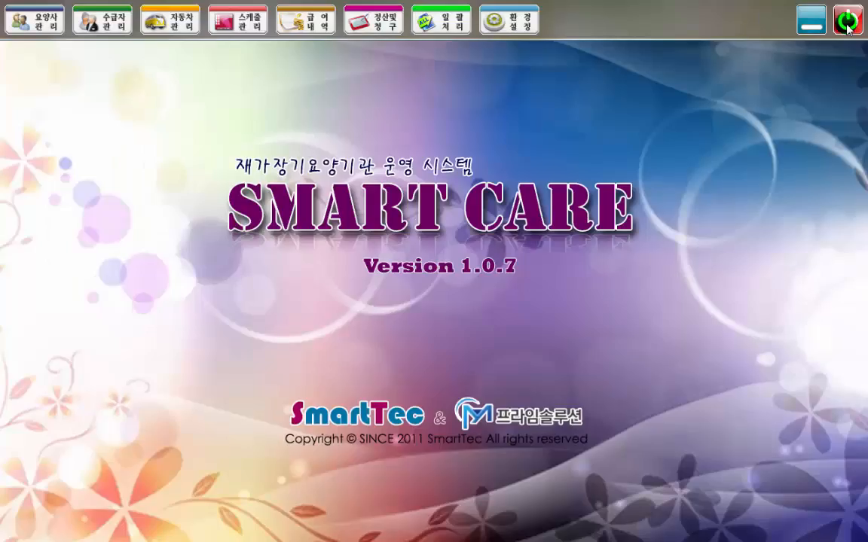
# Step: Toggle the two recipients individually in January 2015 batch processing, finishing with both selected, and leave the screen
pyautogui.click(446, 27)
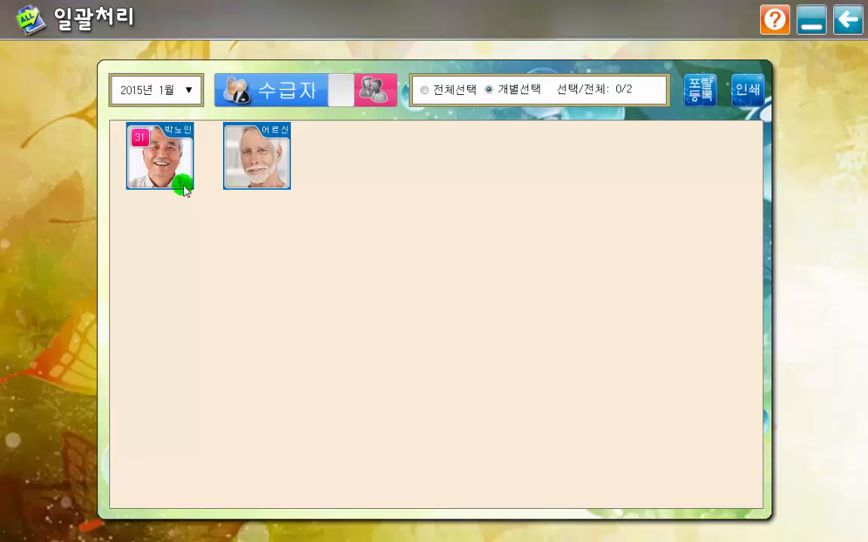
pyautogui.click(161, 158)
pyautogui.click(241, 160)
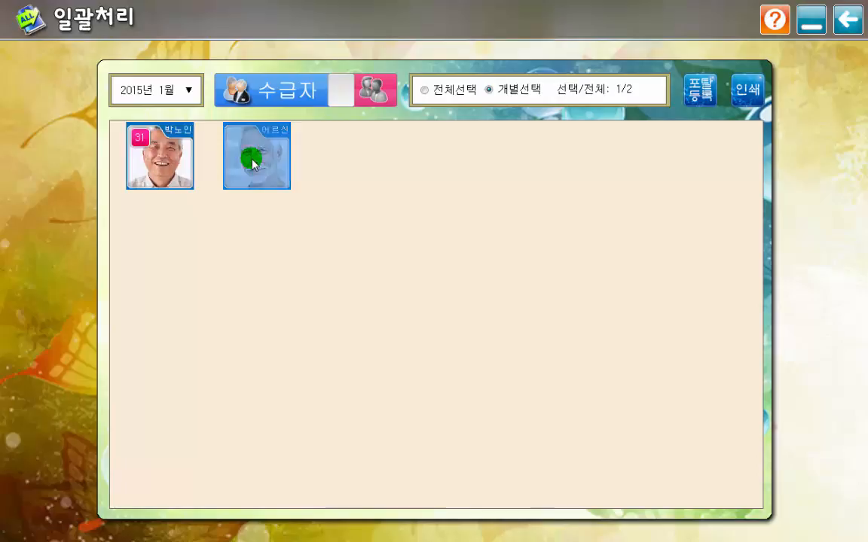
pyautogui.click(157, 155)
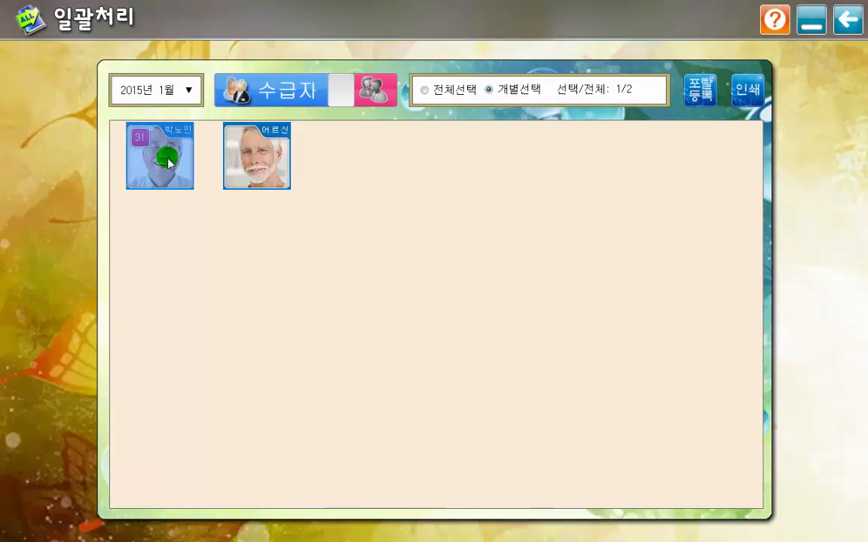
pyautogui.click(258, 156)
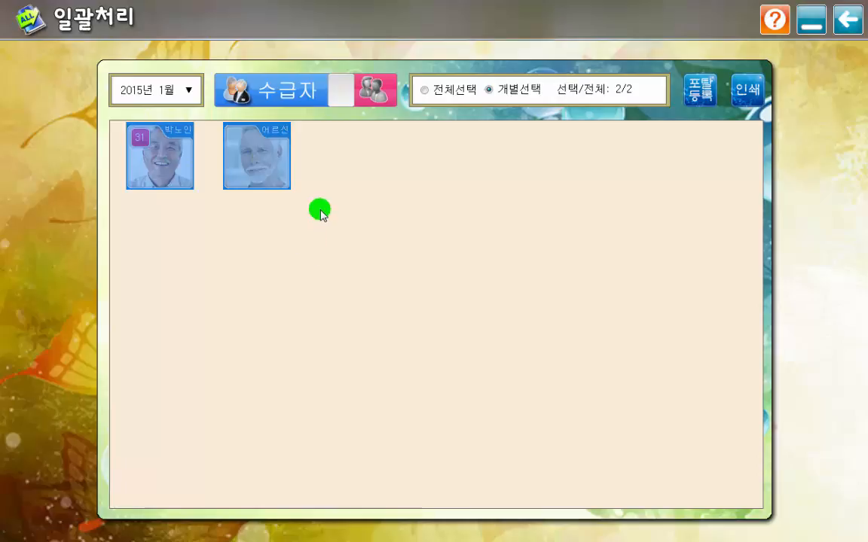
pyautogui.click(243, 147)
pyautogui.click(156, 145)
pyautogui.click(244, 160)
pyautogui.click(170, 156)
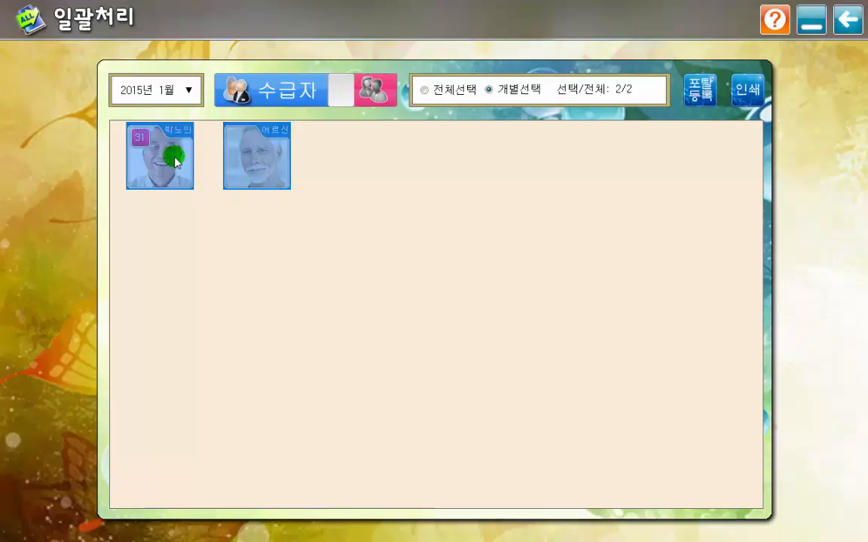
pyautogui.click(172, 156)
pyautogui.click(256, 160)
pyautogui.click(169, 157)
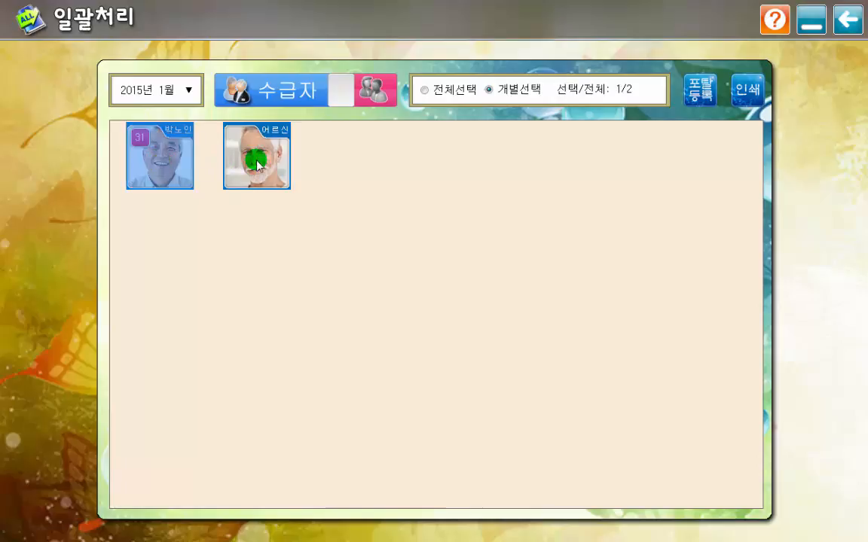
pyautogui.click(253, 162)
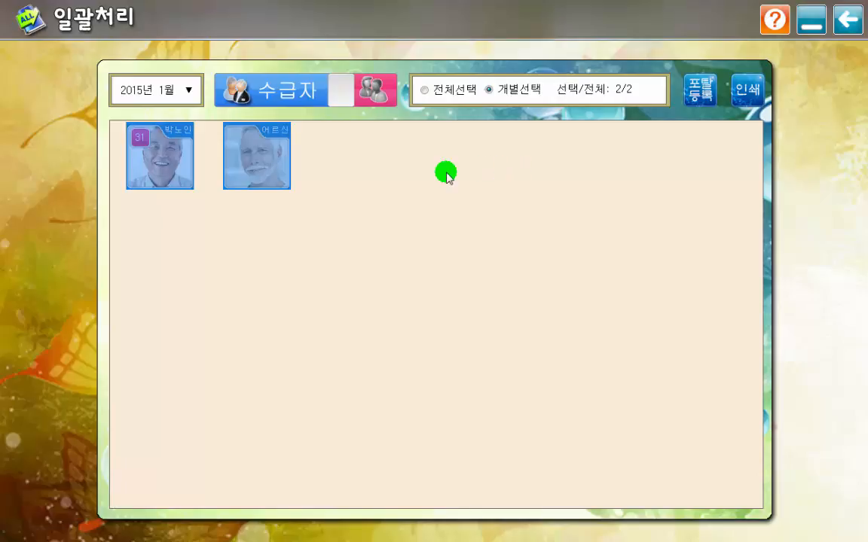
pyautogui.click(848, 21)
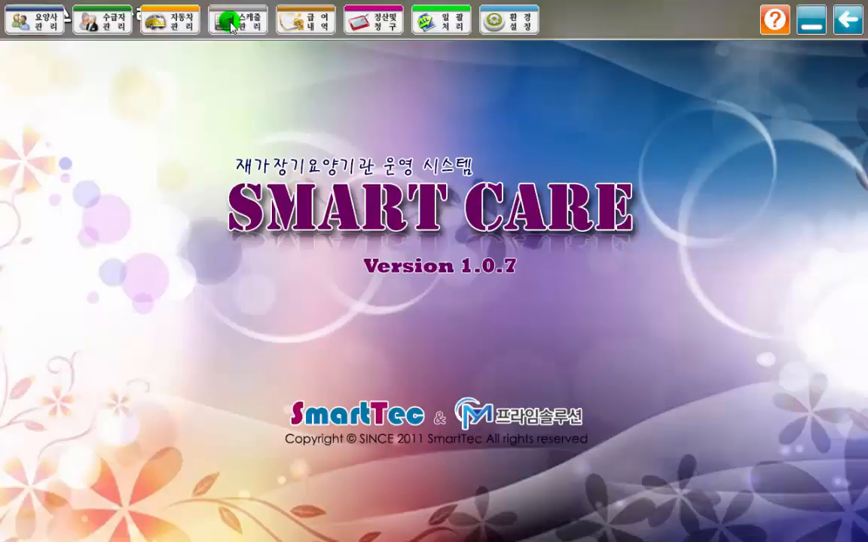
# Step: Load the white-bearded grade 3 recipient in schedule management and try to add an entry on January 6, 2015
pyautogui.click(232, 24)
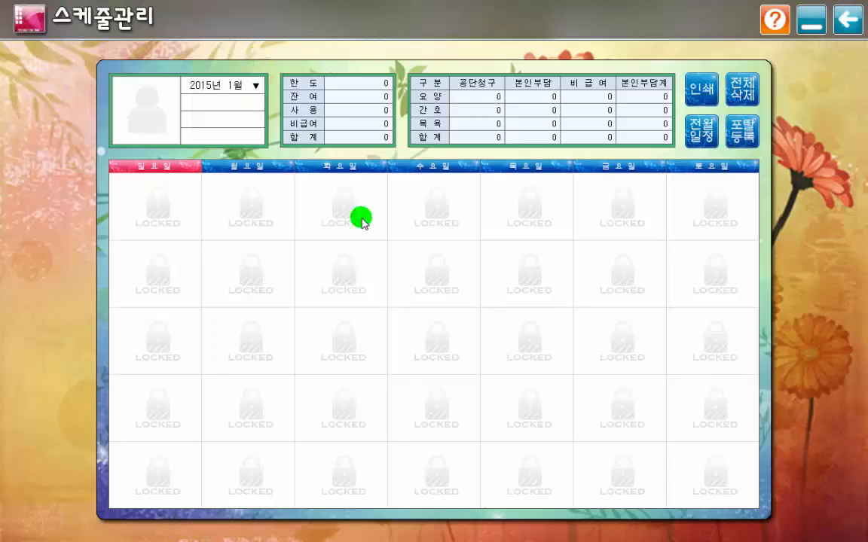
pyautogui.click(148, 117)
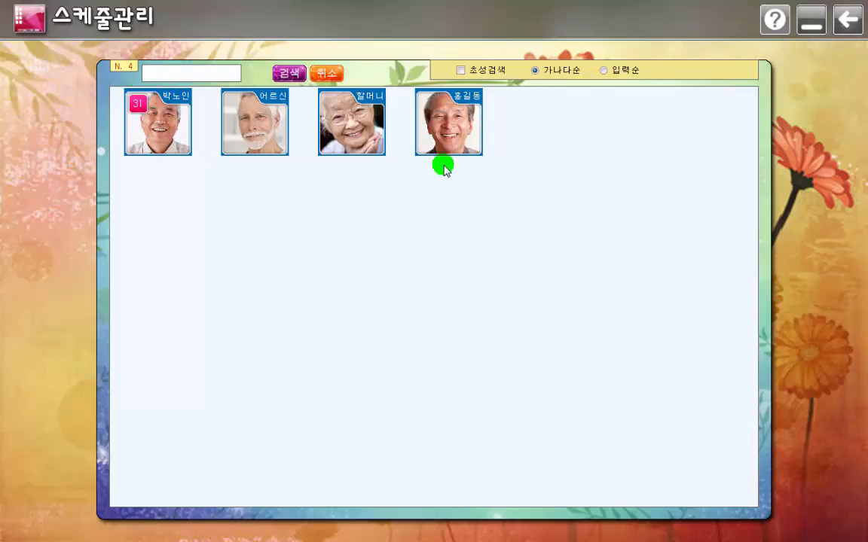
pyautogui.click(274, 142)
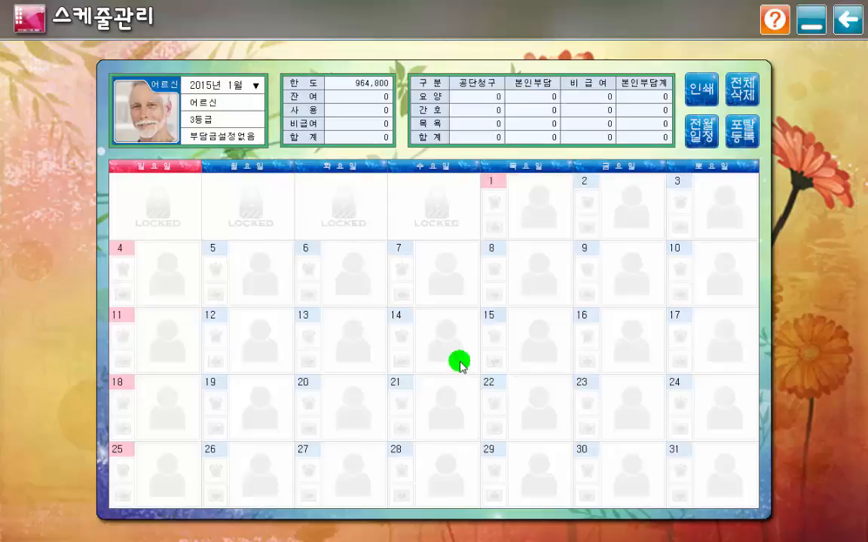
pyautogui.click(354, 275)
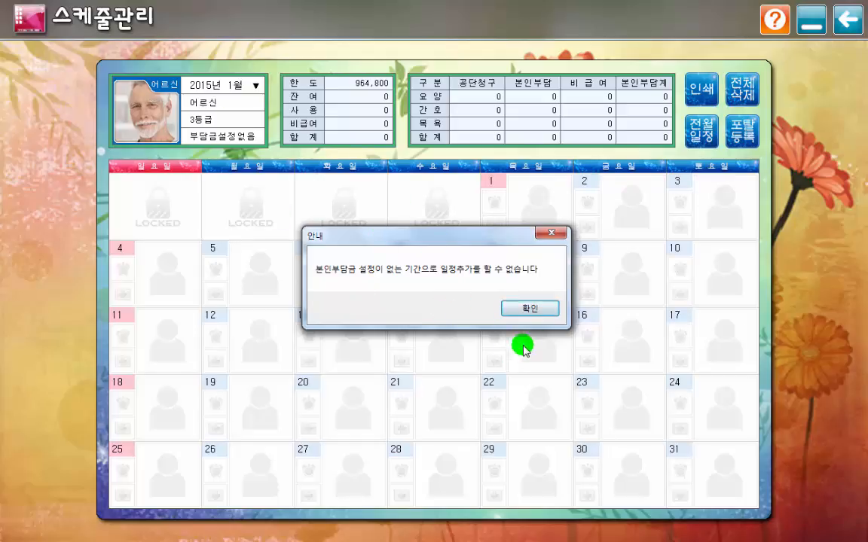
pyautogui.click(530, 309)
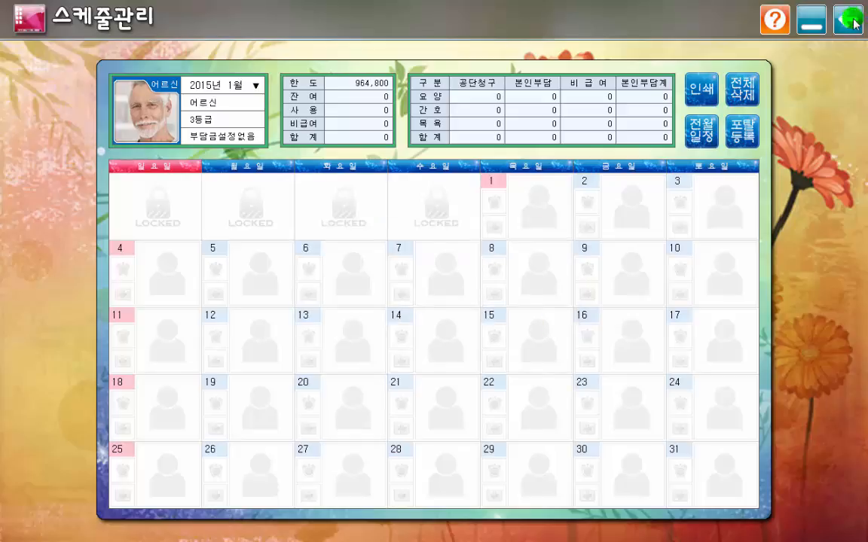
# Step: Switch to recipient management and open the copayment settings of the white-bearded recipient
pyautogui.click(855, 21)
pyautogui.click(98, 21)
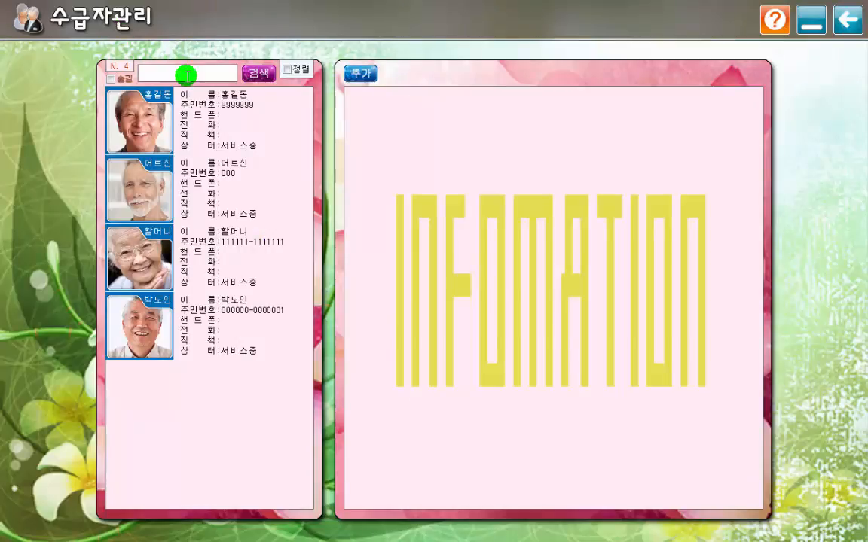
pyautogui.click(223, 198)
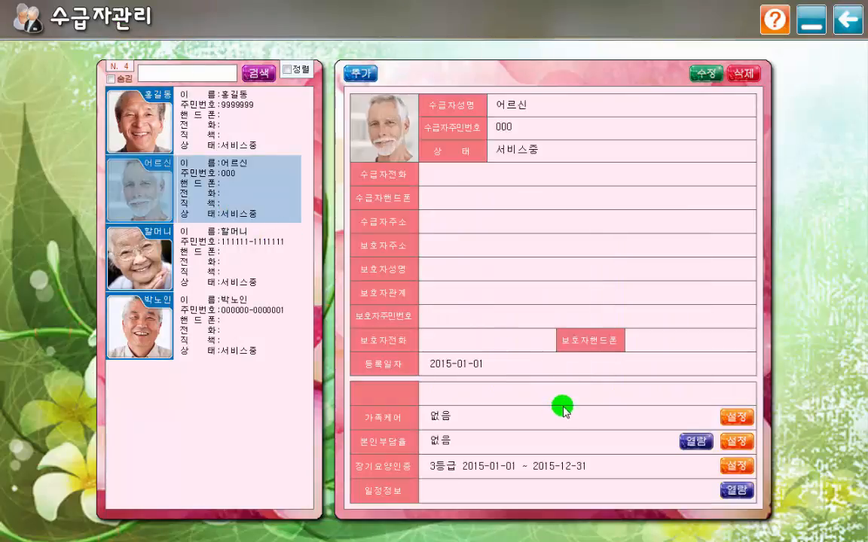
pyautogui.click(736, 441)
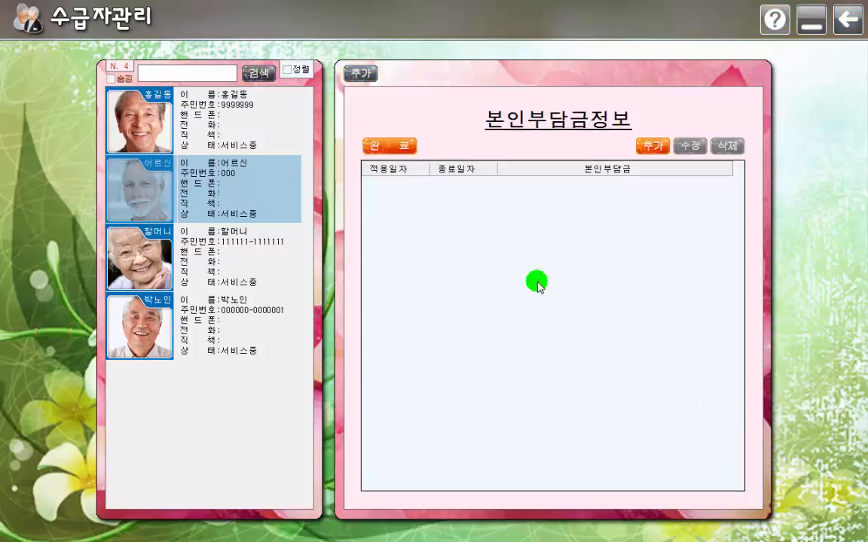
# Step: Add a copayment setting of 일반(15%) from January 2015 with an end month of December 2015, and finish the settings
pyautogui.click(648, 143)
pyautogui.click(569, 233)
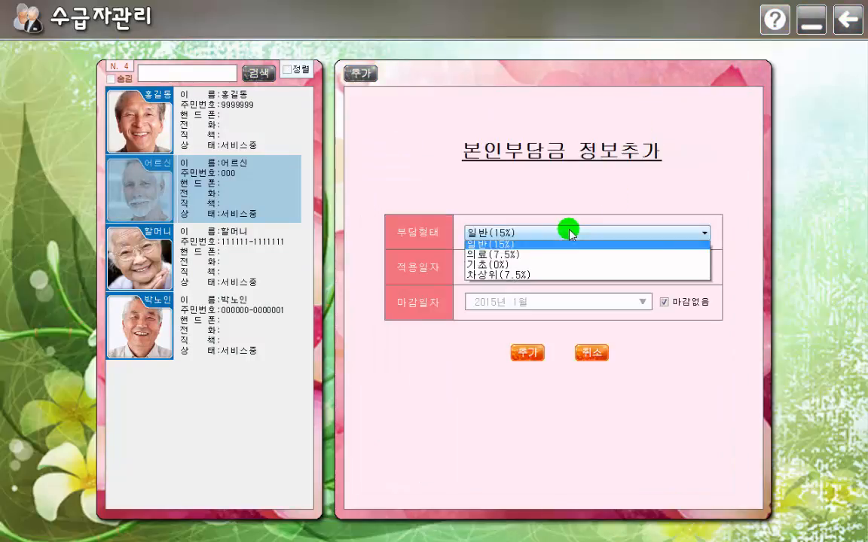
pyautogui.click(558, 245)
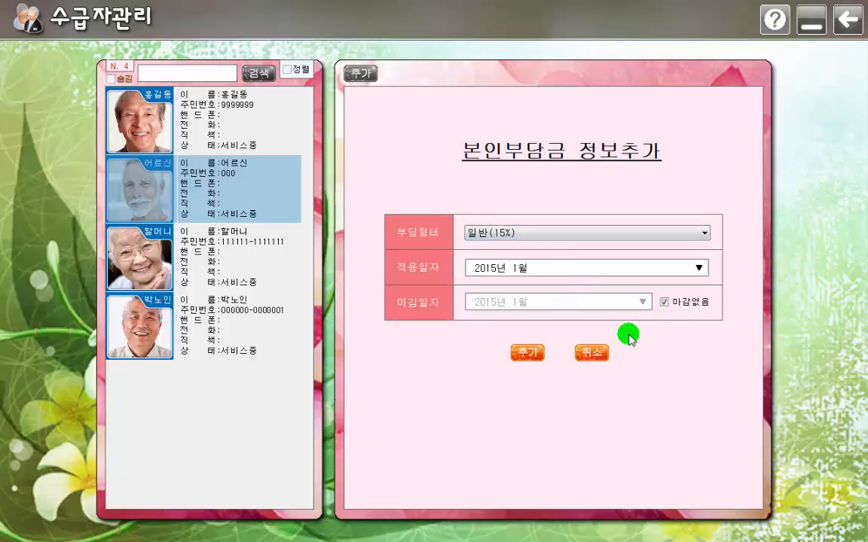
pyautogui.click(667, 304)
pyautogui.click(639, 302)
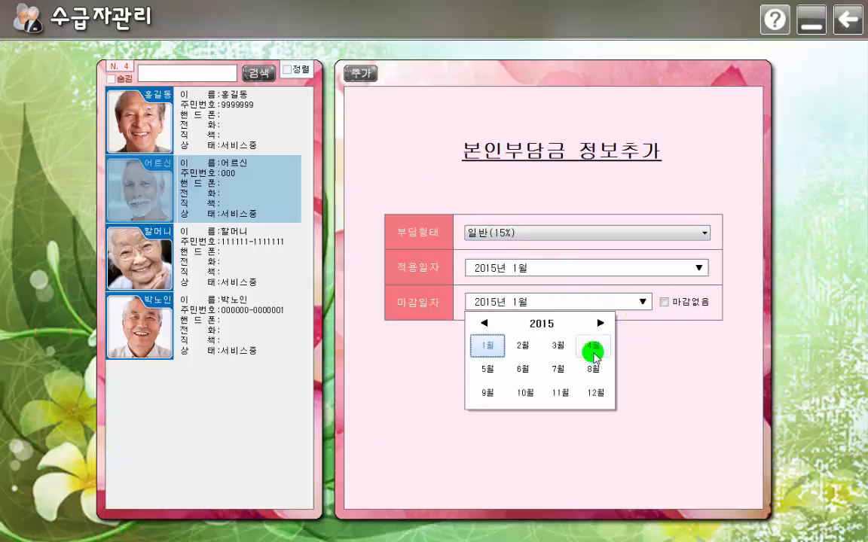
pyautogui.click(596, 397)
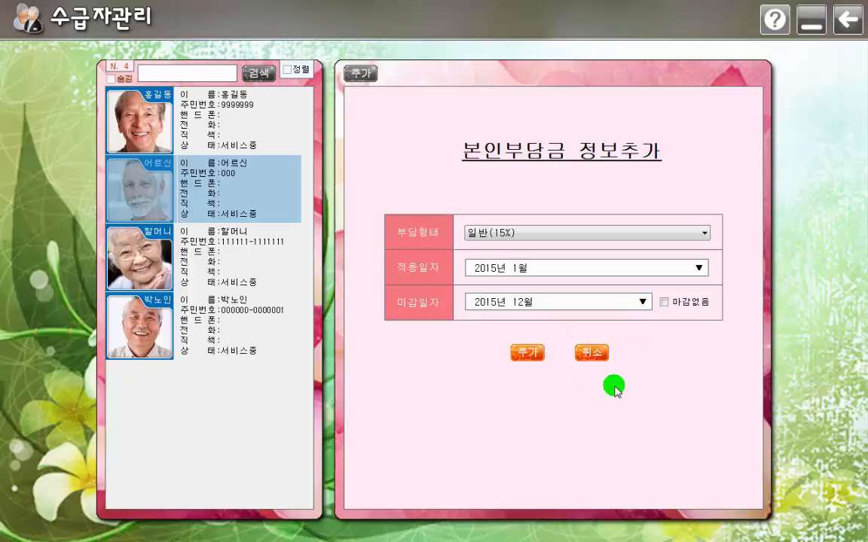
pyautogui.click(527, 352)
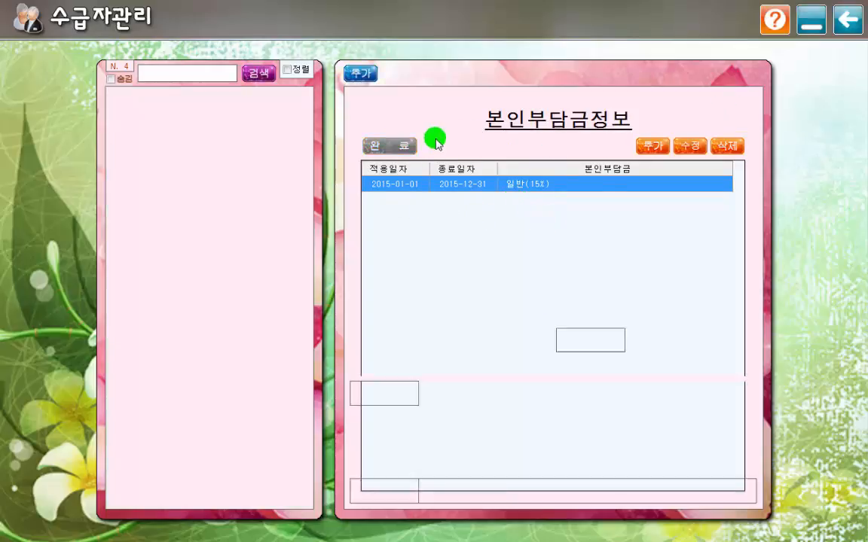
pyautogui.click(397, 145)
# Step: Return to schedule management and load the white-bearded grade 3 recipient's January 2015 schedule
pyautogui.click(846, 20)
pyautogui.click(227, 19)
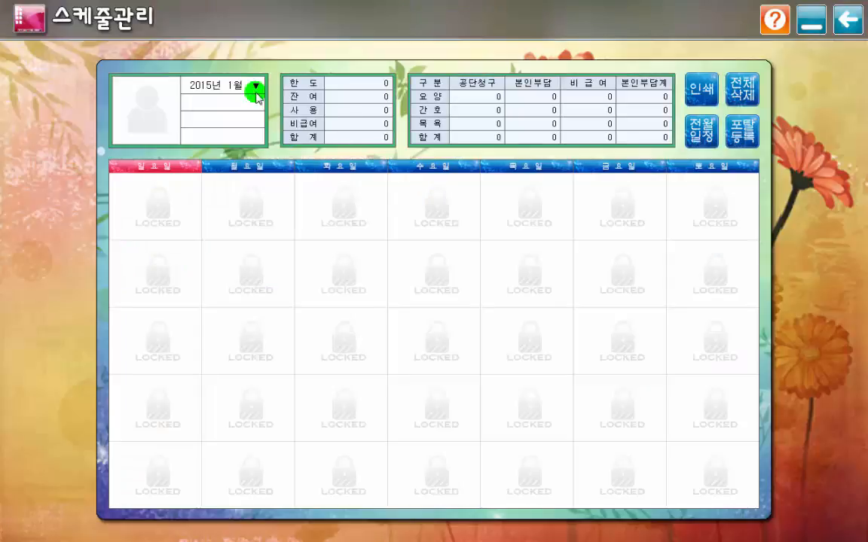
pyautogui.click(154, 113)
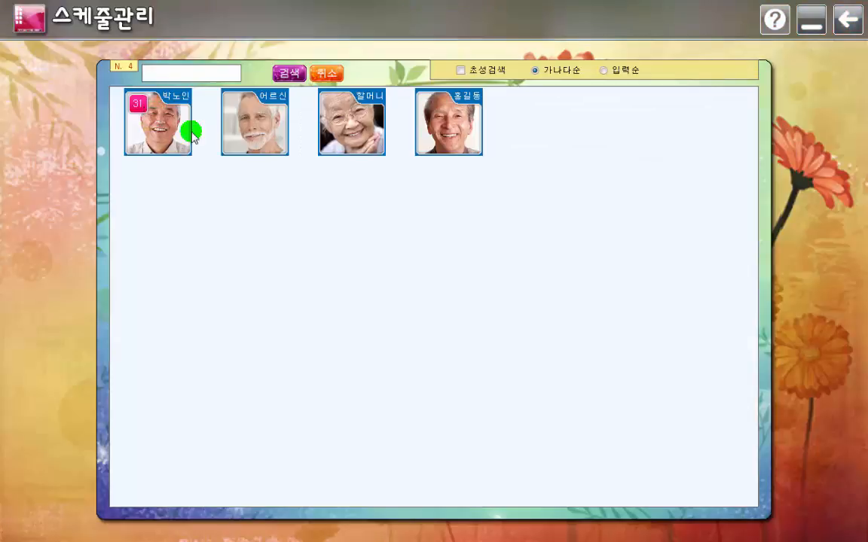
pyautogui.click(268, 132)
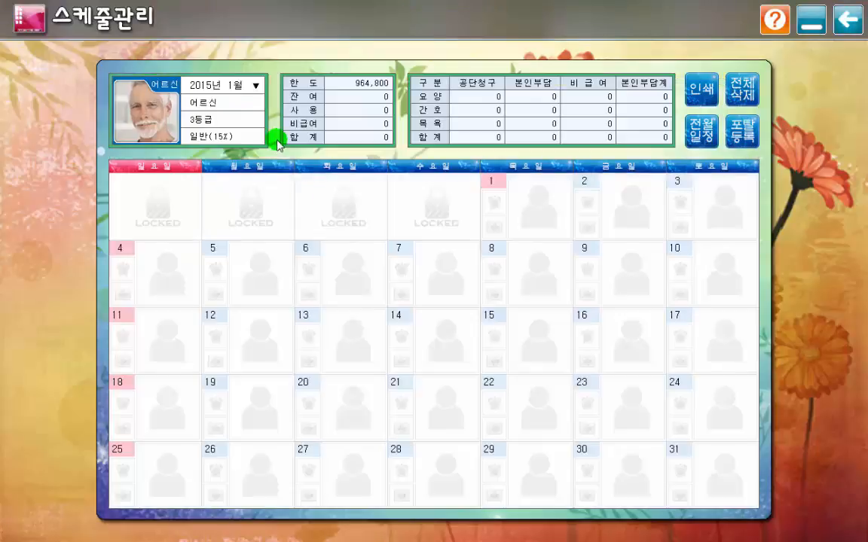
# Step: Add a 요양 visit from 7:00 to 10:00 AM on January 6 with the side-profile caregiver, and copy it to January 5 and 7–10
pyautogui.click(339, 271)
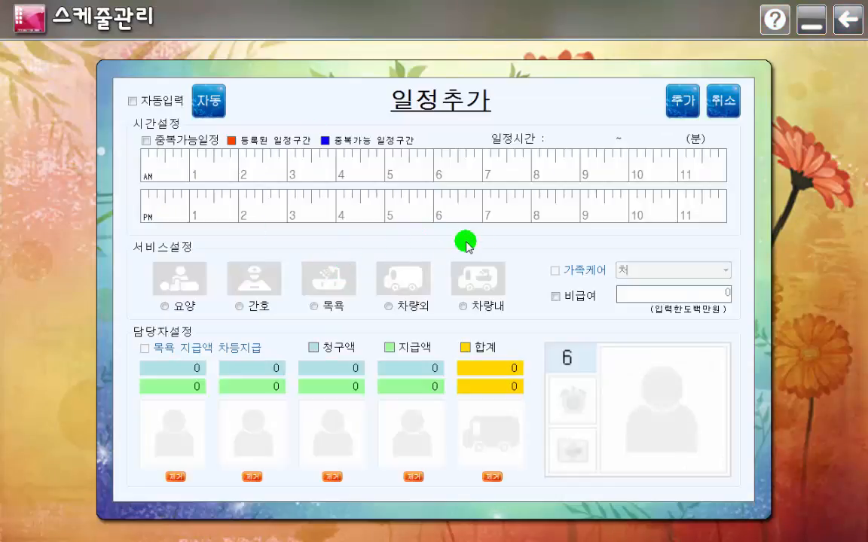
pyautogui.click(487, 162)
pyautogui.moveTo(501, 169); pyautogui.dragTo(625, 173)
pyautogui.click(206, 285)
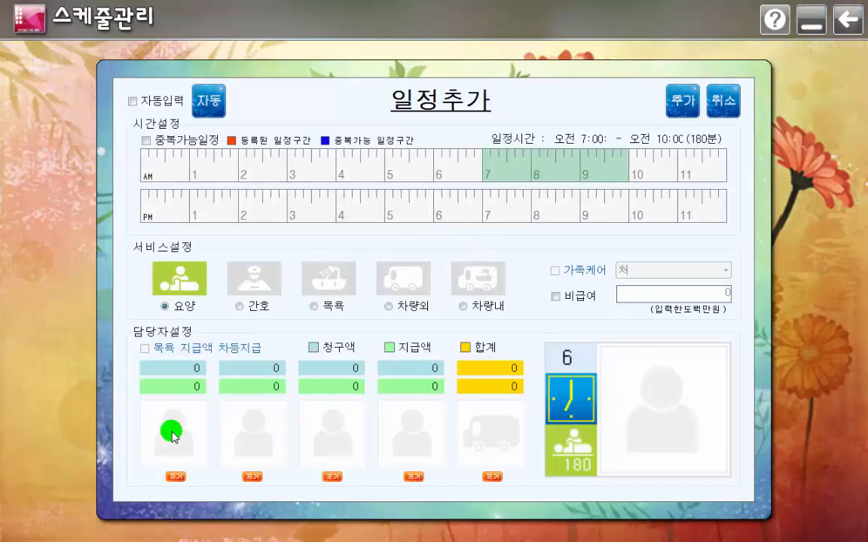
pyautogui.click(172, 435)
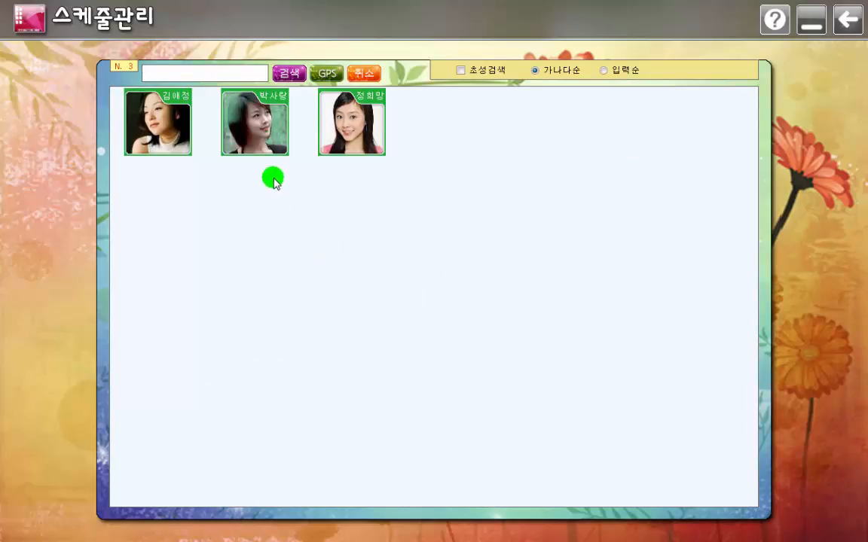
pyautogui.click(235, 124)
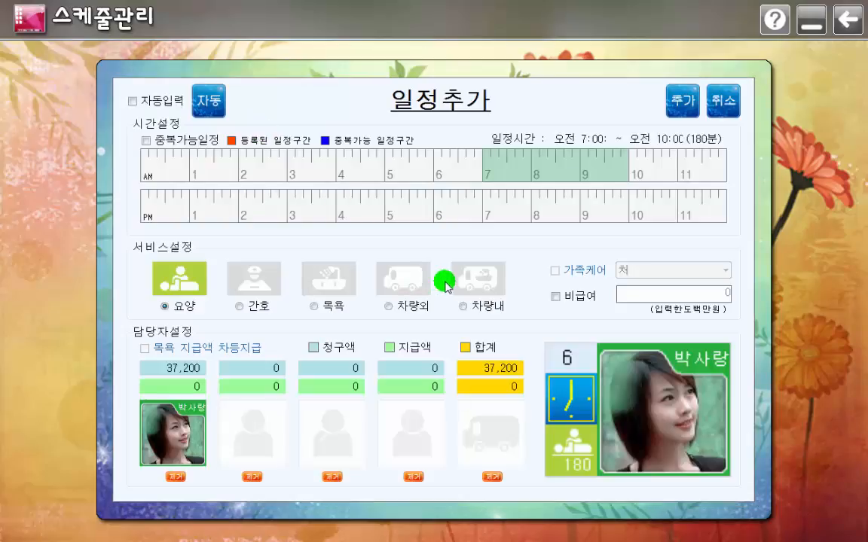
pyautogui.click(679, 101)
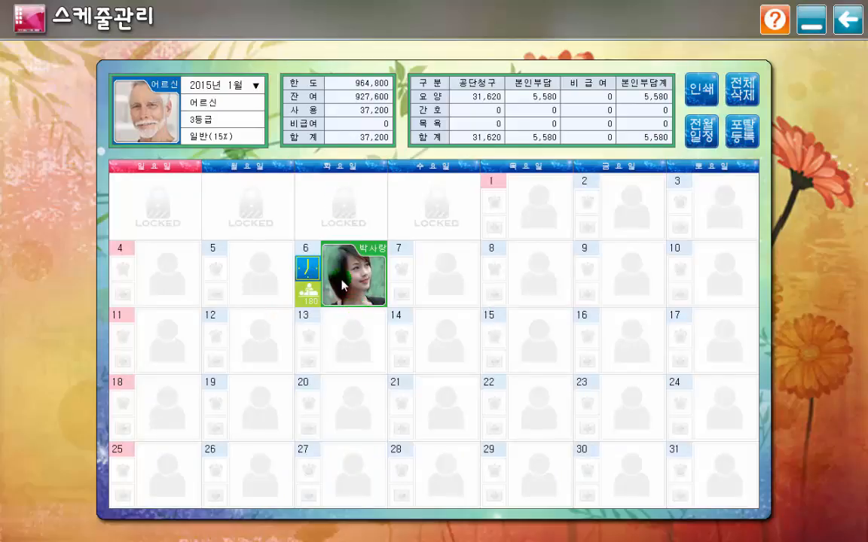
pyautogui.click(343, 284)
pyautogui.moveTo(329, 285)
pyautogui.mouseDown()
pyautogui.moveTo(256, 275)
pyautogui.moveTo(388, 246)
pyautogui.moveTo(513, 271)
pyautogui.moveTo(708, 279)
pyautogui.moveTo(389, 326)
pyautogui.moveTo(388, 337)
pyautogui.mouseUp()
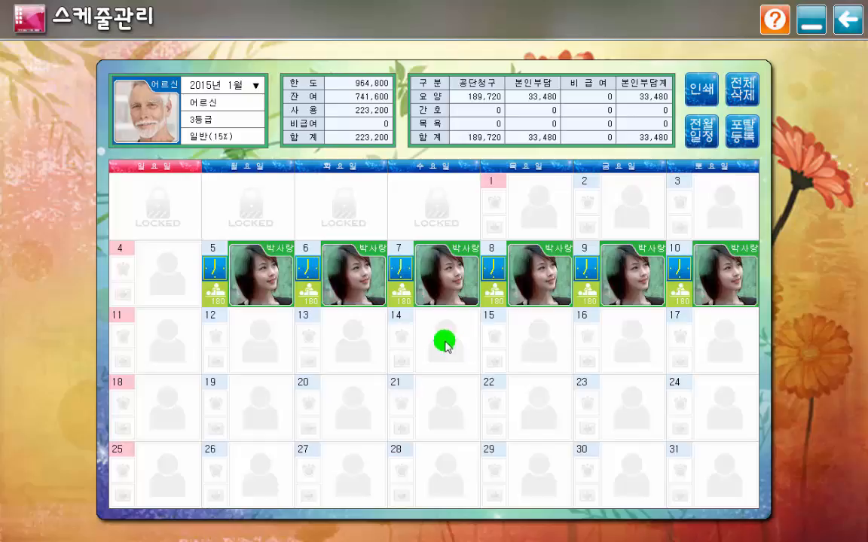
# Step: Start an additional January 9 entry from 2:00 to 3:00 PM with the service set to 차량외
pyautogui.click(587, 249)
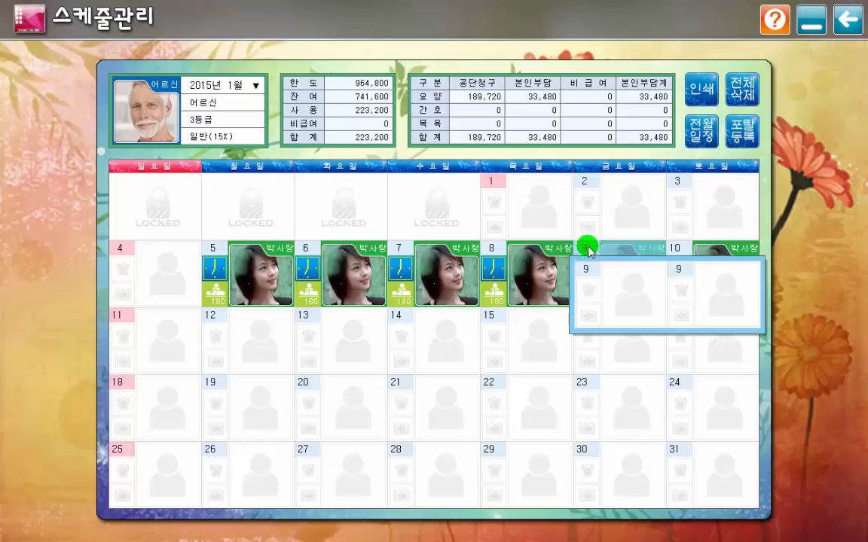
pyautogui.click(634, 304)
pyautogui.moveTo(239, 212); pyautogui.dragTo(282, 210)
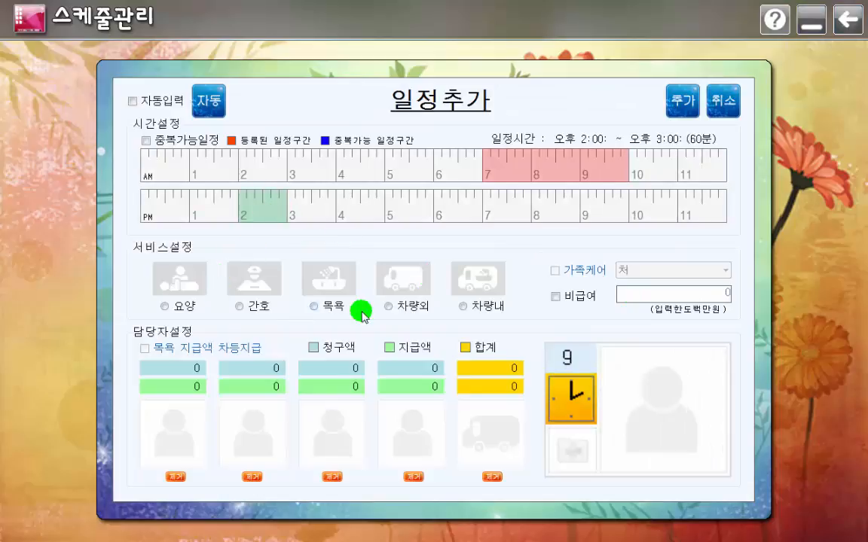
pyautogui.click(411, 282)
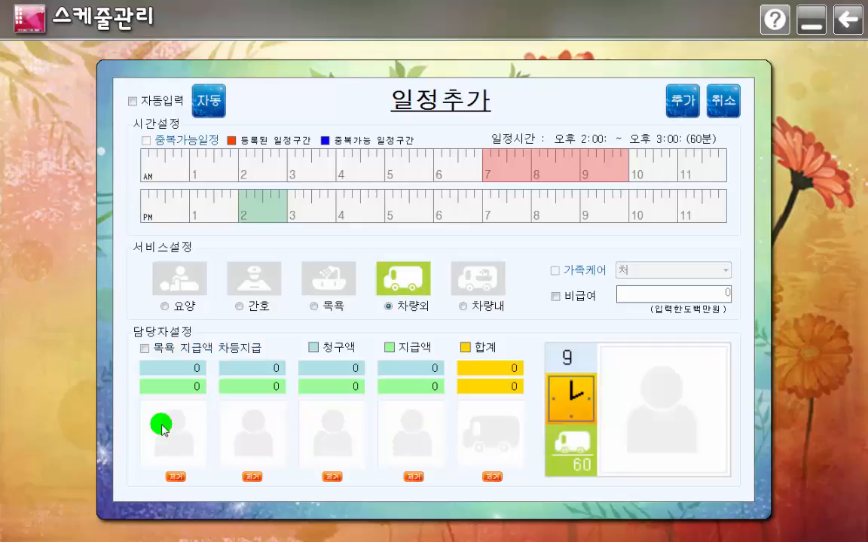
# Step: Open the caregiver choices for the first slot and inspect the flagged caregiver's conflicting January 9 appointment
pyautogui.click(172, 426)
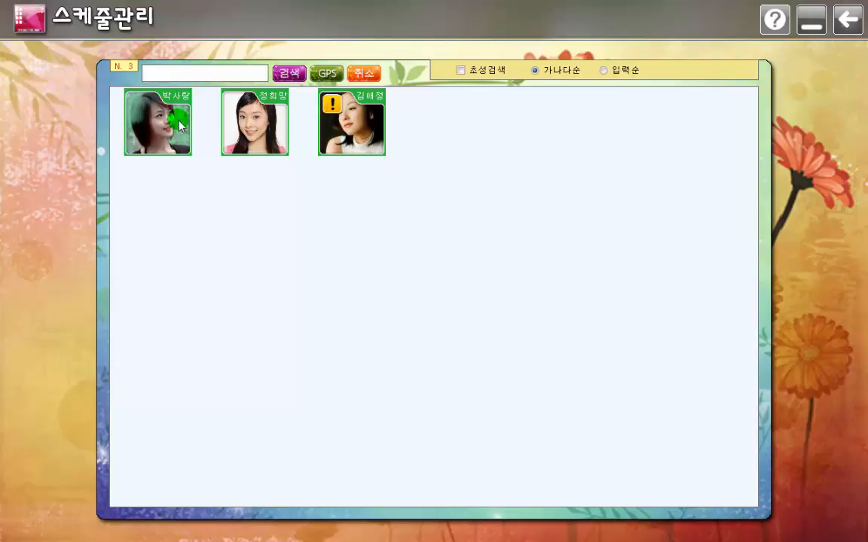
pyautogui.click(358, 136)
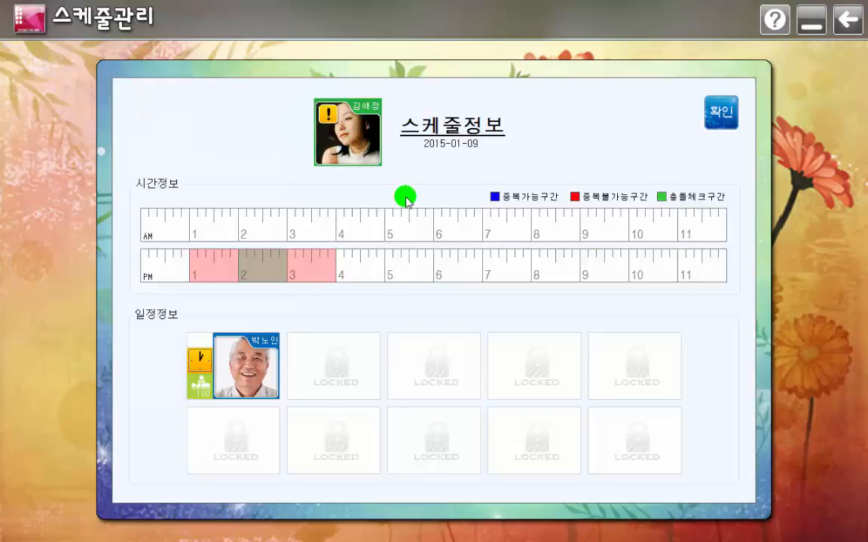
pyautogui.click(252, 371)
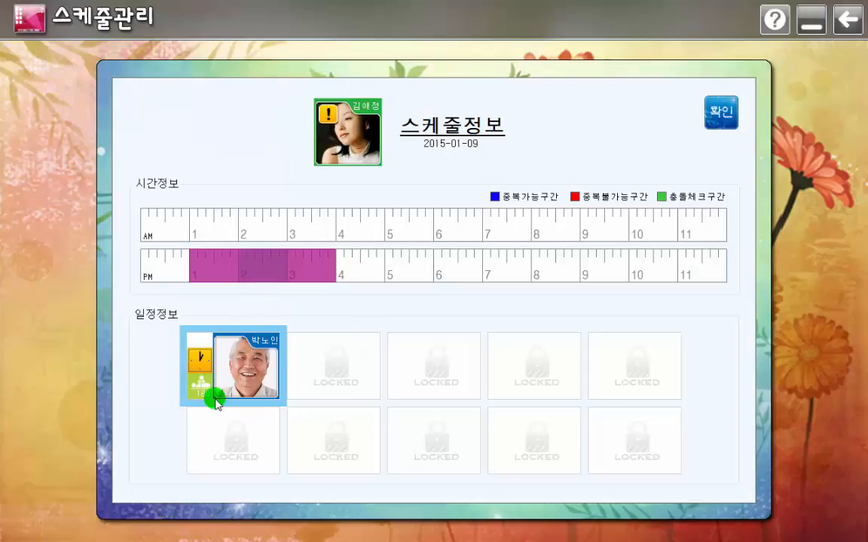
pyautogui.click(721, 112)
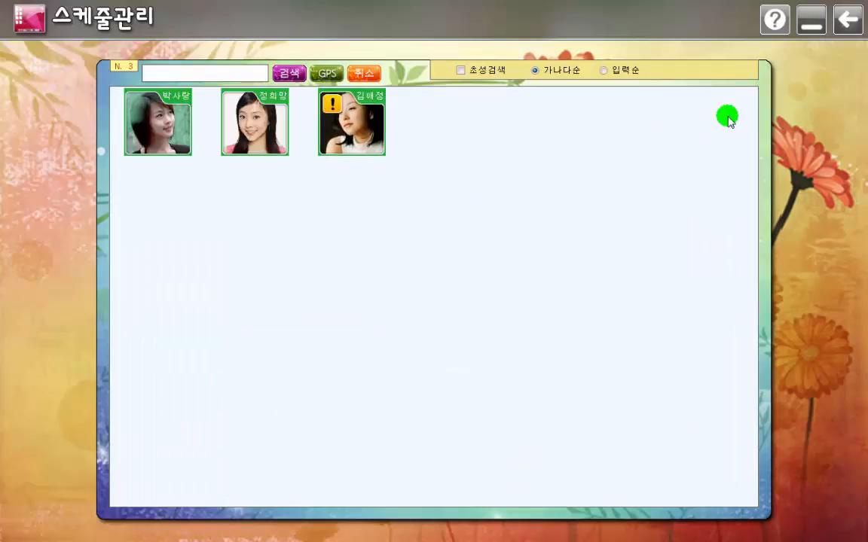
pyautogui.click(368, 125)
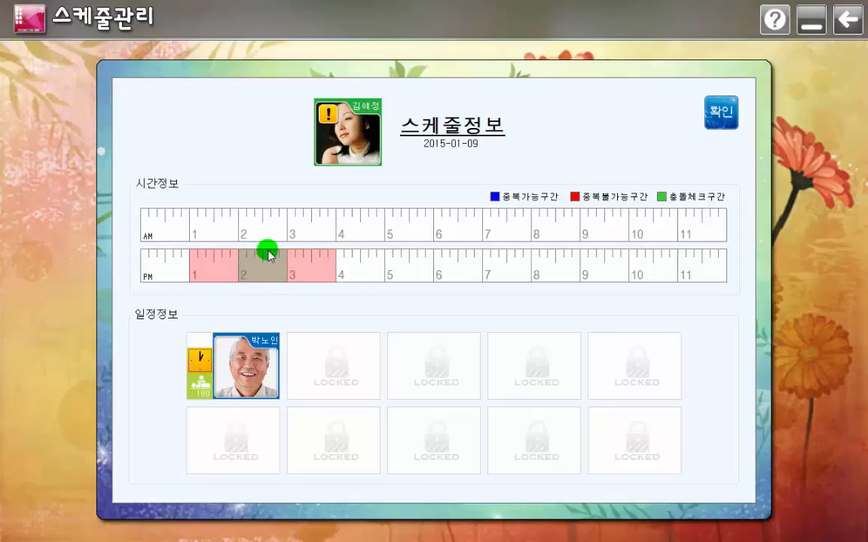
pyautogui.click(244, 360)
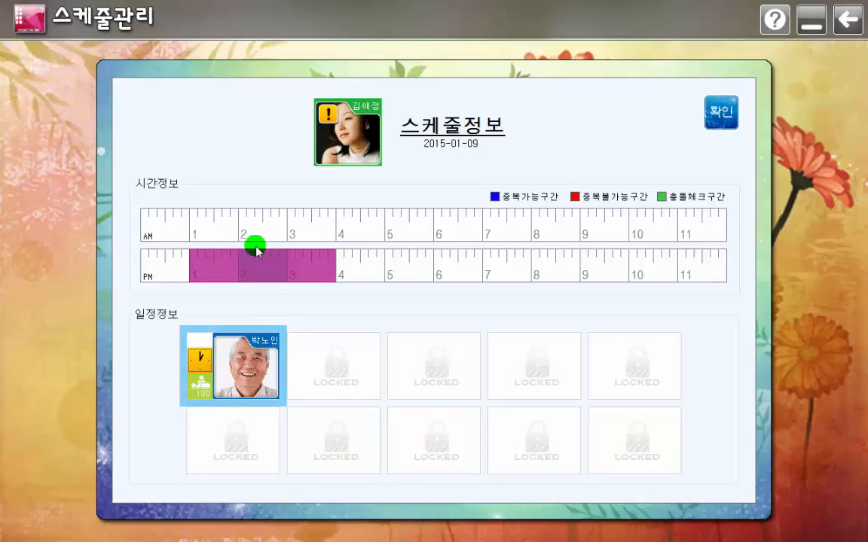
pyautogui.click(721, 115)
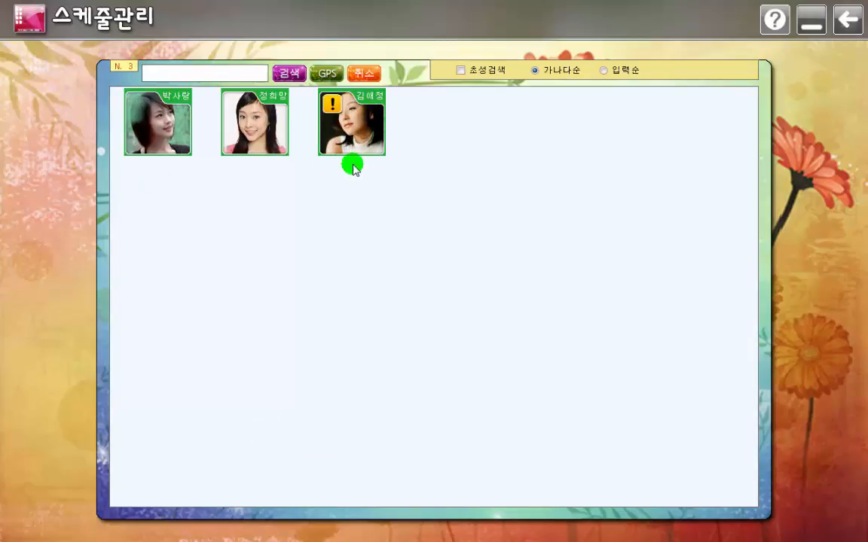
# Step: Assign the side-profile caregiver, the front-facing long-haired caregiver and vehicle 1호차 to the January 9 bath entry, and add it to the schedule
pyautogui.click(175, 143)
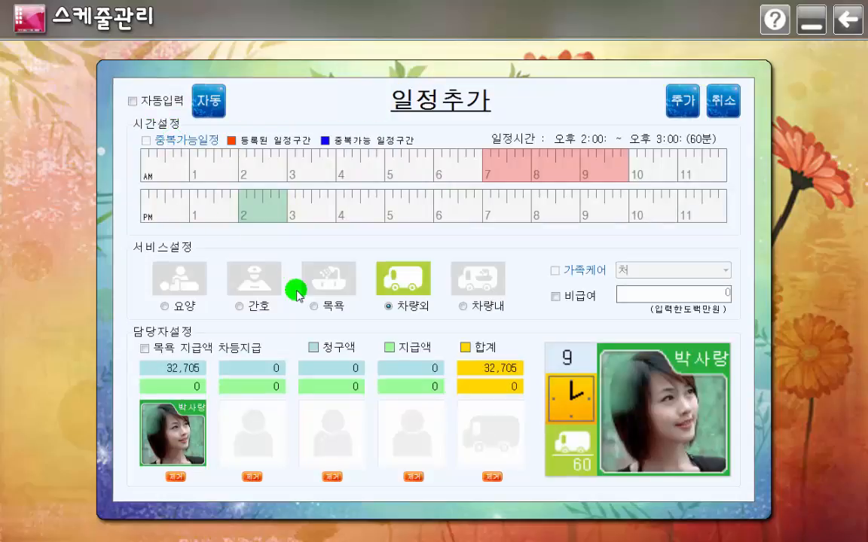
pyautogui.click(246, 441)
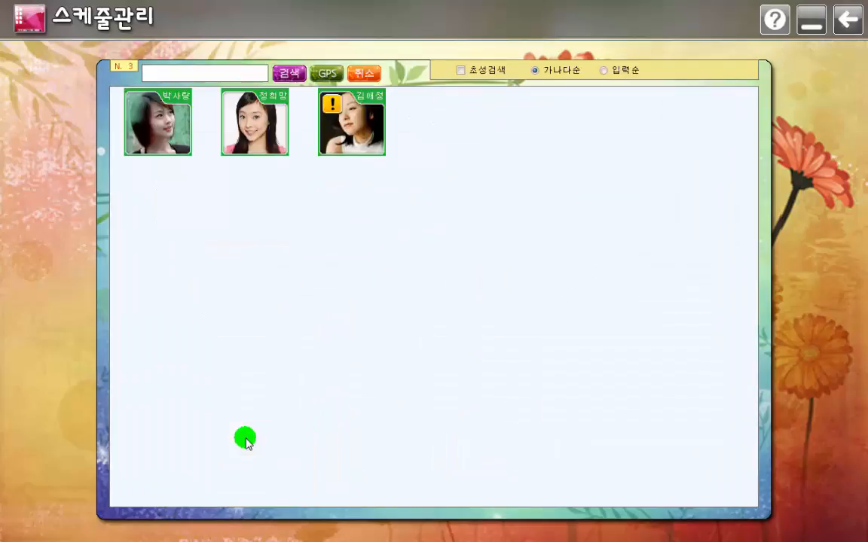
pyautogui.click(261, 131)
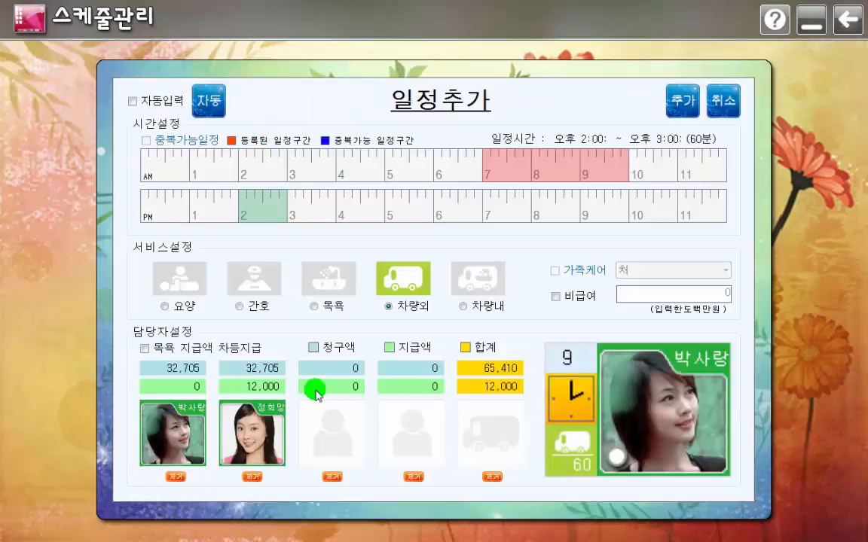
pyautogui.click(680, 99)
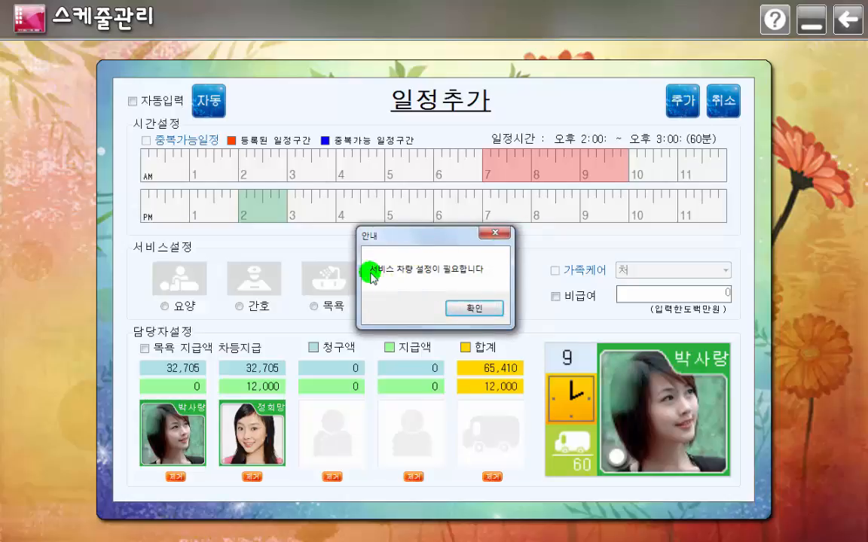
pyautogui.click(478, 308)
pyautogui.click(490, 433)
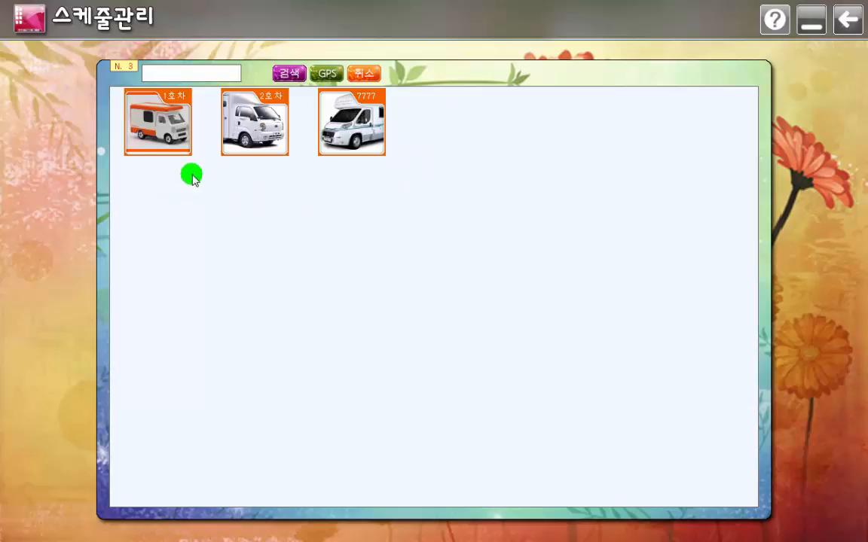
pyautogui.click(163, 129)
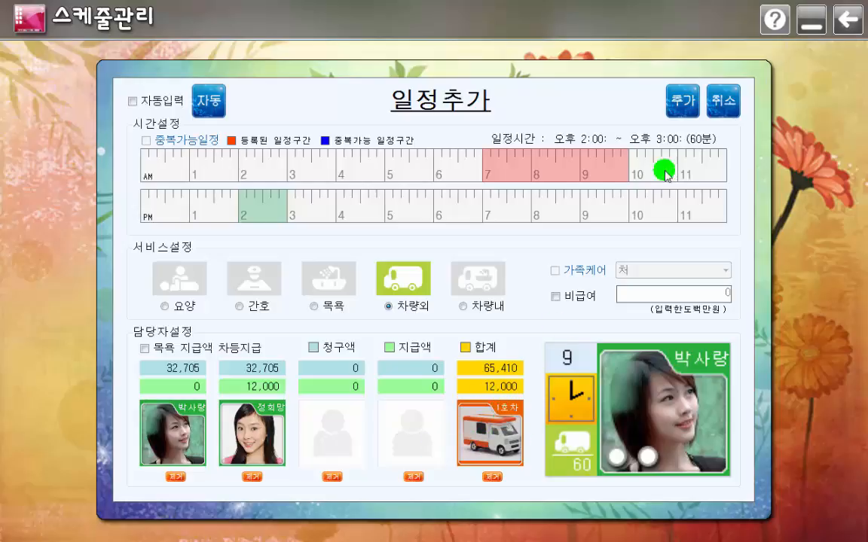
pyautogui.click(684, 100)
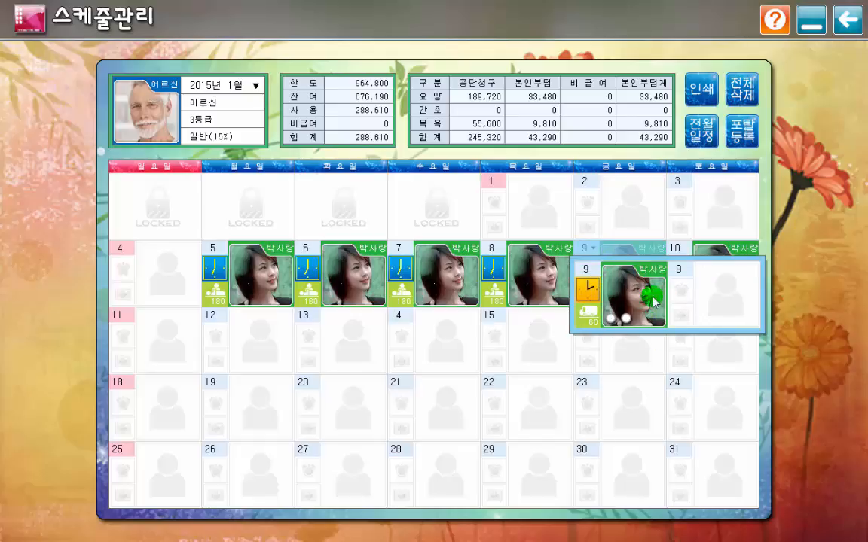
# Step: Cycle through the caregivers and vehicle shown on the January 9 bath entry, and close that day's additional entries
pyautogui.click(614, 322)
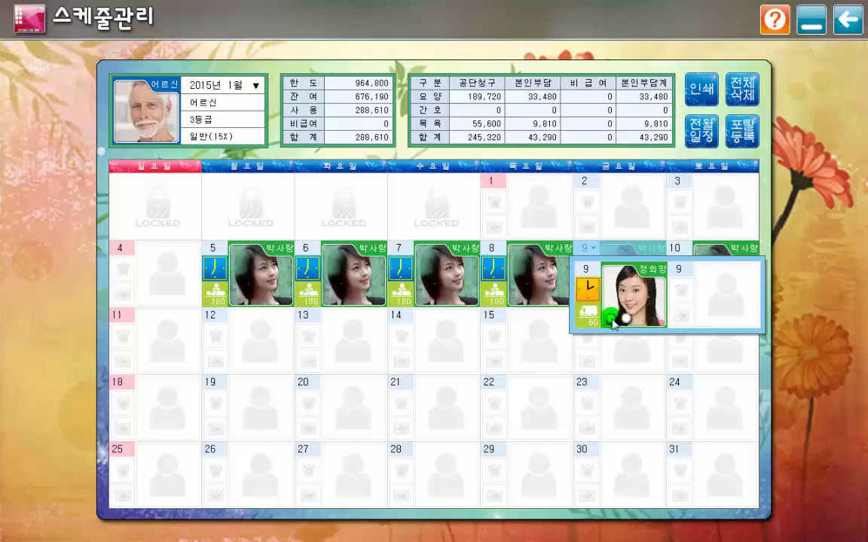
pyautogui.click(616, 324)
pyautogui.click(631, 322)
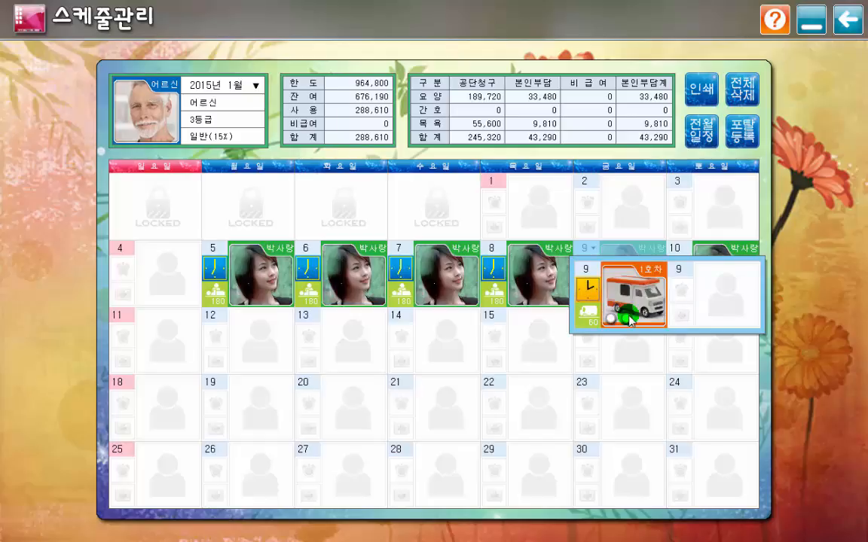
pyautogui.click(631, 322)
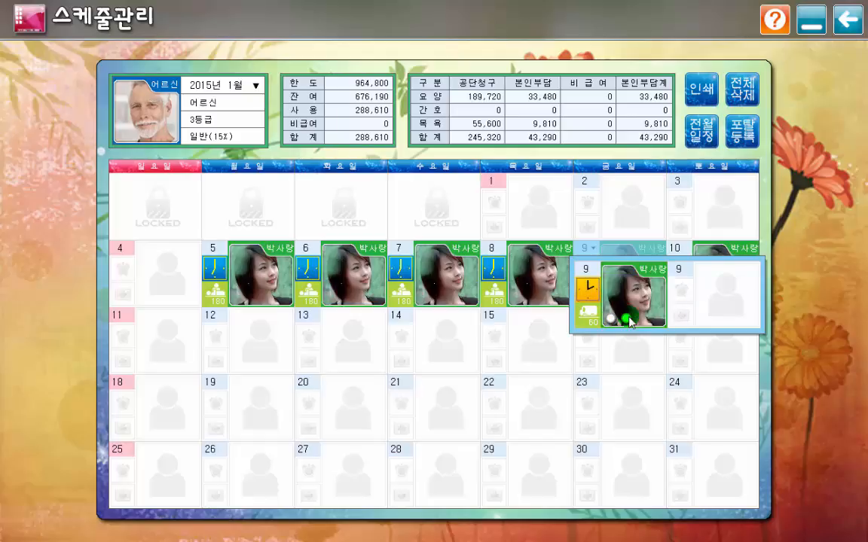
pyautogui.click(621, 217)
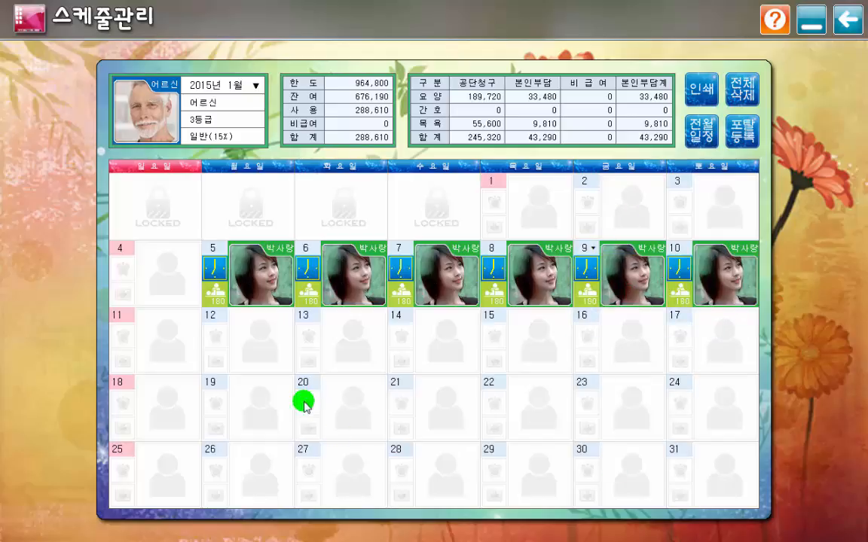
# Step: Copy the second week of January 2015 onto all weeks of the month and generate the schedule automatically from it
pyautogui.click(701, 135)
pyautogui.click(377, 226)
pyautogui.click(326, 297)
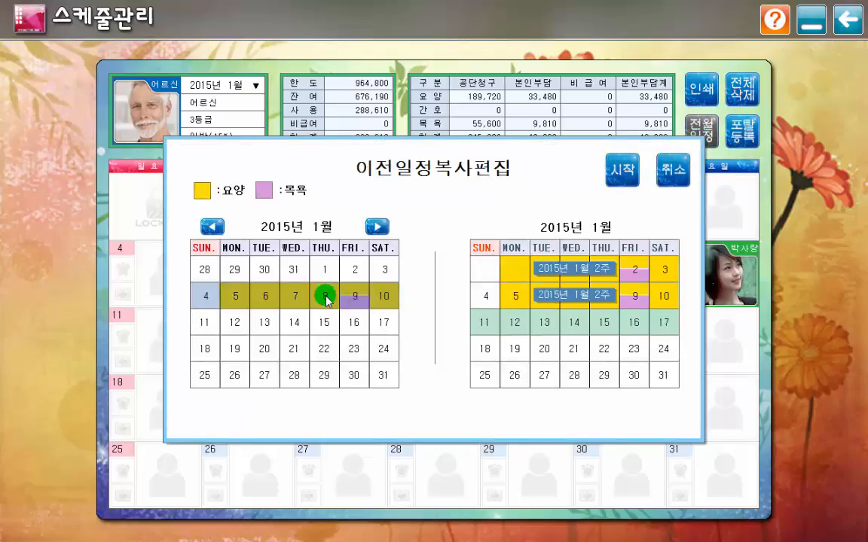
pyautogui.click(532, 373)
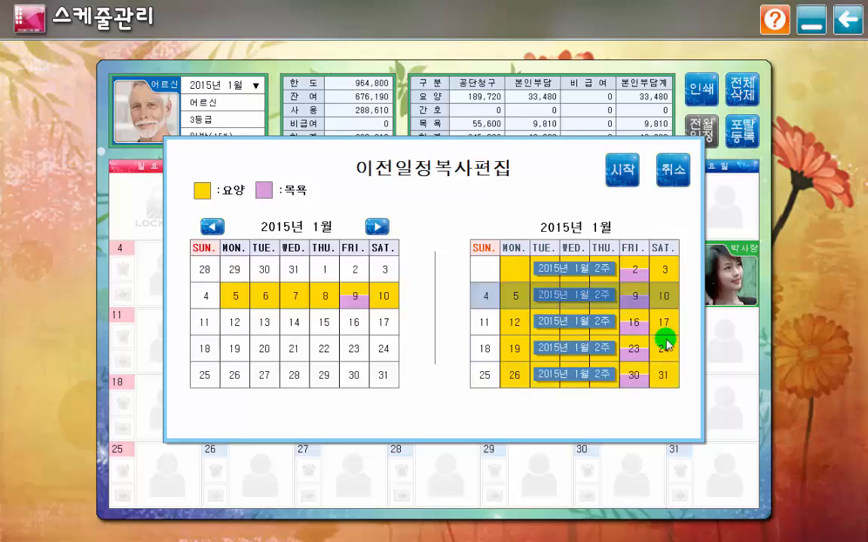
pyautogui.click(624, 174)
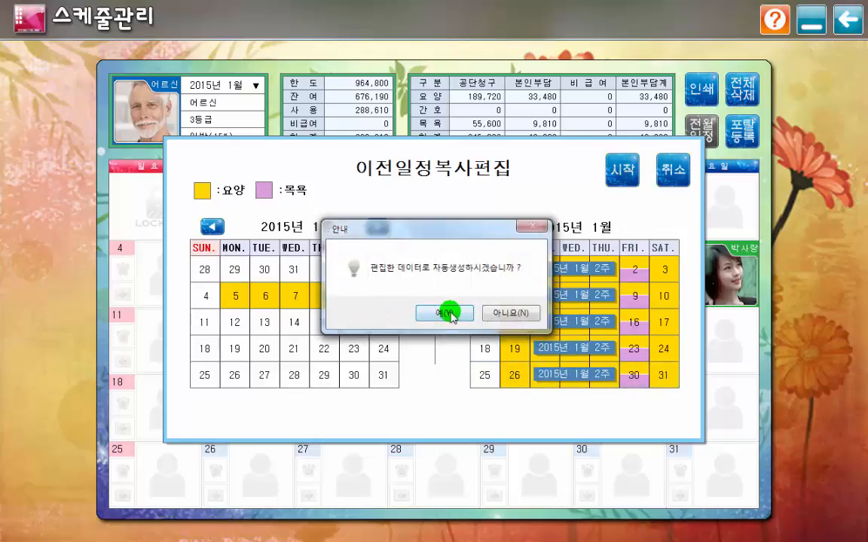
pyautogui.click(444, 310)
pyautogui.click(384, 267)
pyautogui.click(432, 268)
pyautogui.click(480, 267)
pyautogui.click(397, 305)
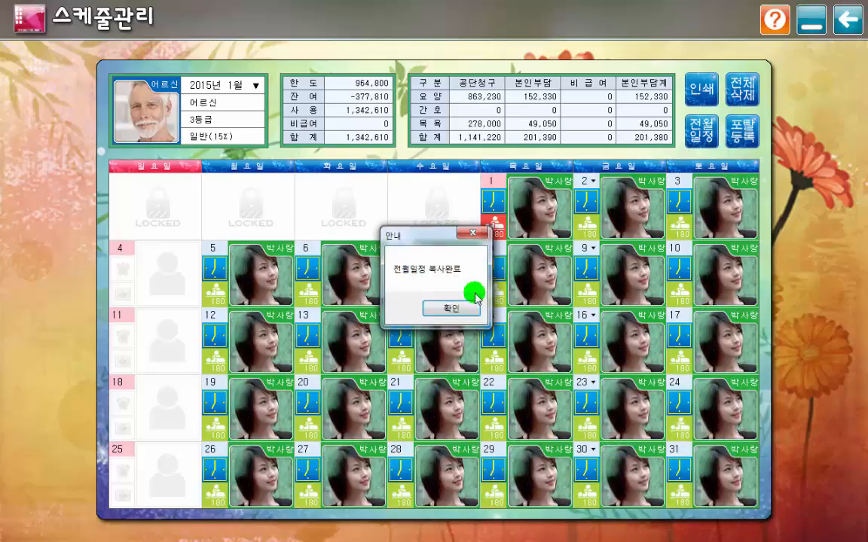
pyautogui.click(453, 309)
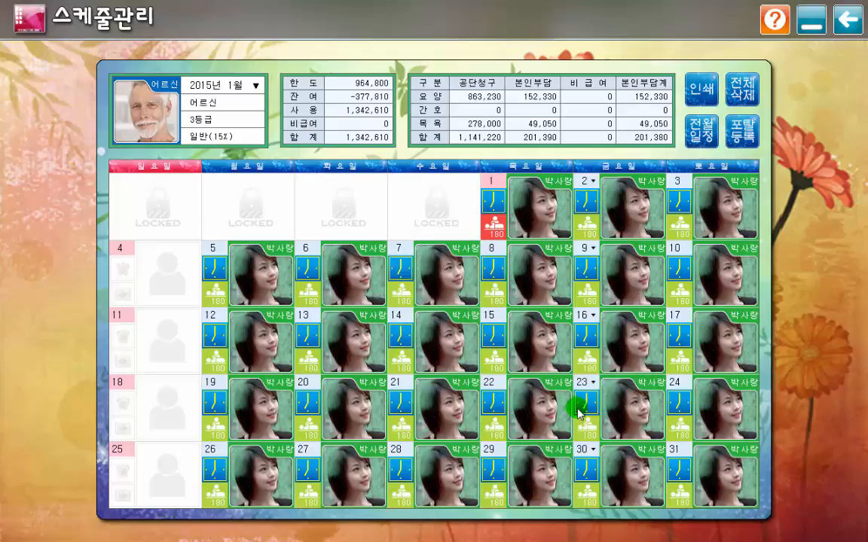
# Step: Delete the care visit on January 1 from the schedule and confirm the deletion
pyautogui.moveTo(434, 212); pyautogui.dragTo(528, 212)
pyautogui.click(528, 212)
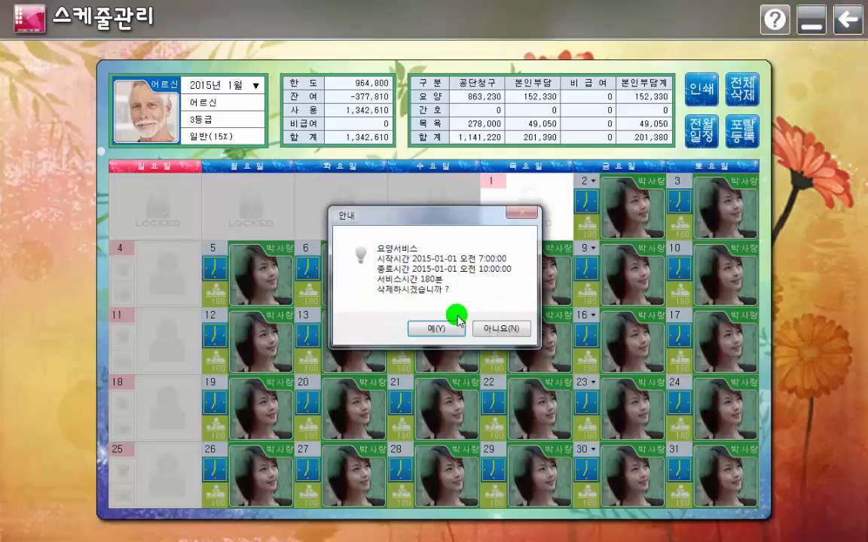
pyautogui.click(434, 329)
pyautogui.rightClick(401, 401)
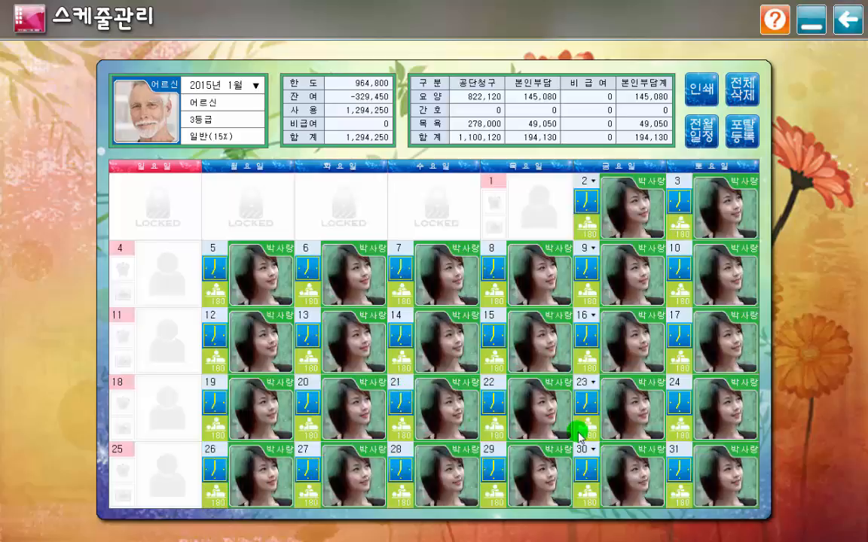
# Step: Move the January 15 care visit to 1:00–4:00 PM and save the change
pyautogui.click(493, 352)
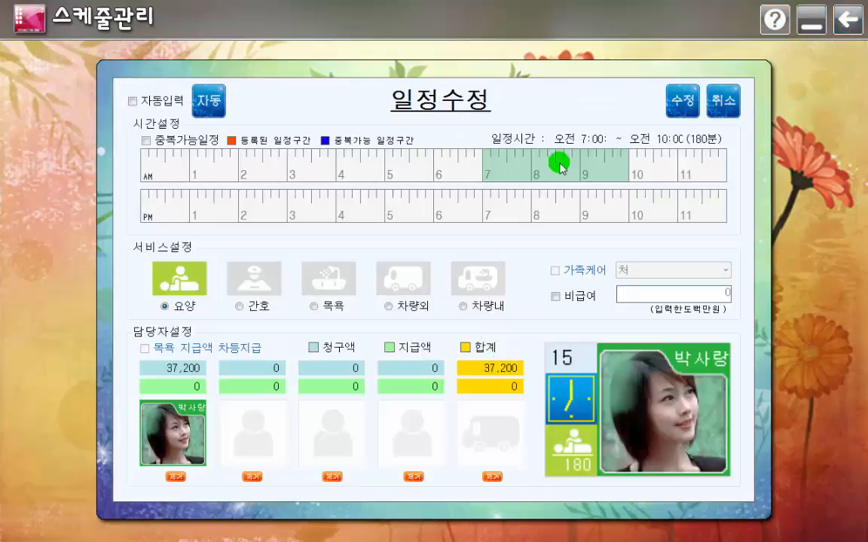
pyautogui.moveTo(556, 164); pyautogui.dragTo(266, 214)
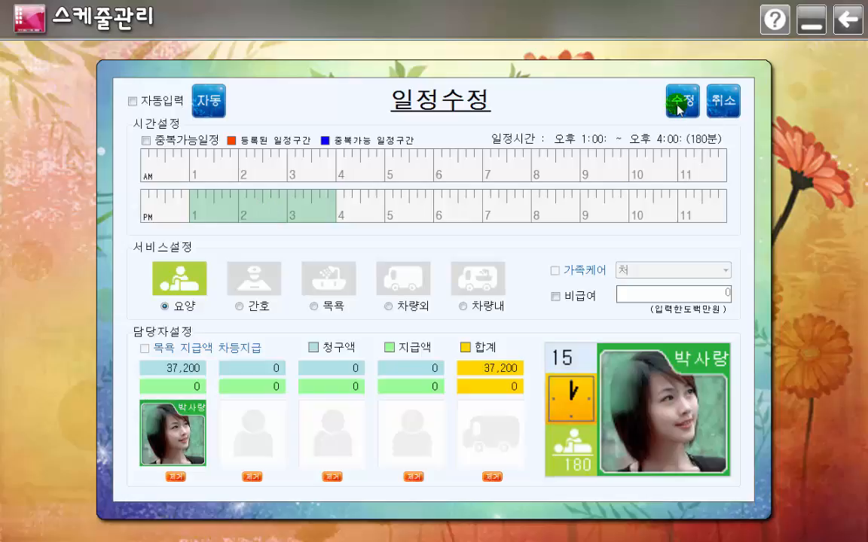
pyautogui.click(681, 106)
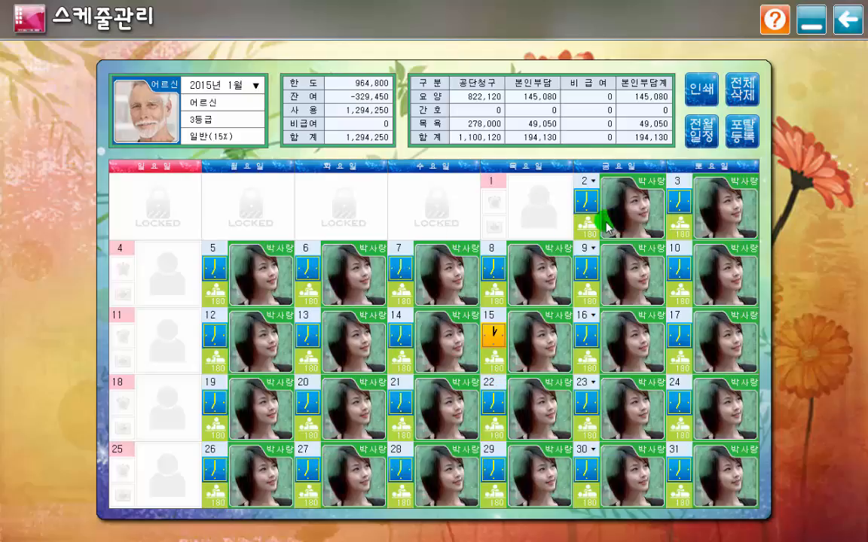
# Step: Switch to the elderly woman's schedule and add a January 7 요양 visit, 3:00–5:00 PM, with the front-facing long-haired caregiver
pyautogui.click(154, 113)
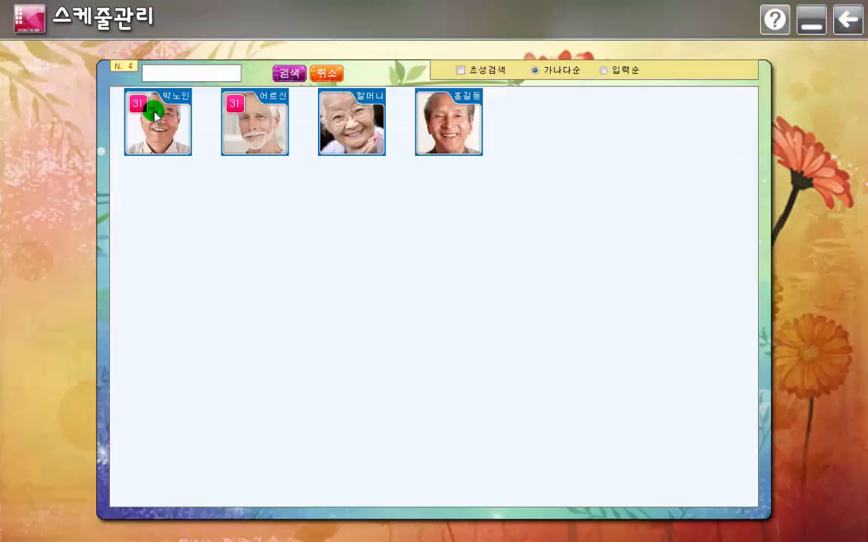
pyautogui.click(350, 132)
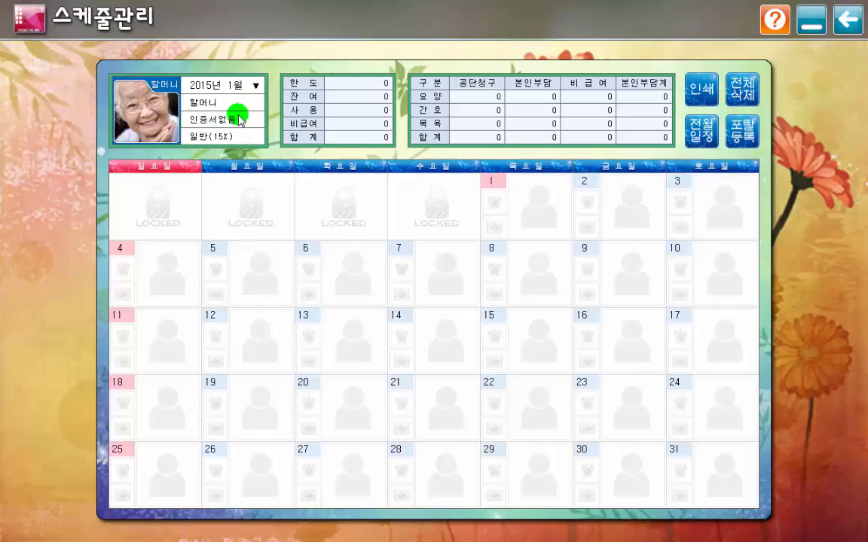
pyautogui.click(436, 284)
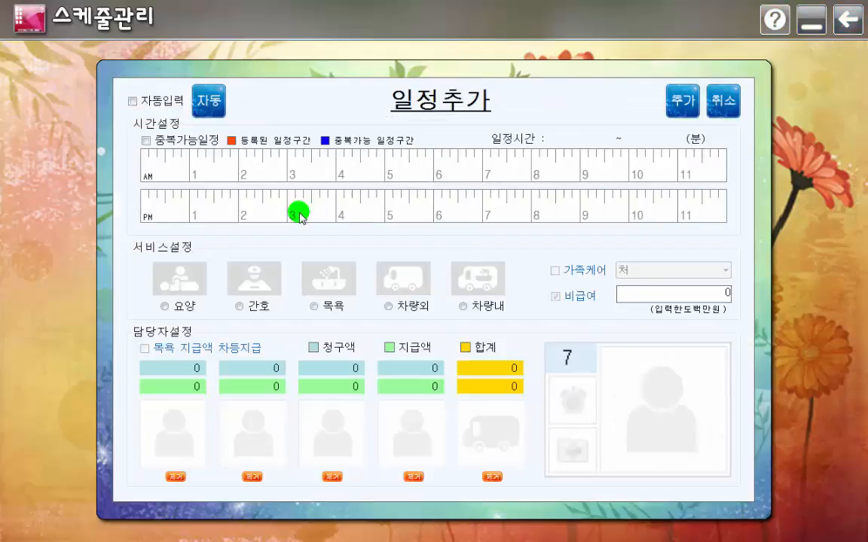
pyautogui.moveTo(293, 213); pyautogui.dragTo(377, 217)
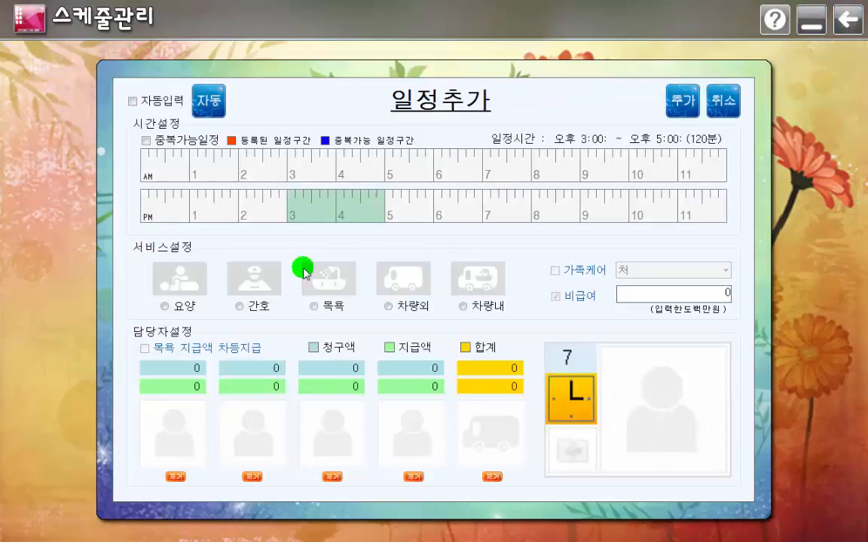
pyautogui.click(173, 270)
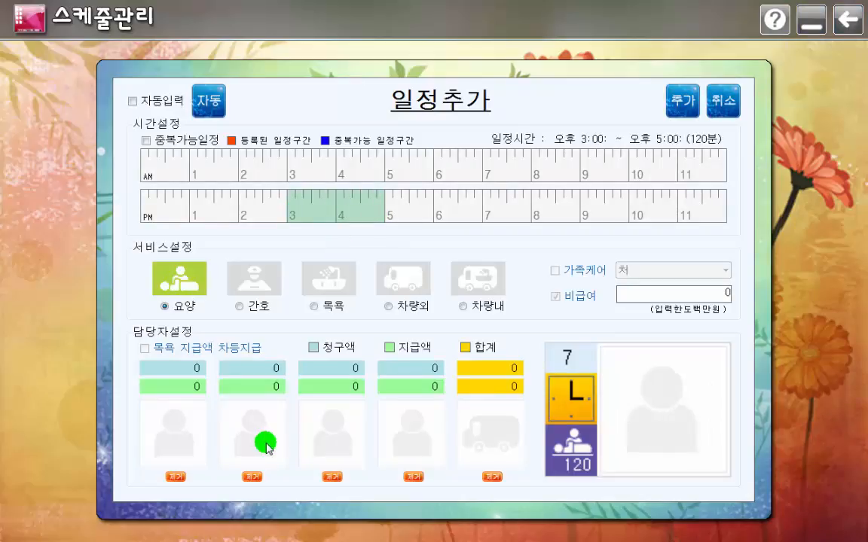
pyautogui.click(166, 430)
pyautogui.click(261, 140)
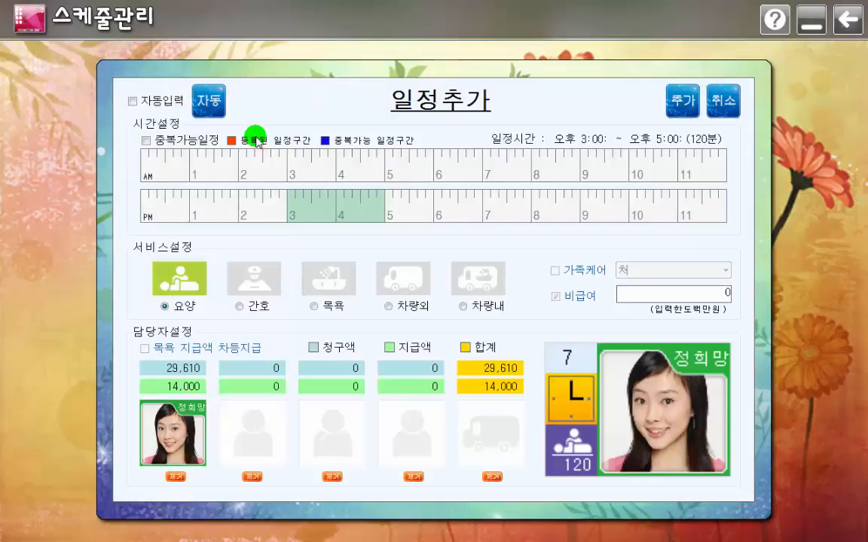
pyautogui.click(680, 106)
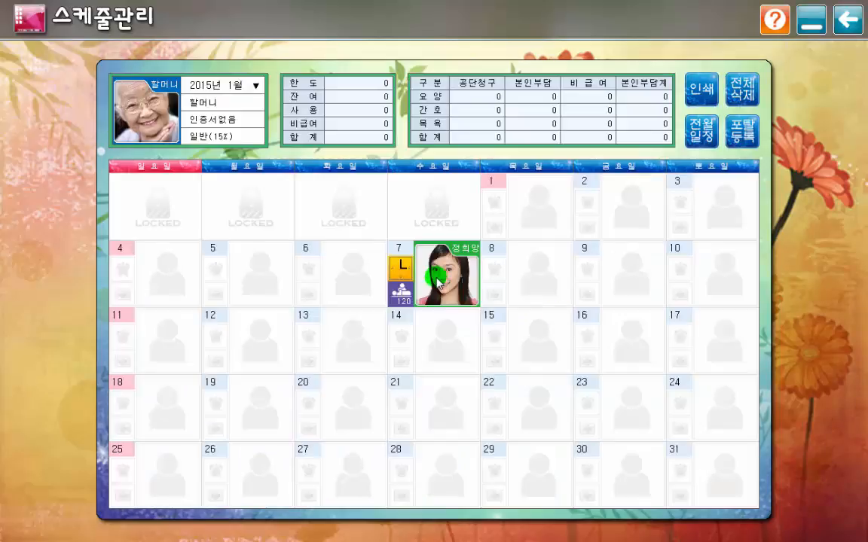
# Step: Copy the January 7 visit onto January 8 and 9, and inspect the flagged caregiver's January 9 appointment
pyautogui.moveTo(434, 277); pyautogui.dragTo(635, 282)
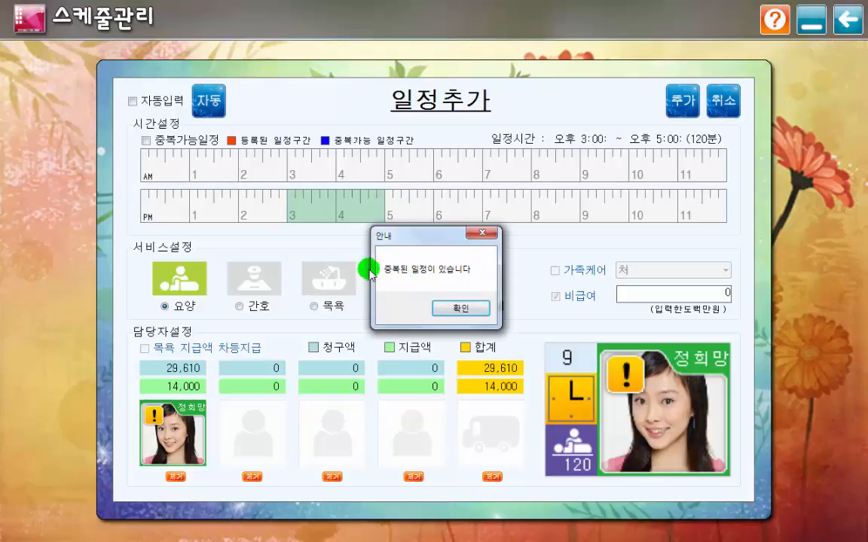
pyautogui.click(462, 306)
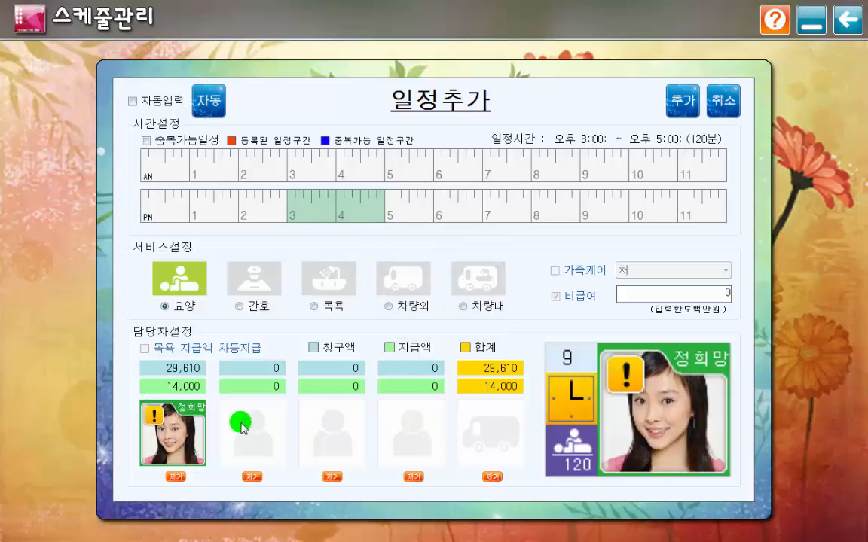
pyautogui.click(183, 437)
pyautogui.click(269, 373)
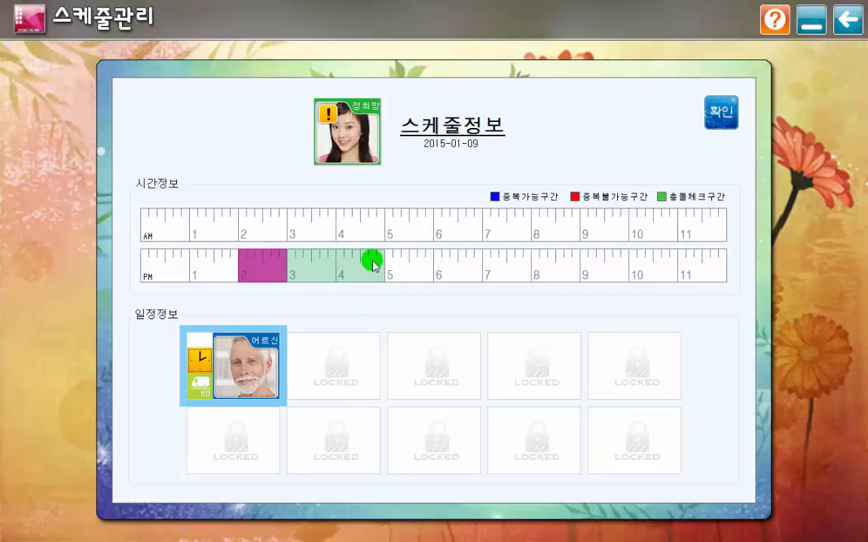
pyautogui.click(723, 113)
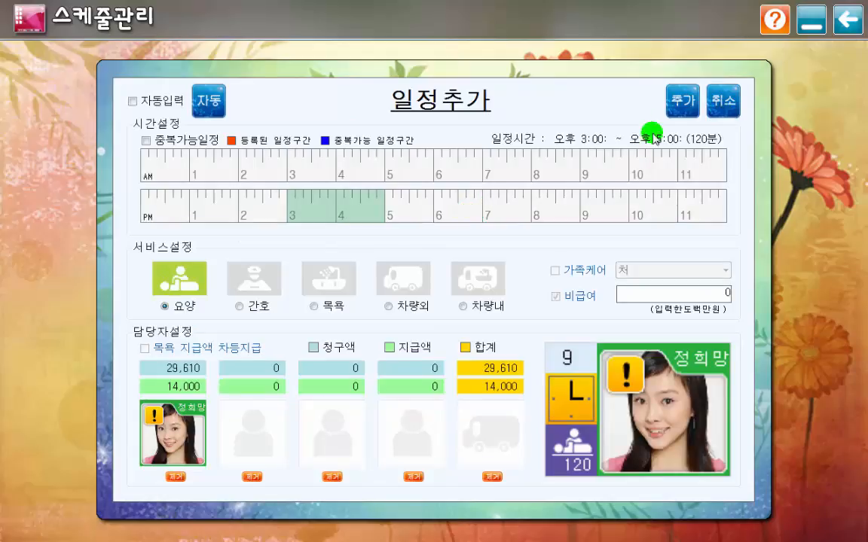
# Step: Shift the January 9 visit to 4:00–6:00 PM, reassign the front-facing long-haired caregiver, and add it to the schedule
pyautogui.click(346, 211)
pyautogui.moveTo(346, 211); pyautogui.dragTo(329, 217)
pyautogui.click(183, 425)
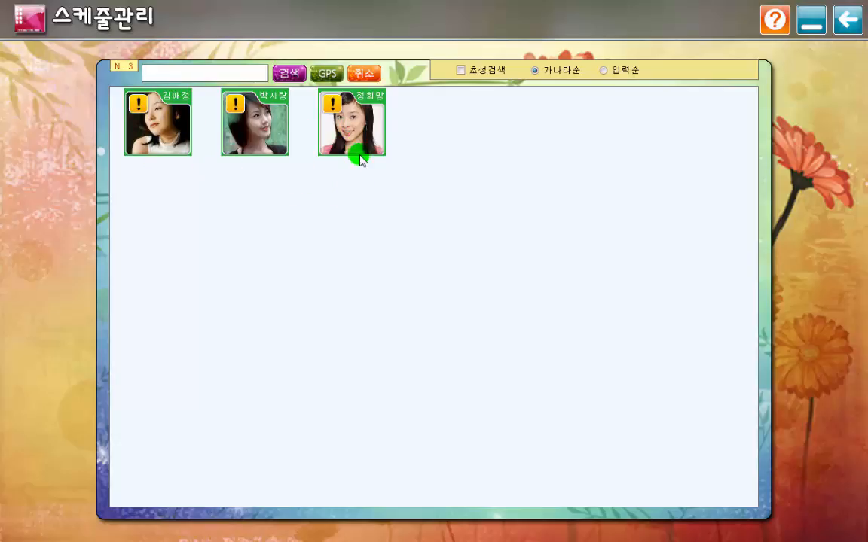
pyautogui.click(184, 140)
pyautogui.moveTo(349, 209); pyautogui.dragTo(398, 217)
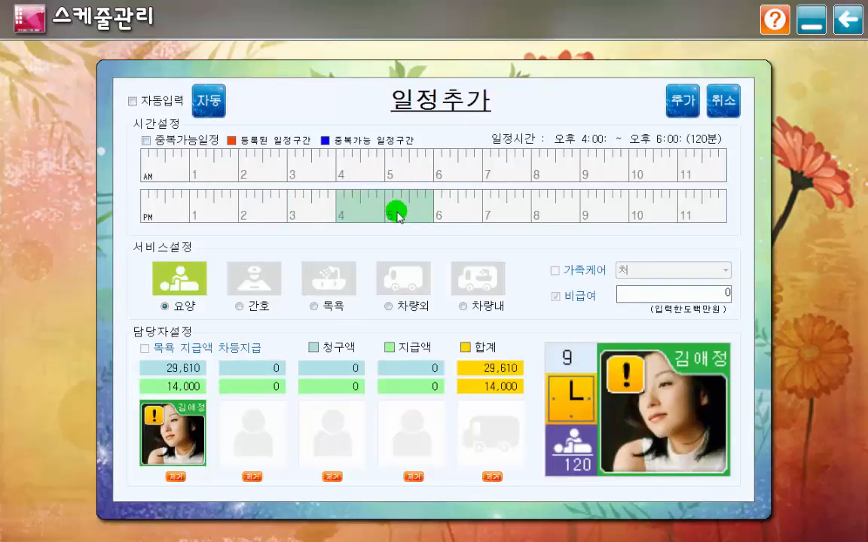
pyautogui.click(194, 417)
pyautogui.click(268, 147)
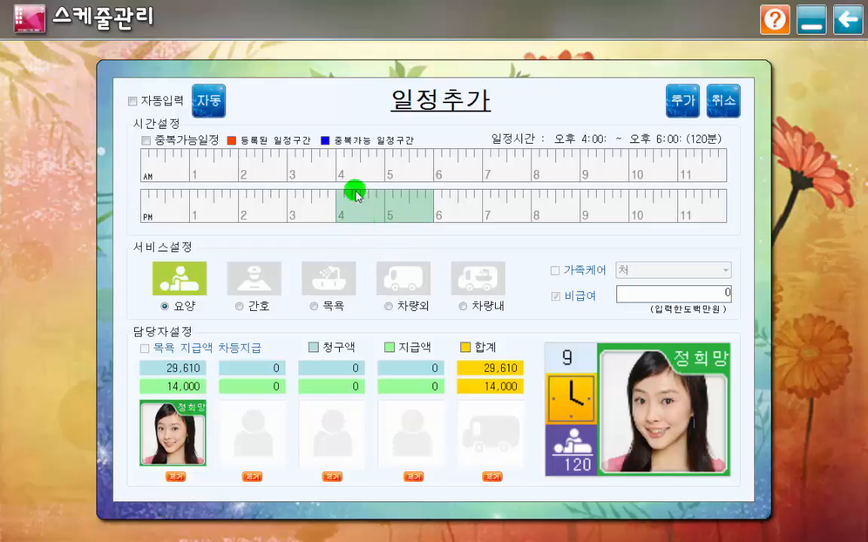
pyautogui.click(681, 103)
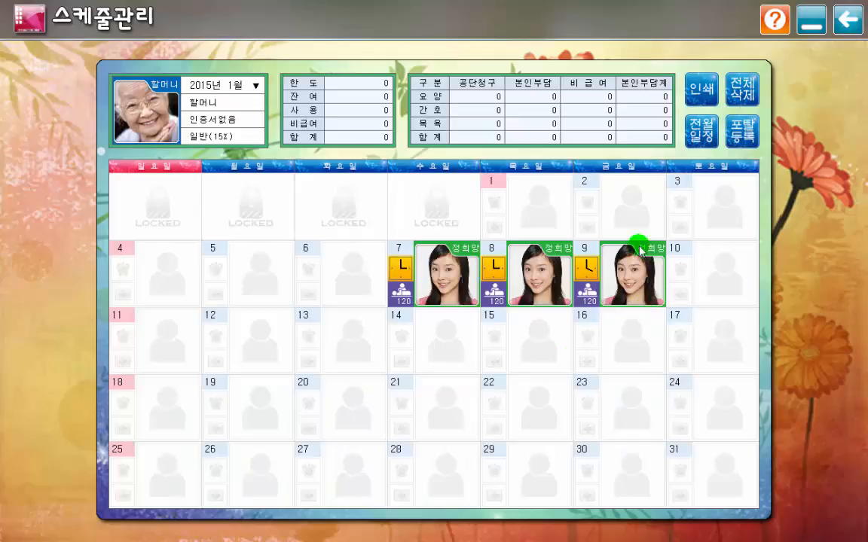
# Step: Set the 비급여 amount of the January 9 visit to 20,000 and save the change
pyautogui.click(584, 290)
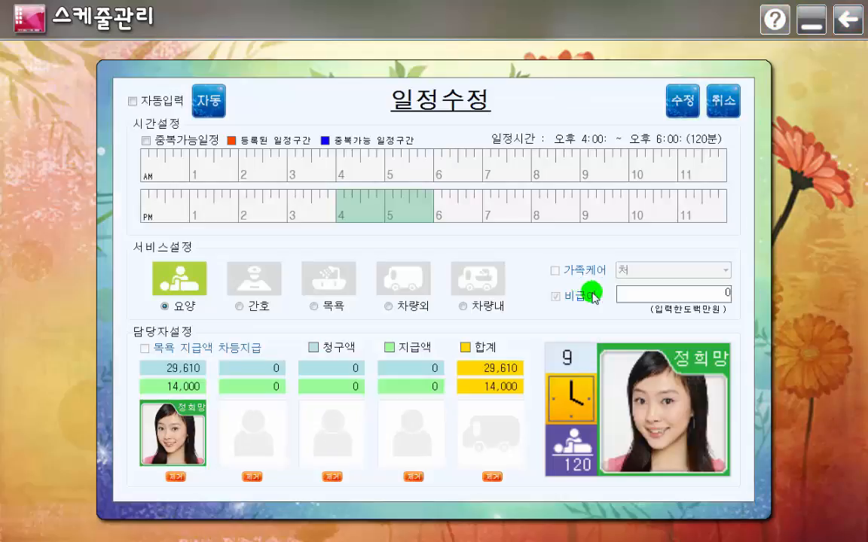
pyautogui.click(723, 291)
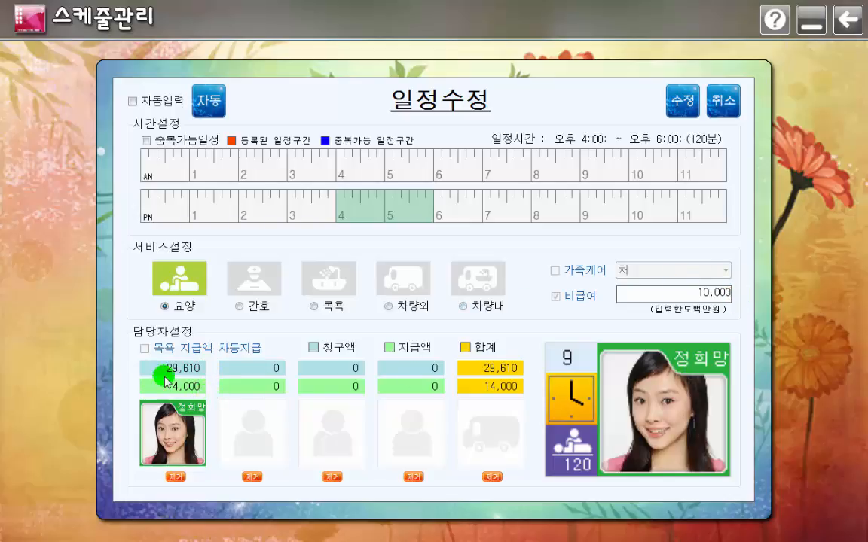
pyautogui.moveTo(694, 292); pyautogui.dragTo(750, 293)
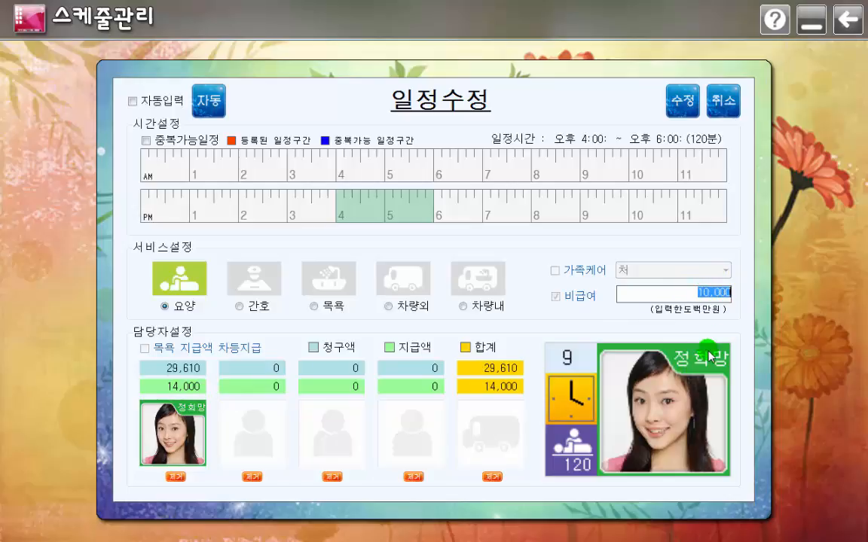
pyautogui.write('2')
pyautogui.click(682, 102)
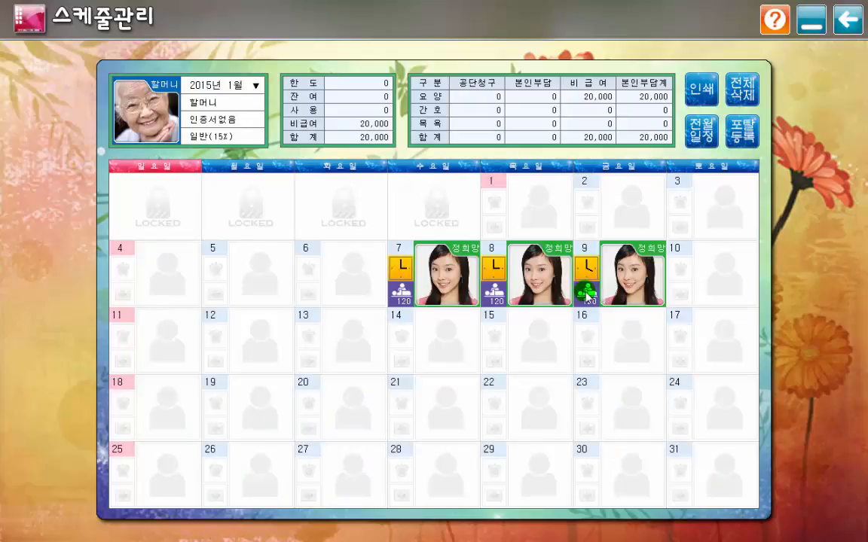
# Step: Review the 비급여 amounts in the January 9 and January 8 visits without changing them
pyautogui.click(587, 293)
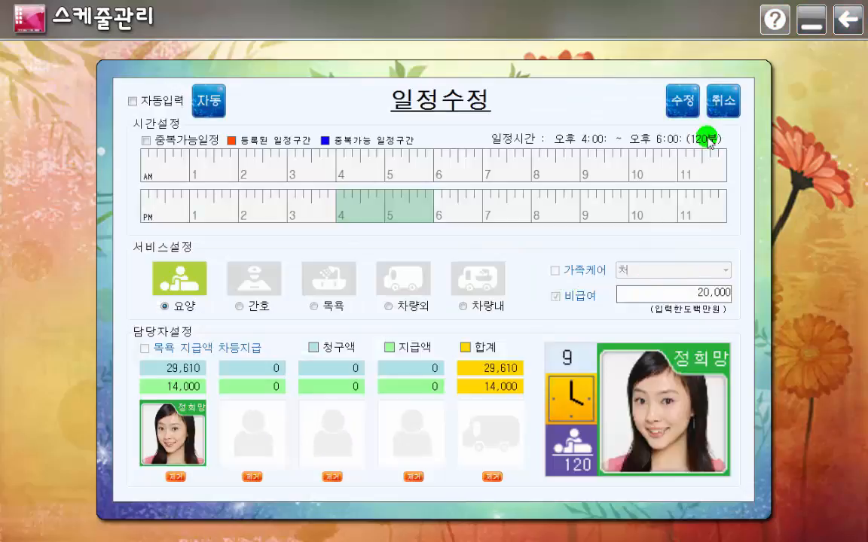
pyautogui.click(725, 103)
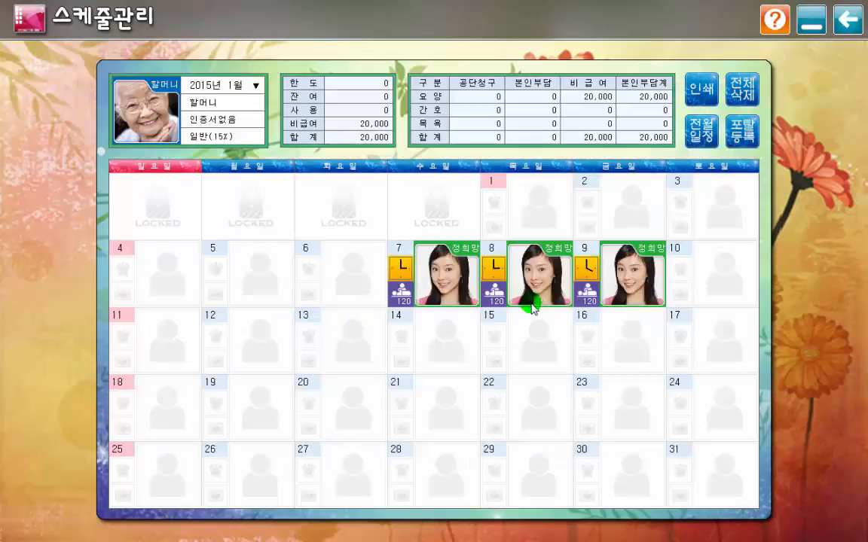
pyautogui.click(495, 294)
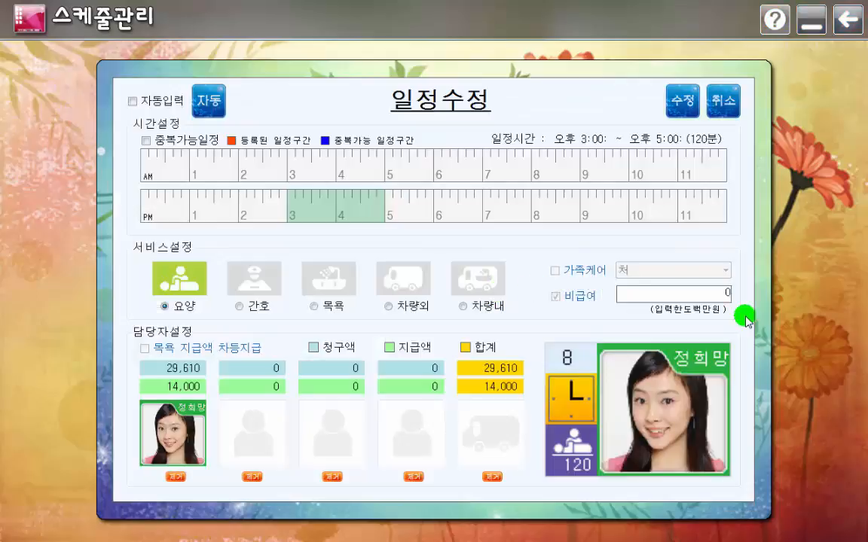
pyautogui.click(729, 113)
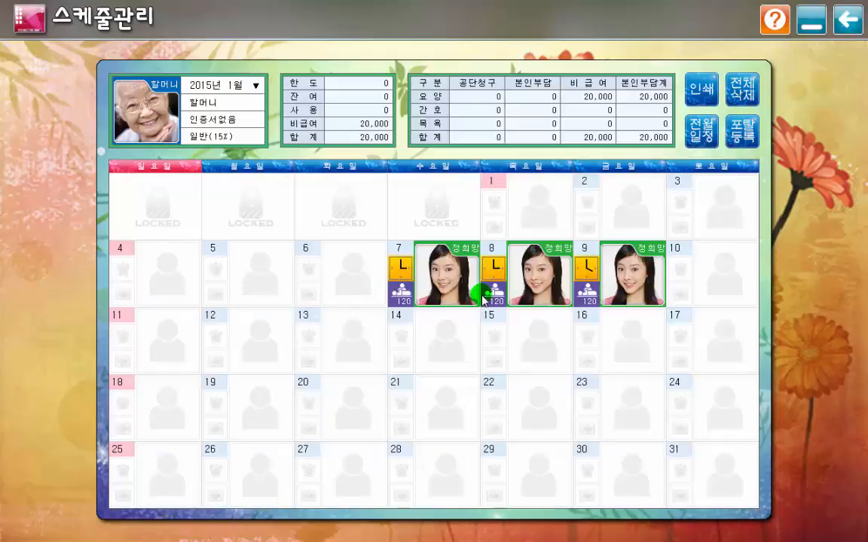
# Step: Copy the January 9 visit over the existing January 8 and January 7 visits, confirming both modifications
pyautogui.click(623, 284)
pyautogui.moveTo(622, 284); pyautogui.dragTo(527, 278)
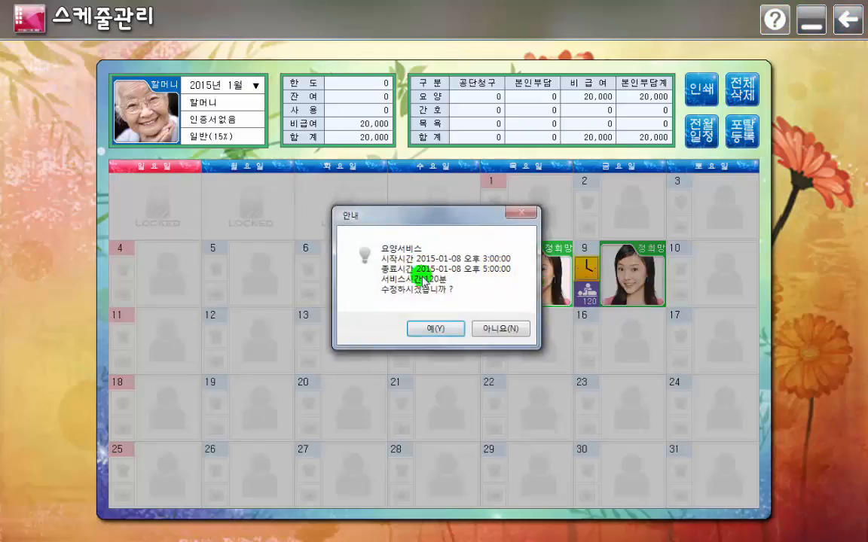
pyautogui.click(434, 328)
pyautogui.doubleClick(440, 285)
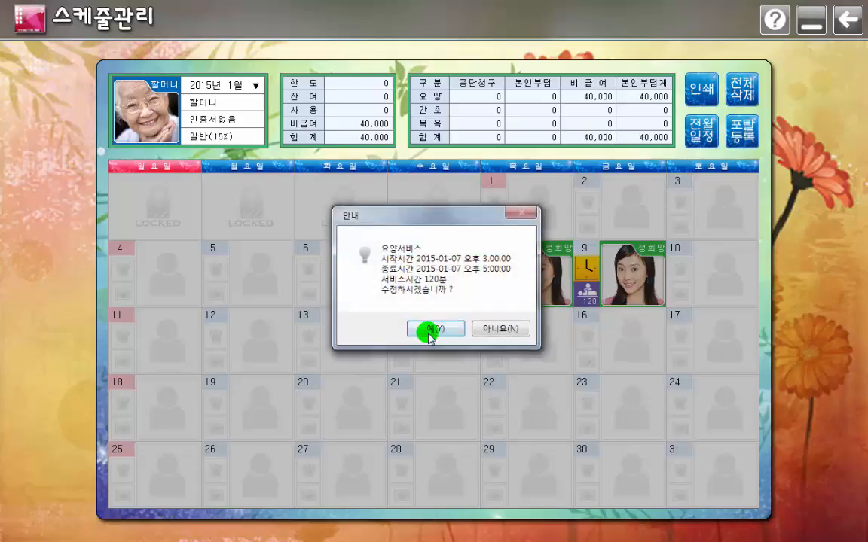
pyautogui.click(422, 329)
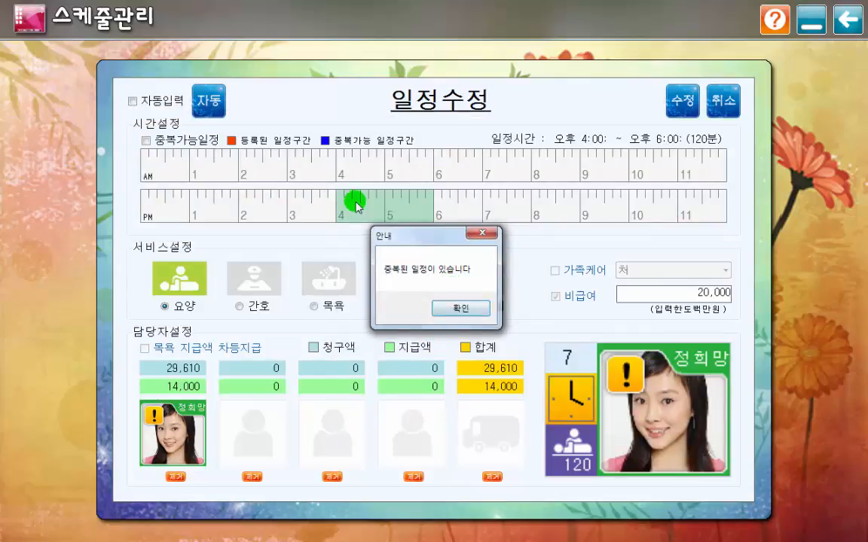
# Step: Check the assigned caregiver's conflicting appointments for January 7
pyautogui.click(464, 307)
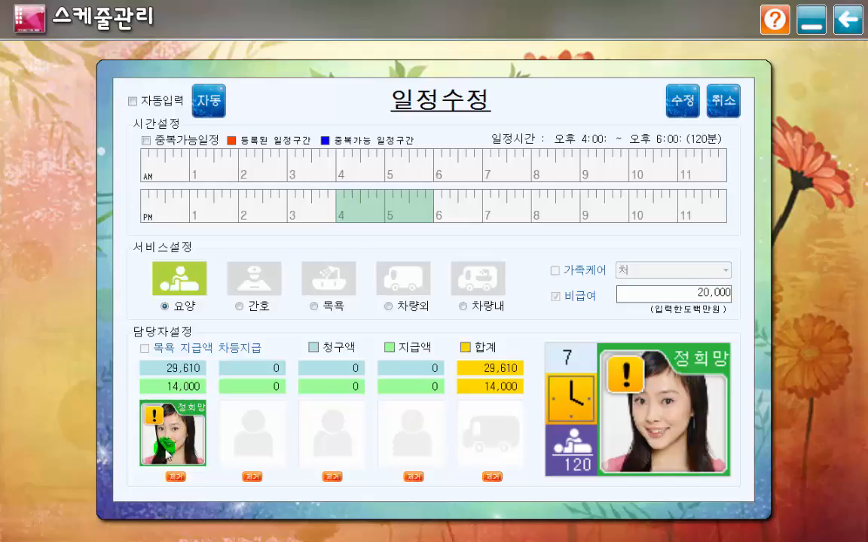
pyautogui.click(143, 456)
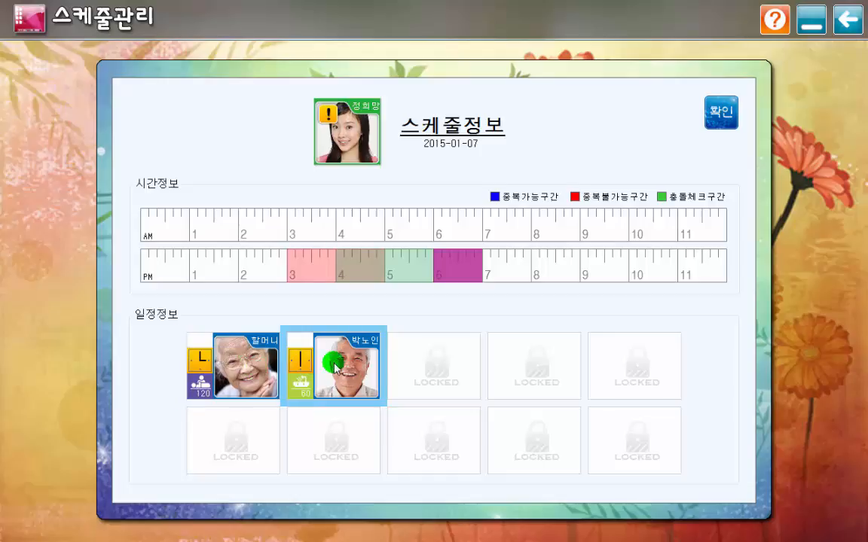
pyautogui.click(721, 117)
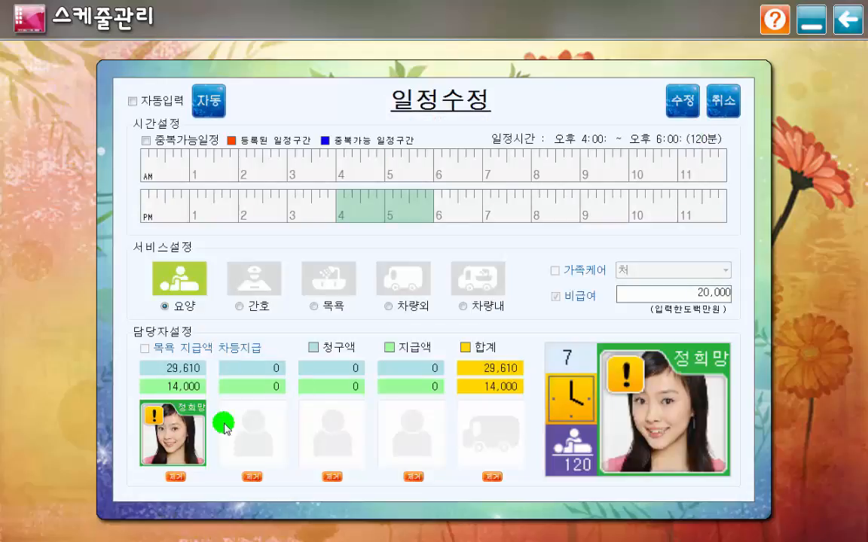
# Step: Assign the side-facing caregiver with the green background to the 4:00–6:00 PM January 7 visit and save the modification
pyautogui.click(150, 415)
pyautogui.click(154, 129)
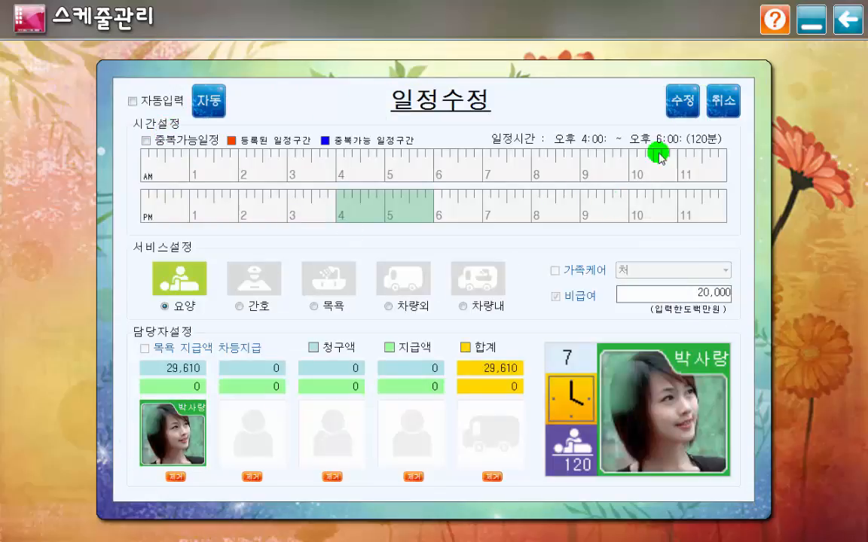
pyautogui.click(682, 100)
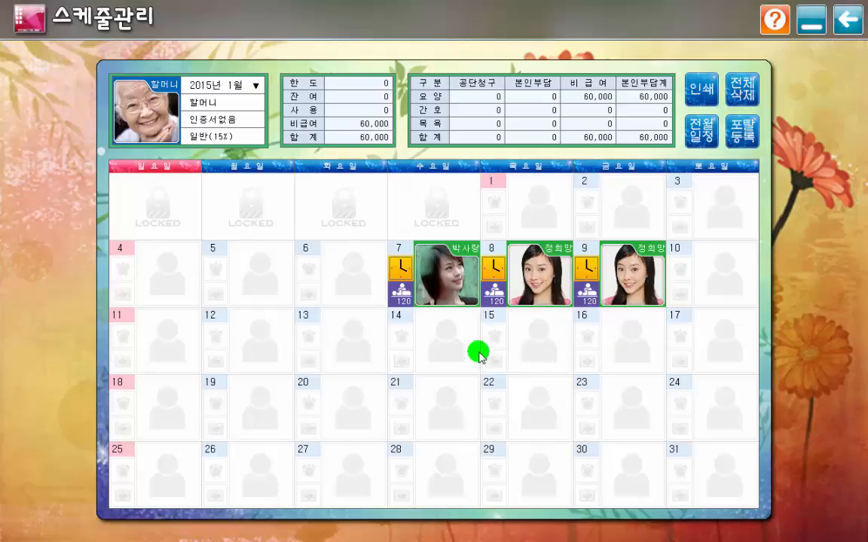
# Step: Set up a second January 7 요양 visit for 6:30–8:00 PM with the side-facing caregiver and try to add it
pyautogui.click(400, 250)
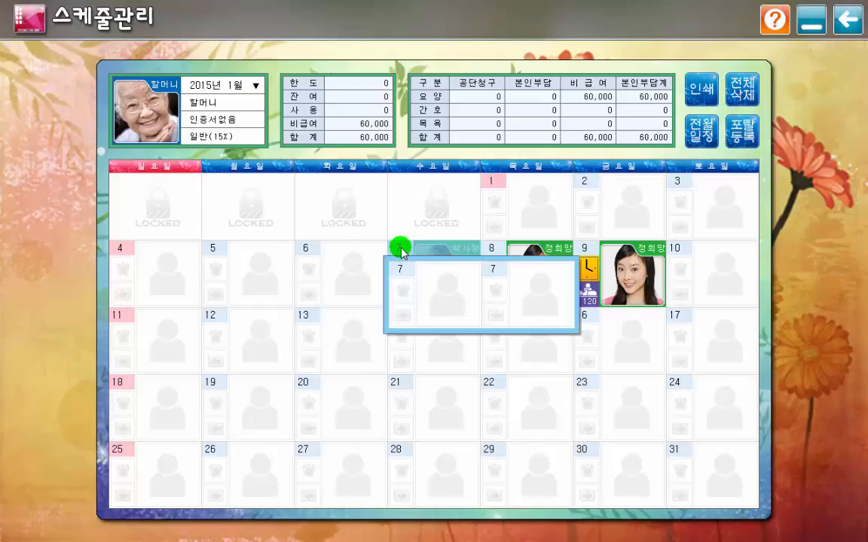
pyautogui.click(442, 305)
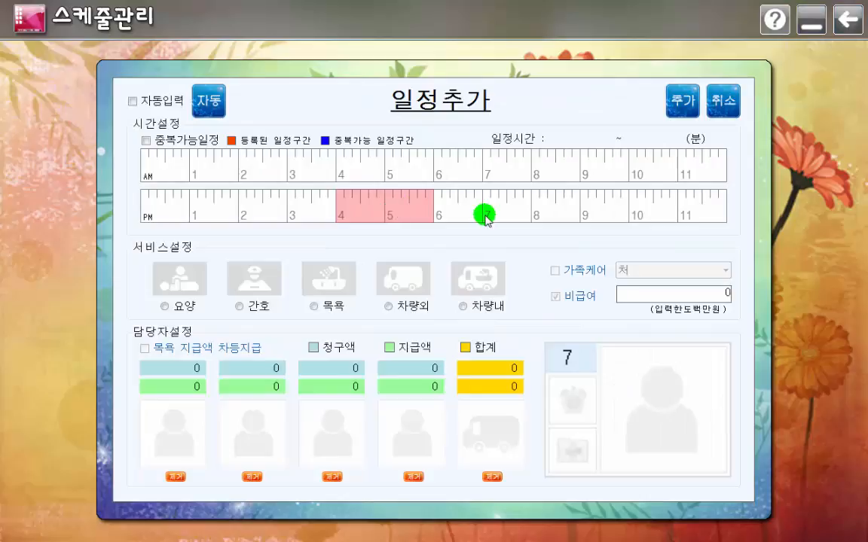
pyautogui.moveTo(459, 207); pyautogui.dragTo(526, 211)
pyautogui.click(160, 260)
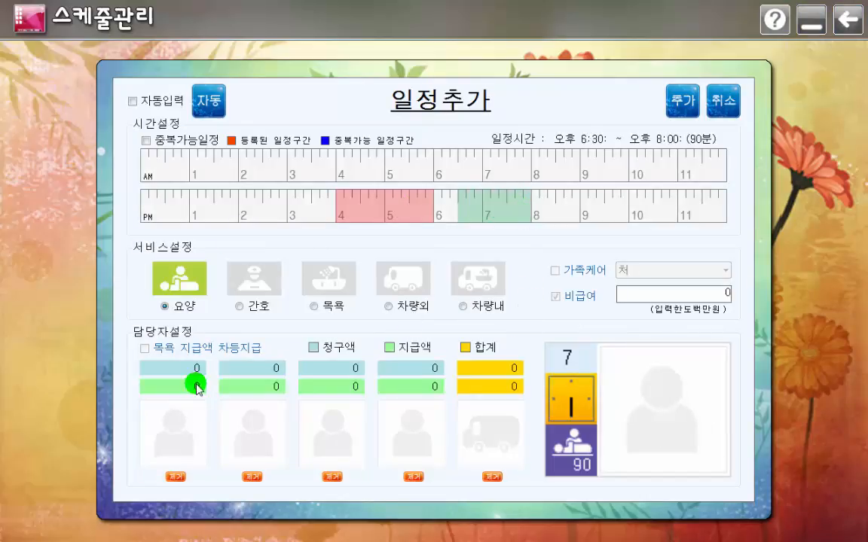
pyautogui.click(172, 431)
pyautogui.click(156, 145)
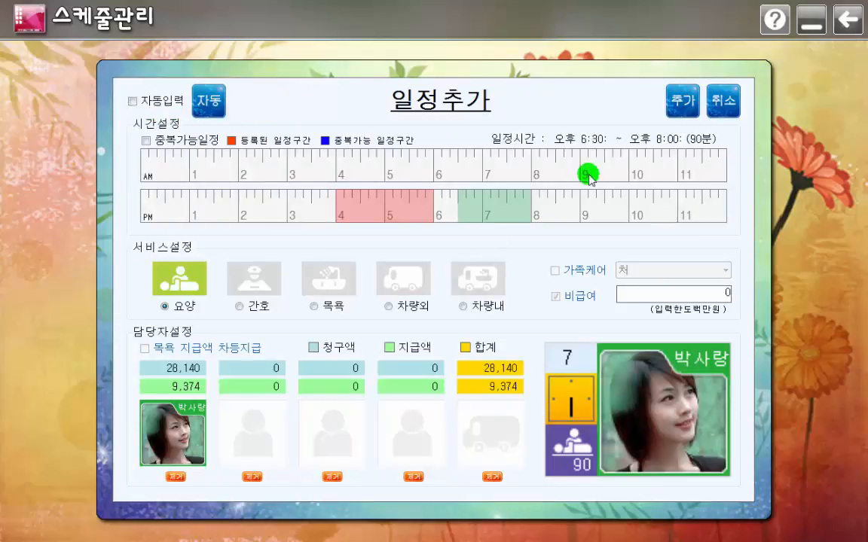
pyautogui.click(680, 101)
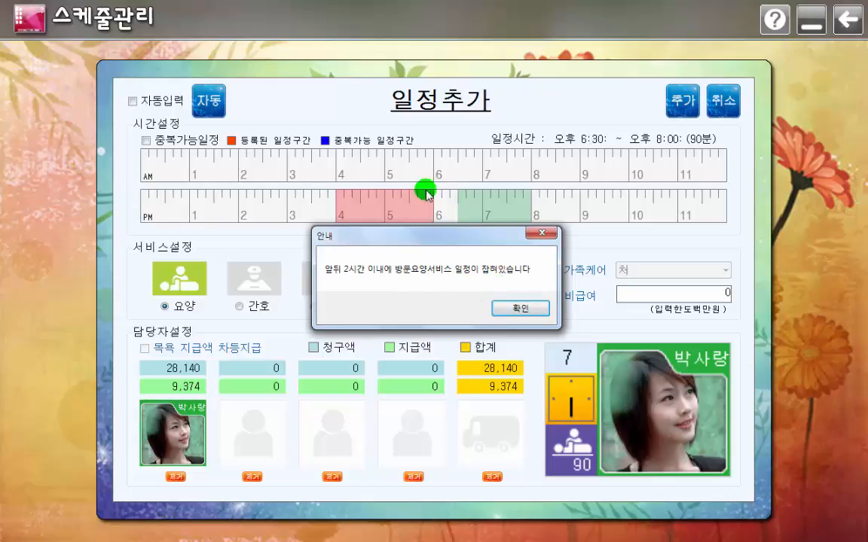
pyautogui.click(521, 309)
# Step: Try to add the second January 7 visit at 7:00–8:30 PM and at 7:10–8:40 PM
pyautogui.moveTo(465, 216); pyautogui.dragTo(515, 210)
pyautogui.click(683, 122)
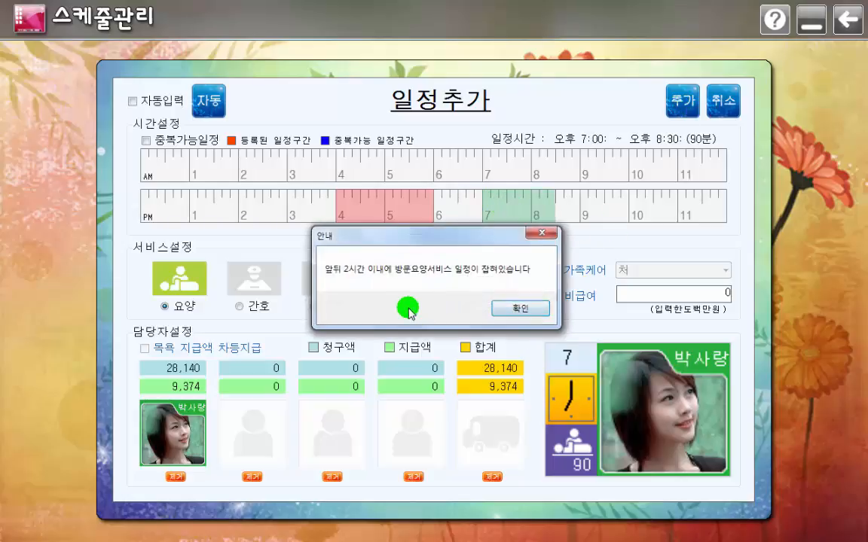
pyautogui.click(522, 311)
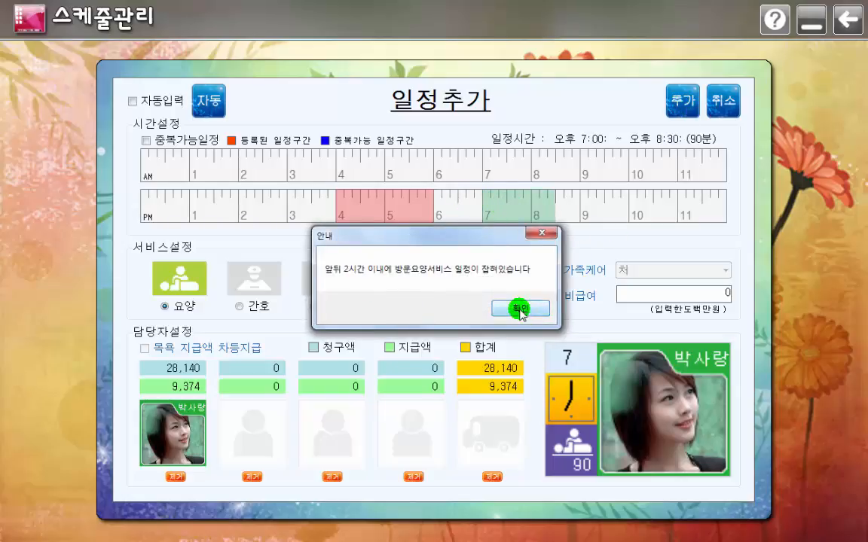
pyautogui.moveTo(519, 209); pyautogui.dragTo(526, 214)
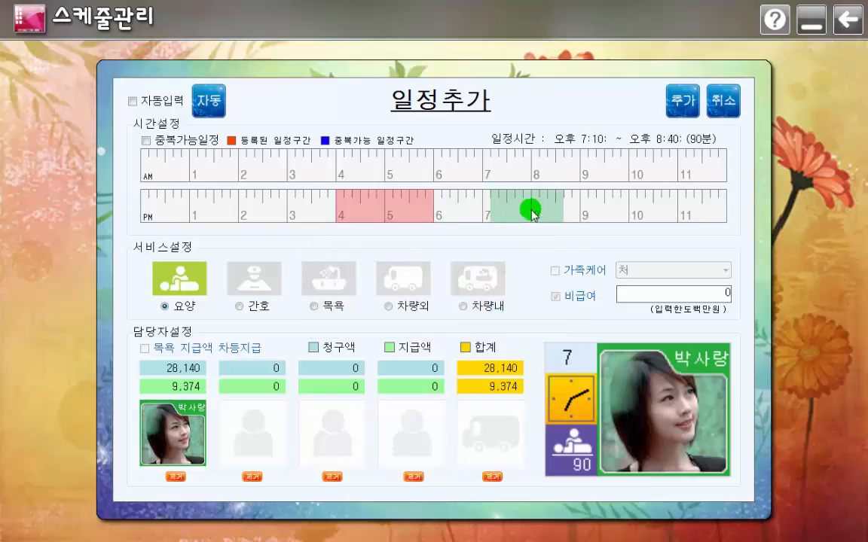
pyautogui.click(681, 113)
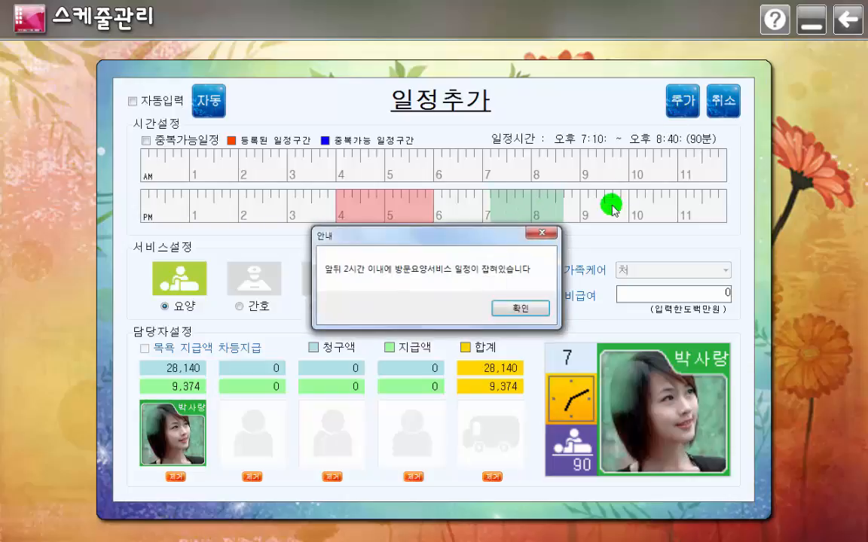
pyautogui.click(519, 309)
# Step: Shift the second January 7 visit to 8:00–9:30 PM and add it to the schedule
pyautogui.moveTo(523, 219); pyautogui.dragTo(565, 212)
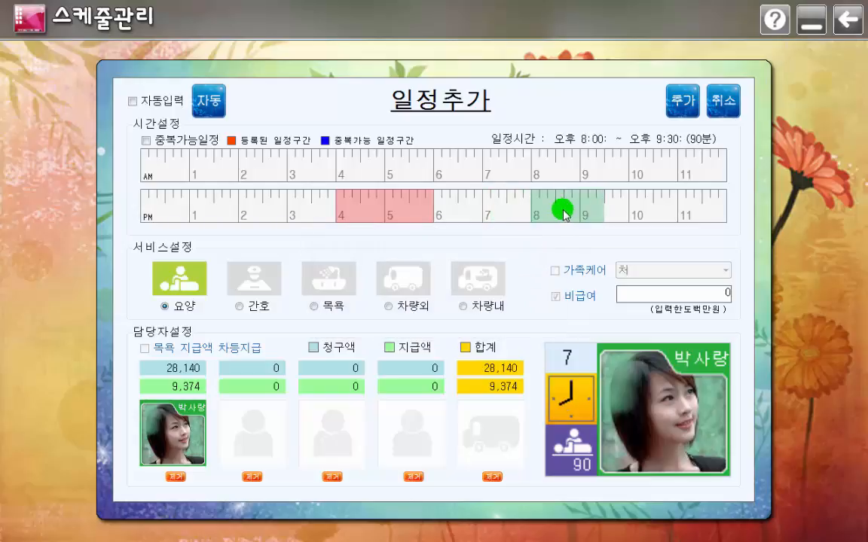
pyautogui.click(681, 100)
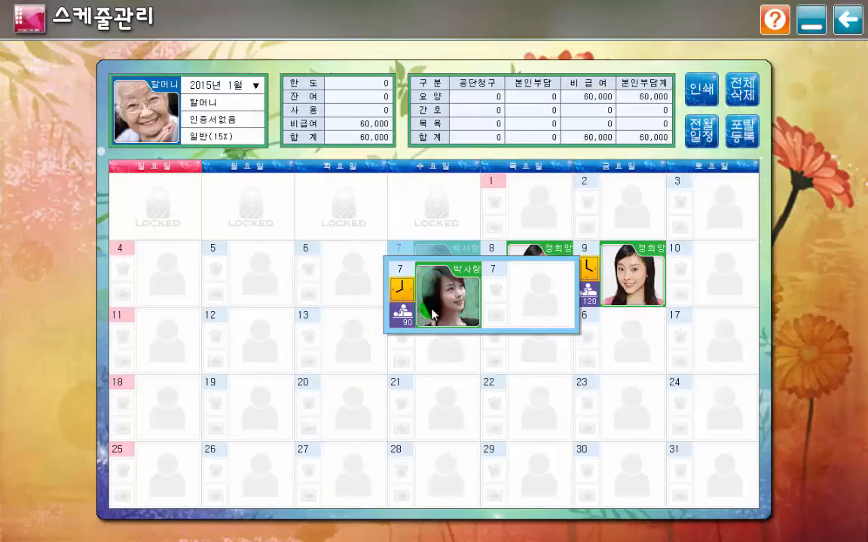
# Step: Enable 중복가능일정 for the second January 7 visit, move it to 5:00–6:30 PM, and check caregiver availability without choosing anyone
pyautogui.click(408, 322)
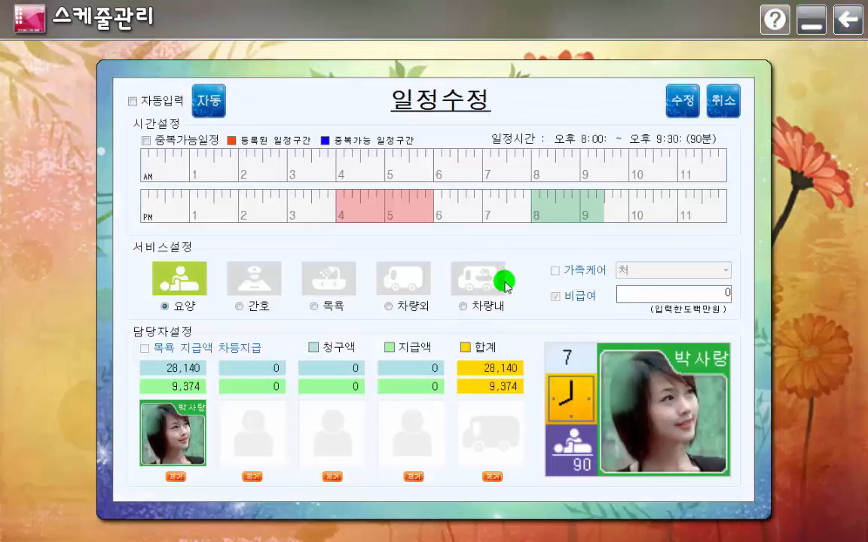
pyautogui.click(146, 141)
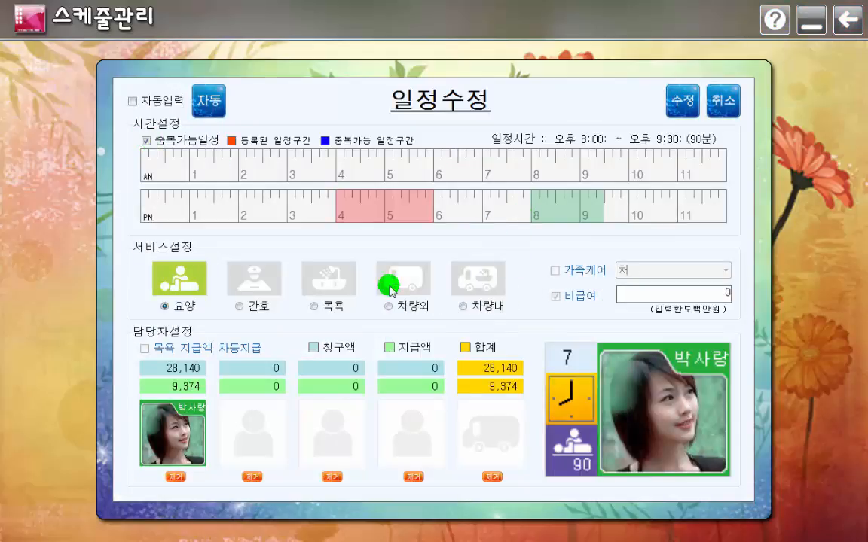
pyautogui.moveTo(581, 209); pyautogui.dragTo(437, 213)
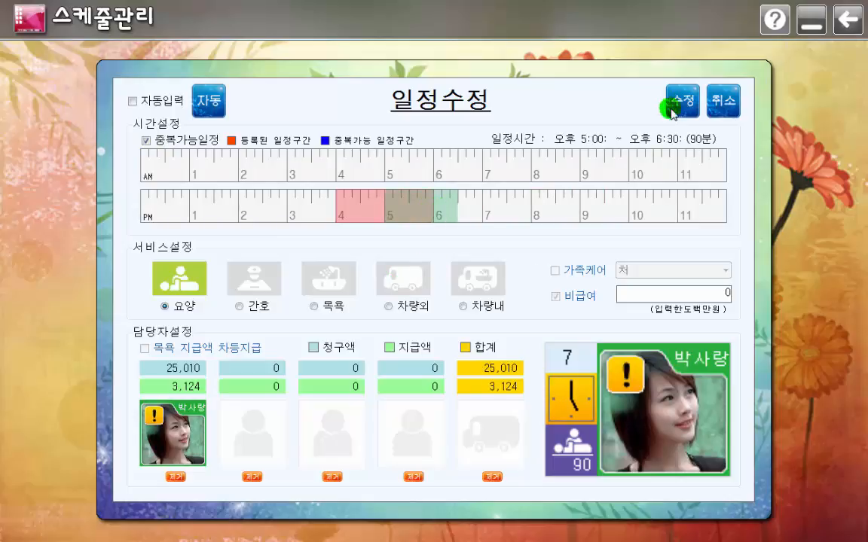
pyautogui.click(186, 431)
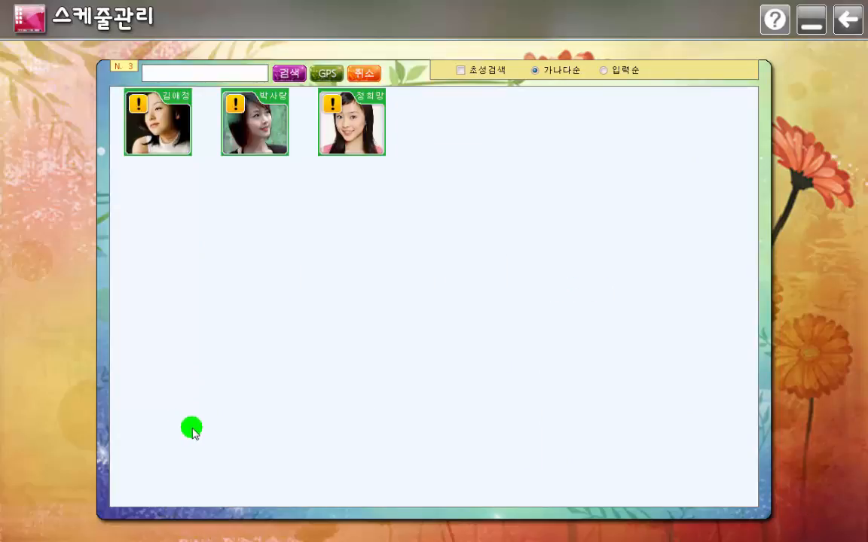
pyautogui.click(368, 75)
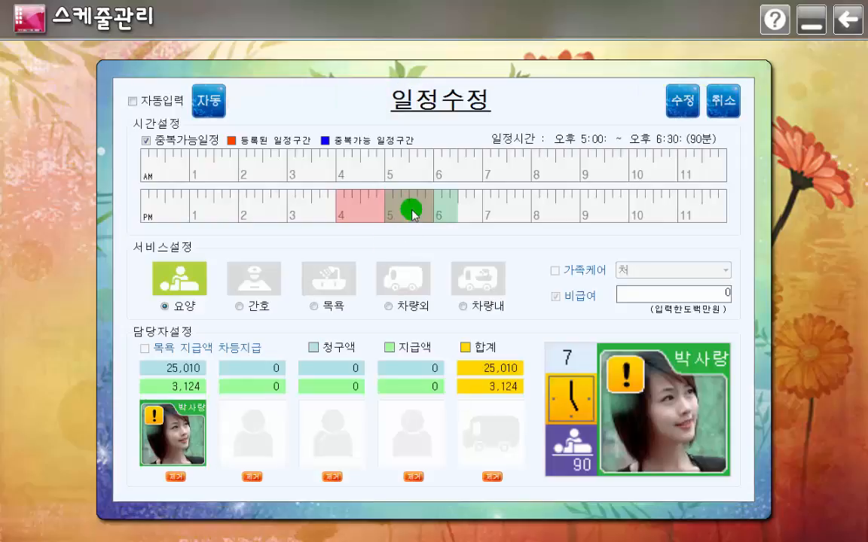
# Step: Move the second January 7 visit to 2:30–4:00 PM, assign the front-facing long-haired caregiver, and save the modification
pyautogui.moveTo(413, 215); pyautogui.dragTo(292, 215)
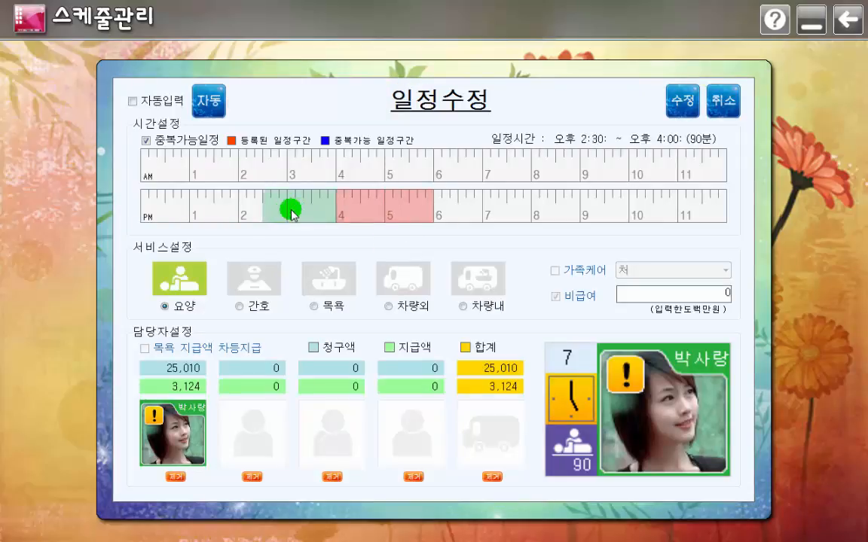
pyautogui.click(192, 435)
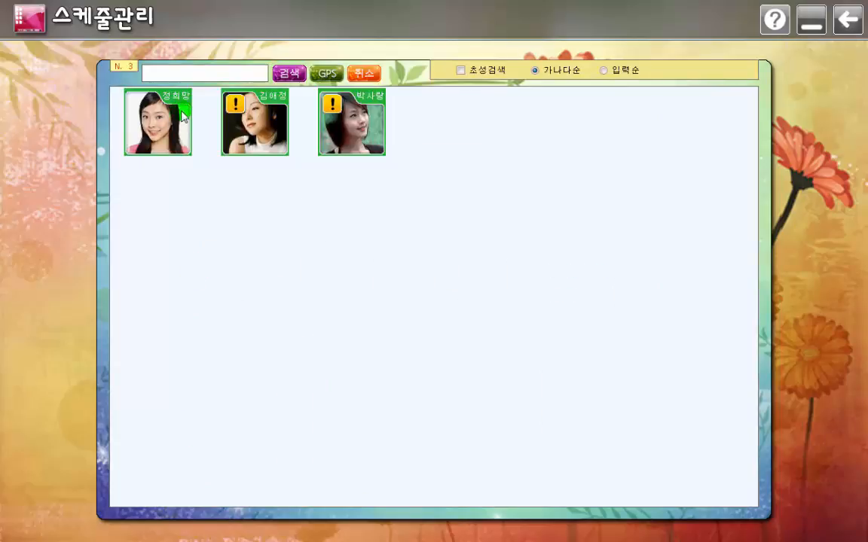
pyautogui.click(159, 132)
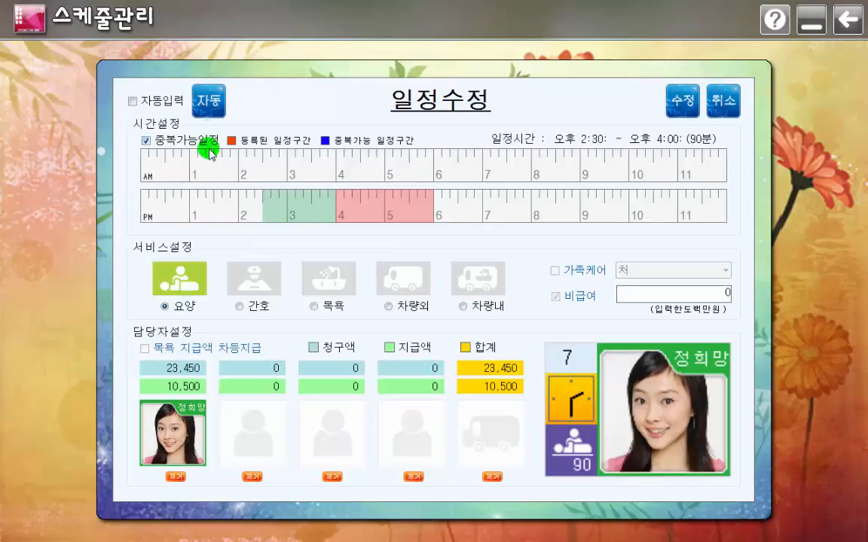
pyautogui.click(682, 111)
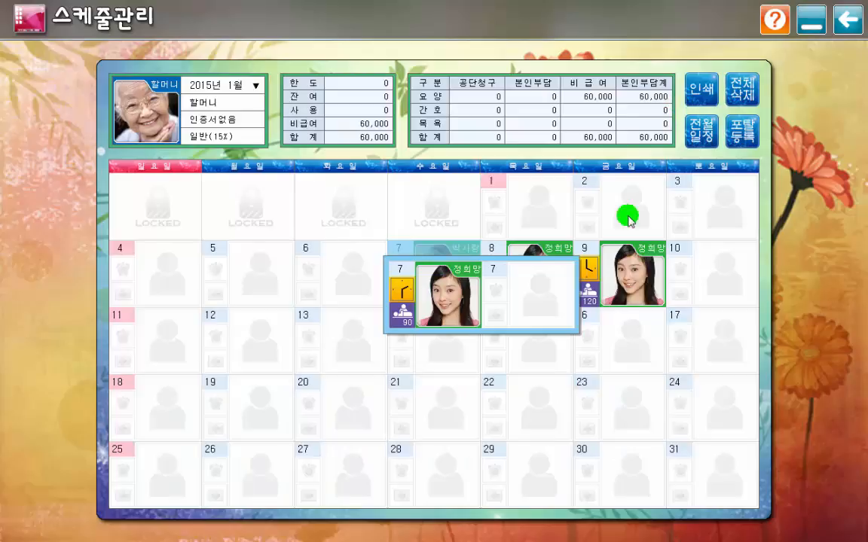
# Step: Try to move the second January 7 visit to 1:50–3:20 PM with 중복가능일정 off, and cancel the edit
pyautogui.click(441, 314)
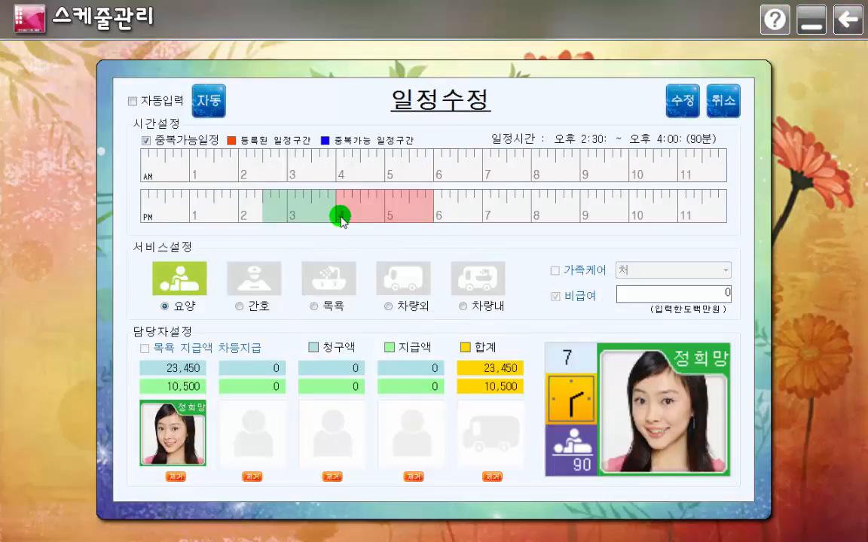
pyautogui.moveTo(296, 210); pyautogui.dragTo(271, 207)
pyautogui.click(684, 102)
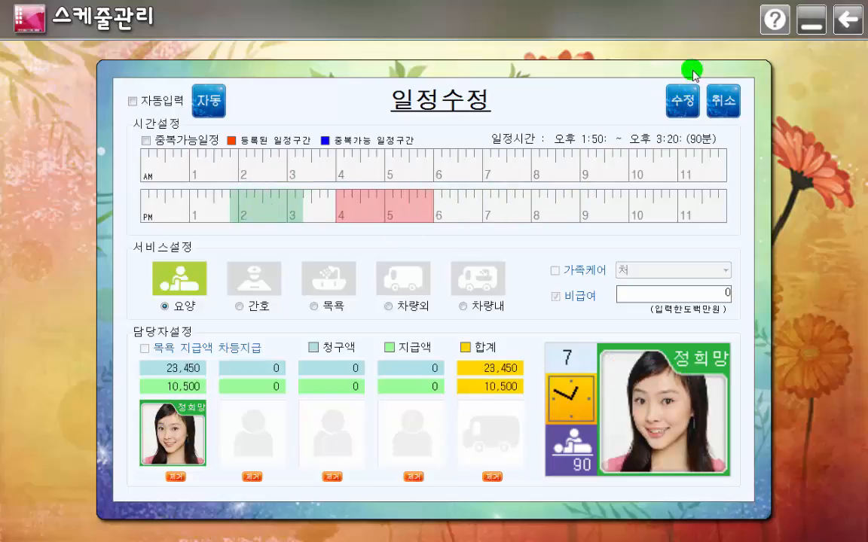
pyautogui.click(684, 104)
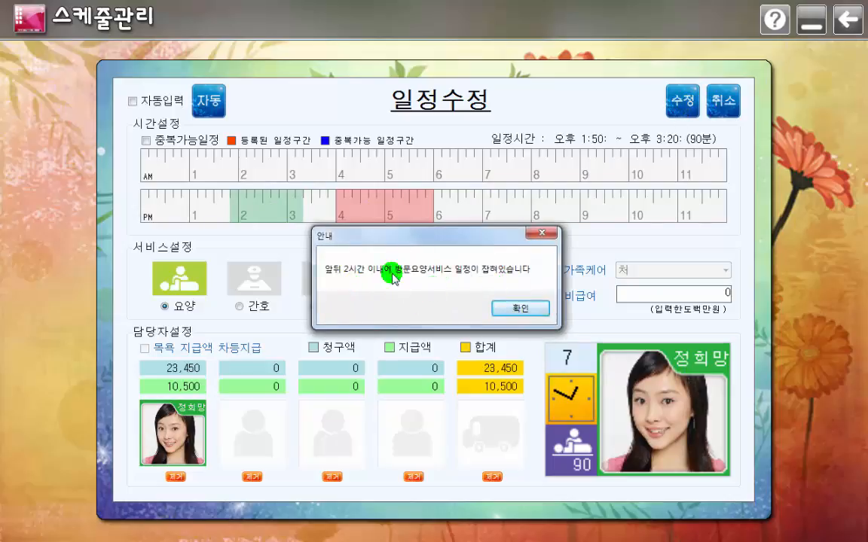
pyautogui.click(521, 309)
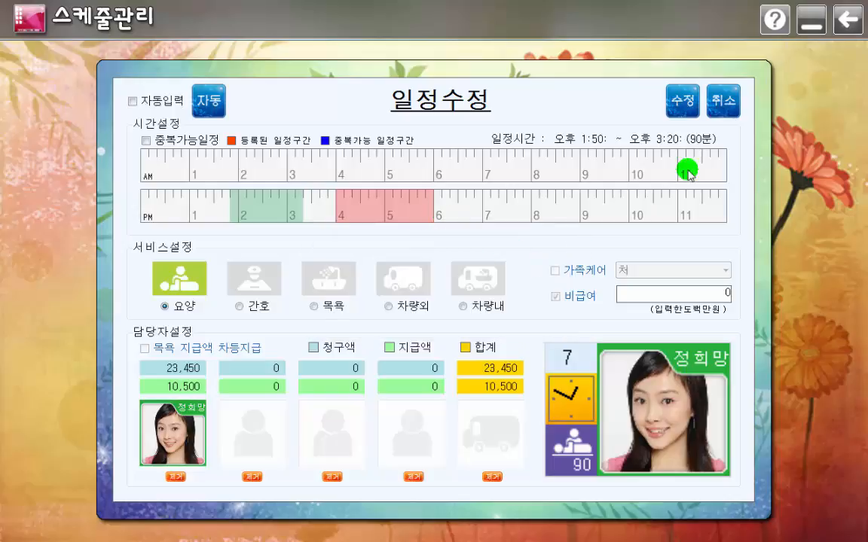
pyautogui.click(728, 105)
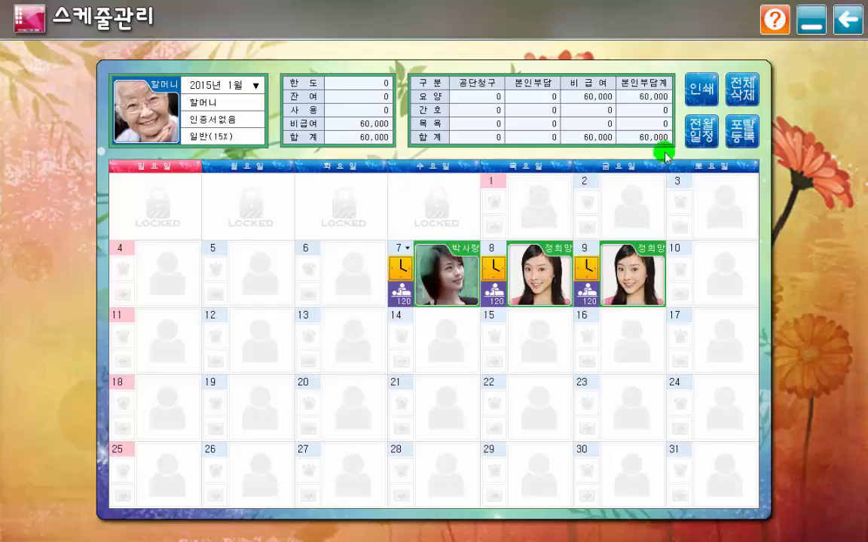
# Step: Switch the calendar to February 2015 and open the schedule of the first recipient, the smiling white-haired man
pyautogui.click(226, 87)
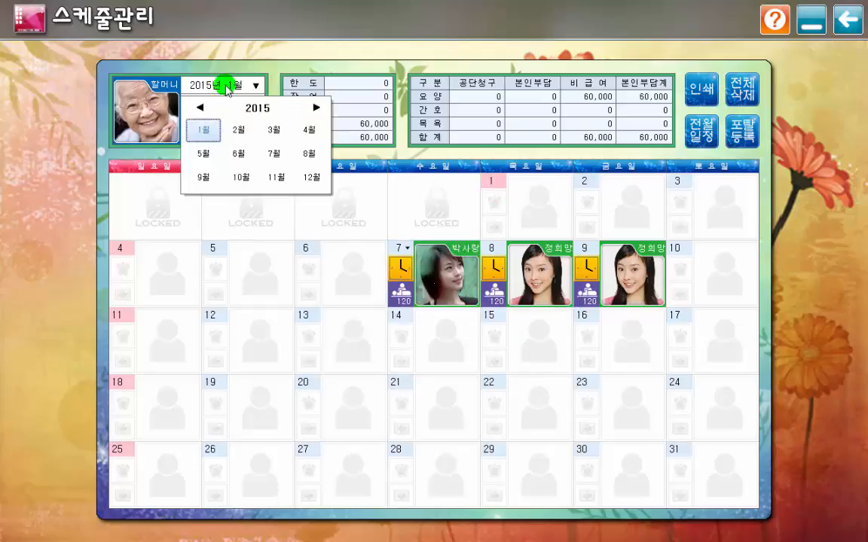
pyautogui.click(236, 132)
pyautogui.click(124, 102)
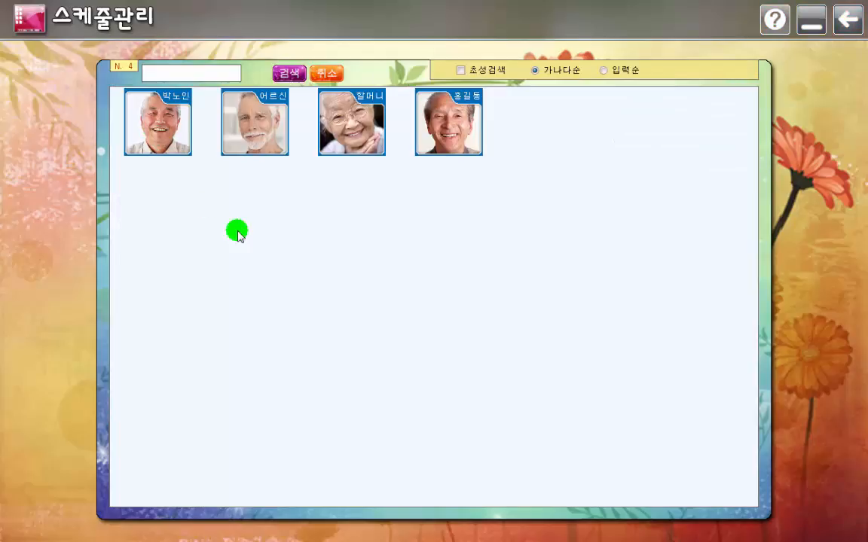
pyautogui.click(149, 129)
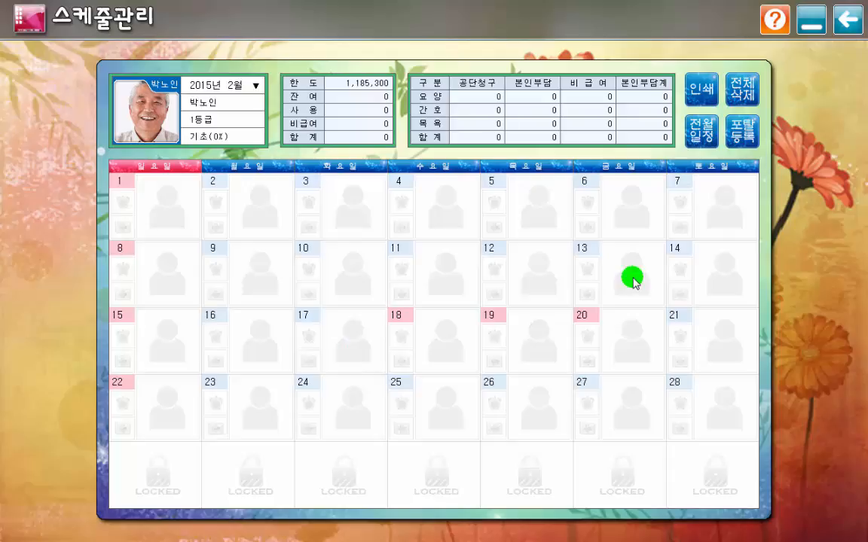
# Step: Copy the January 2015 schedule, starting from its second week, into the recipient's February 2015 calendar
pyautogui.click(700, 140)
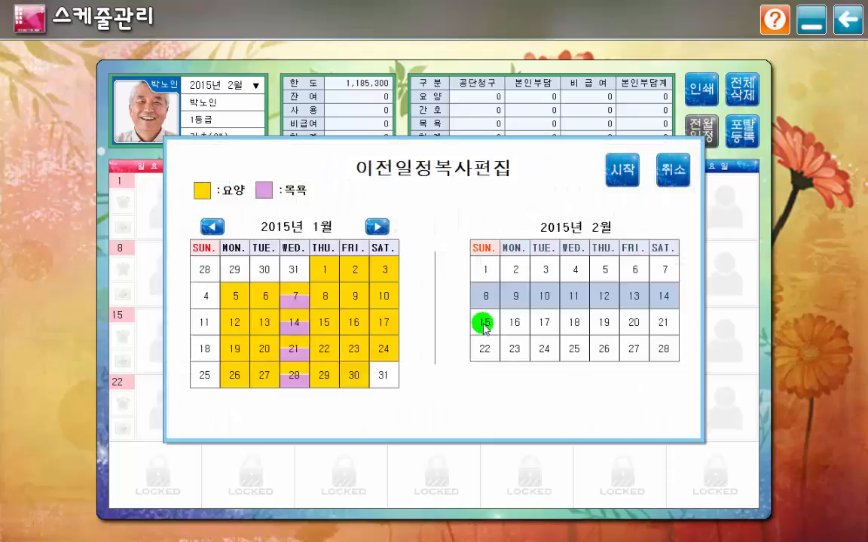
pyautogui.click(313, 300)
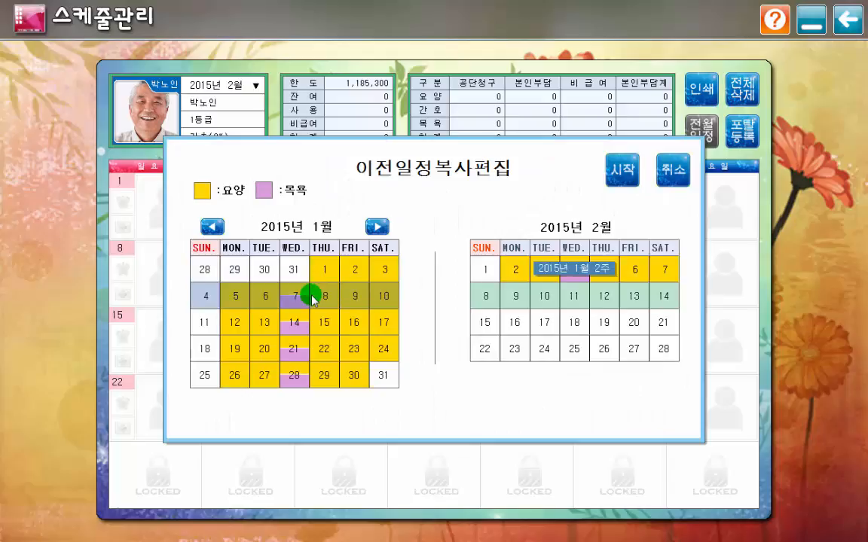
pyautogui.click(619, 169)
pyautogui.click(433, 323)
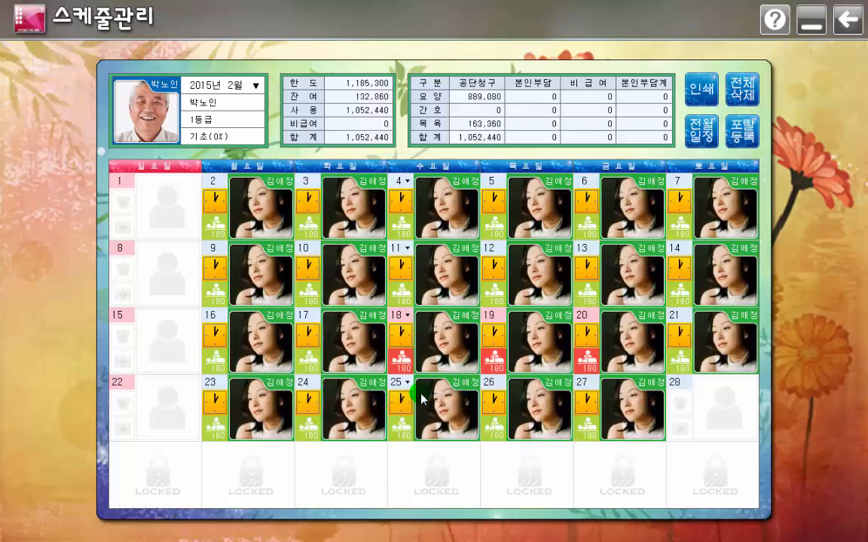
pyautogui.click(446, 309)
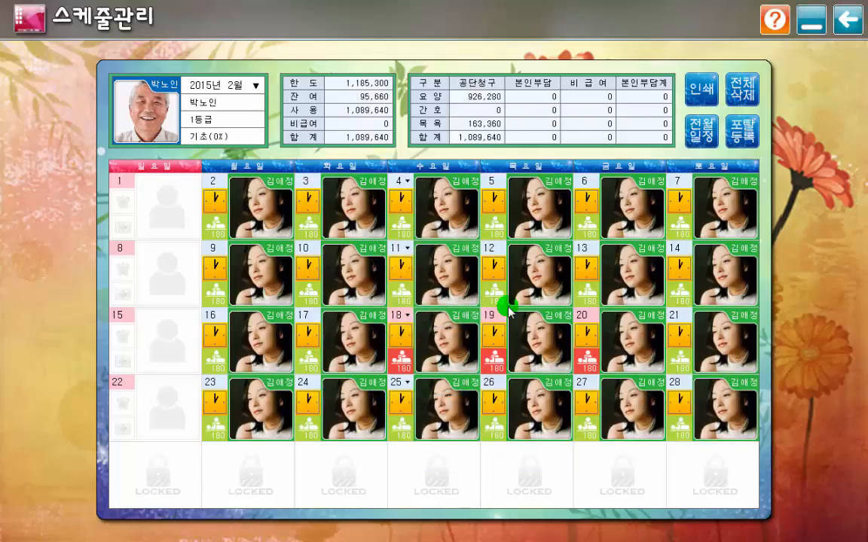
# Step: Delete all of the recipient's February 2015 visits
pyautogui.click(744, 92)
pyautogui.click(385, 267)
pyautogui.click(432, 268)
pyautogui.click(483, 267)
pyautogui.click(390, 305)
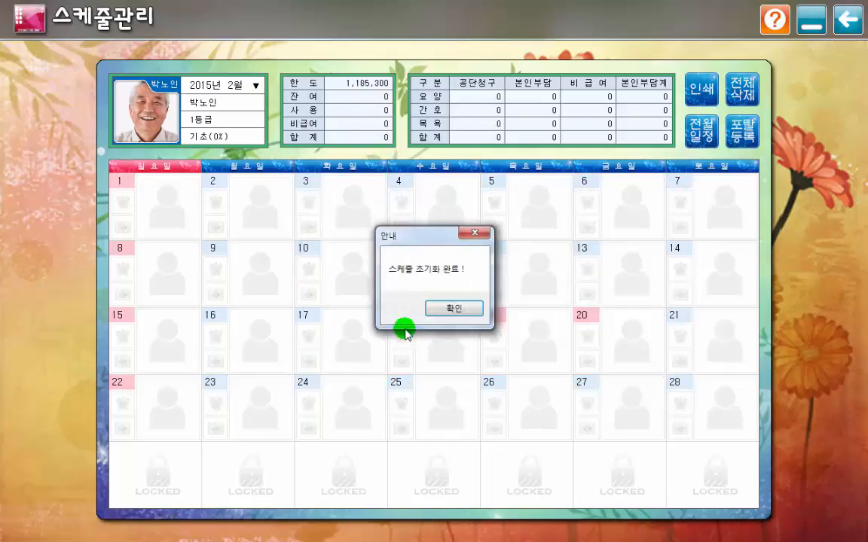
pyautogui.click(452, 309)
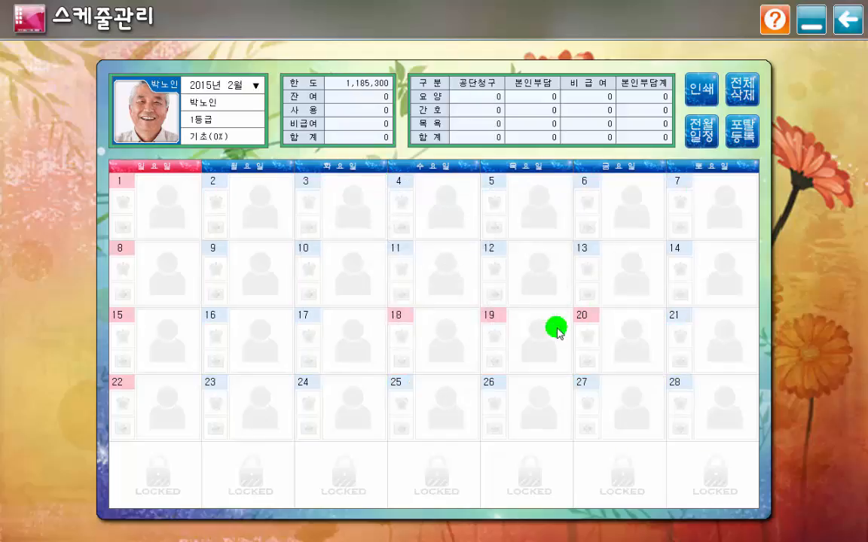
# Step: Add a 요양 visit on February 2, marking 7:00–10:00 AM and enabling 가족케어 before saving it
pyautogui.click(266, 220)
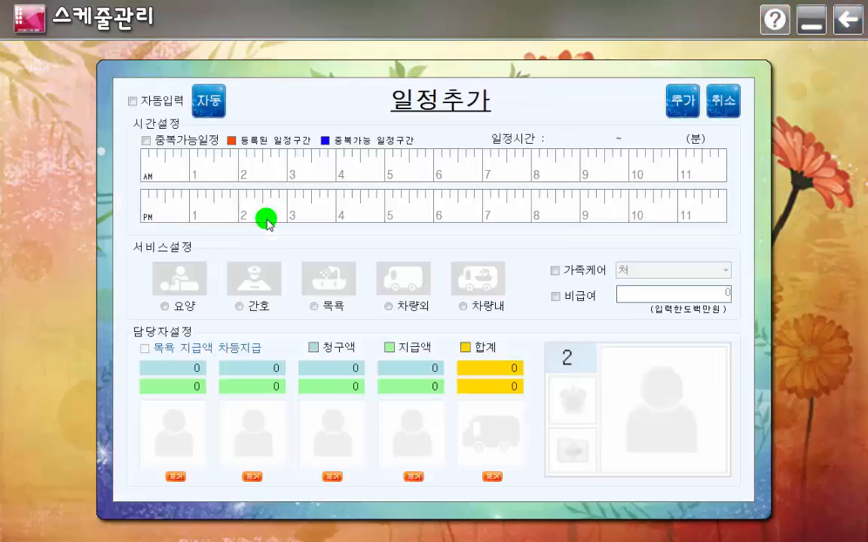
pyautogui.moveTo(482, 178); pyautogui.dragTo(619, 177)
pyautogui.moveTo(551, 174); pyautogui.dragTo(562, 174)
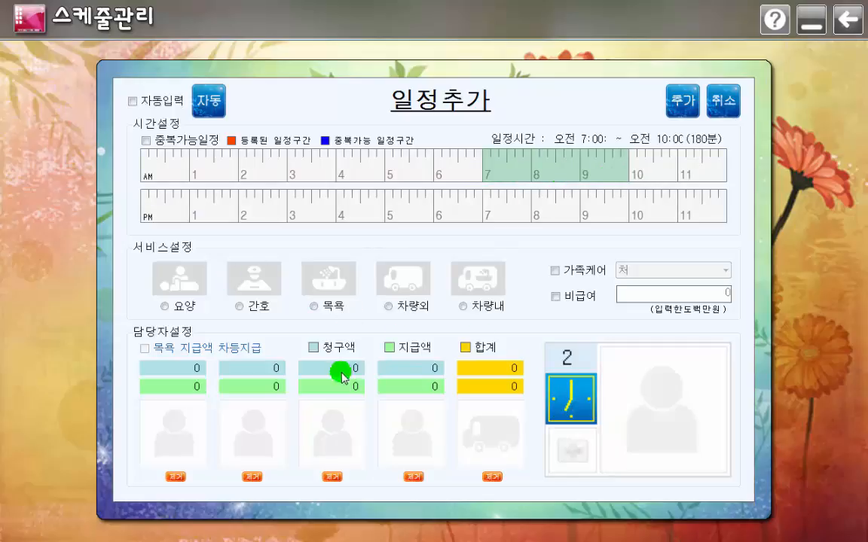
pyautogui.click(192, 285)
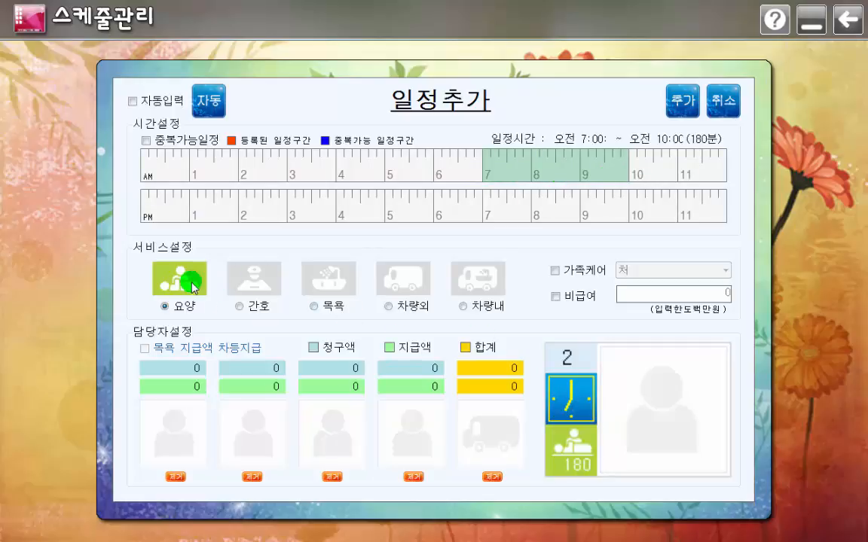
pyautogui.click(555, 272)
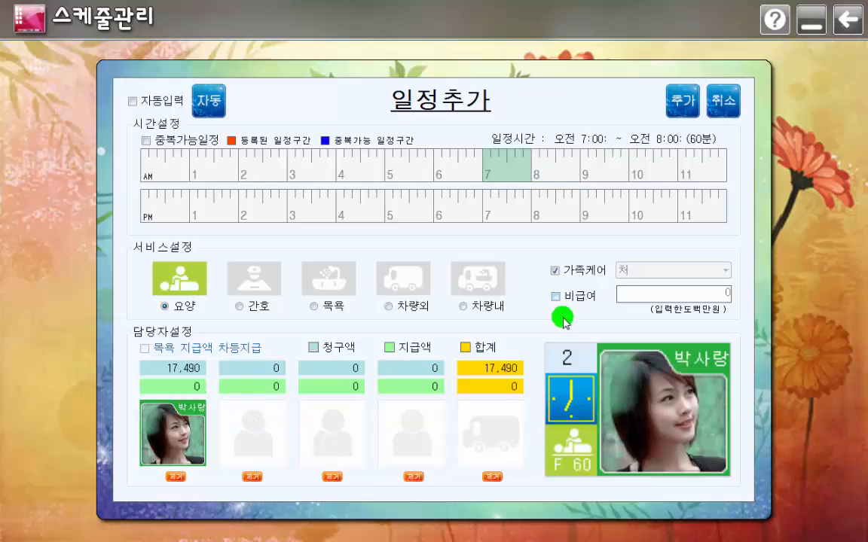
pyautogui.click(555, 272)
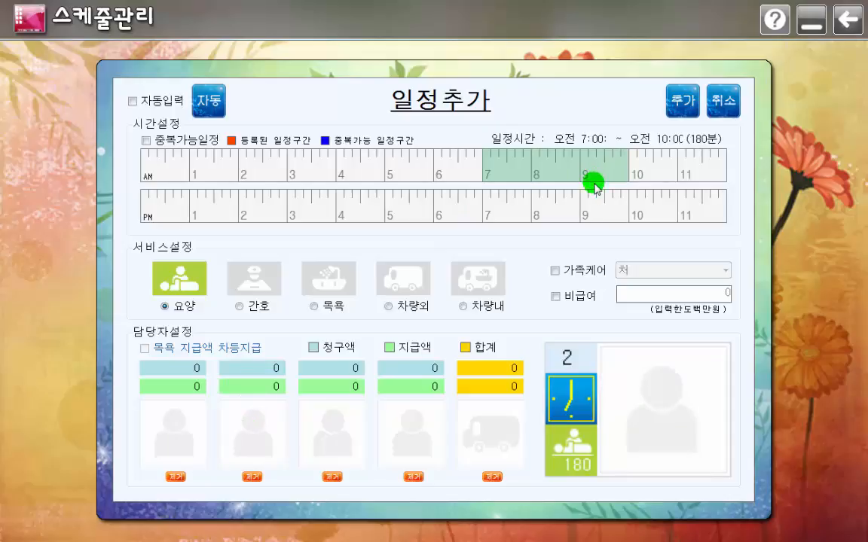
pyautogui.click(556, 272)
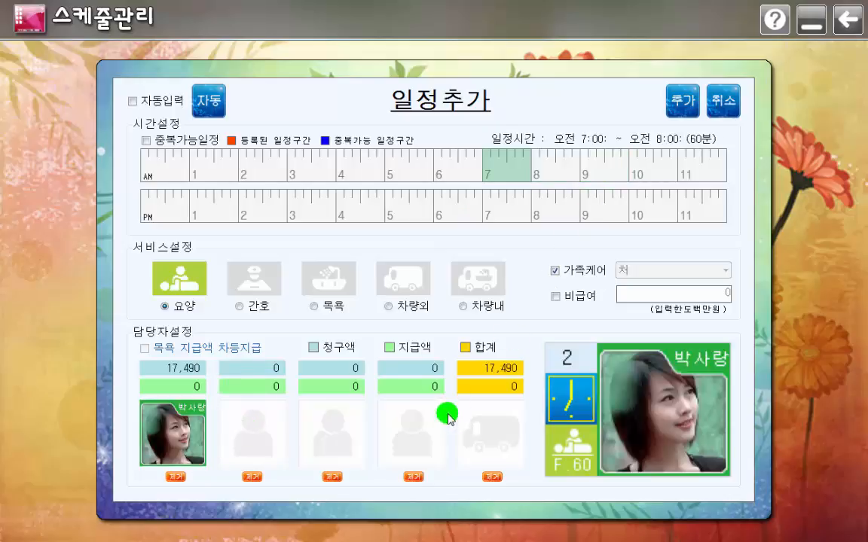
pyautogui.click(681, 101)
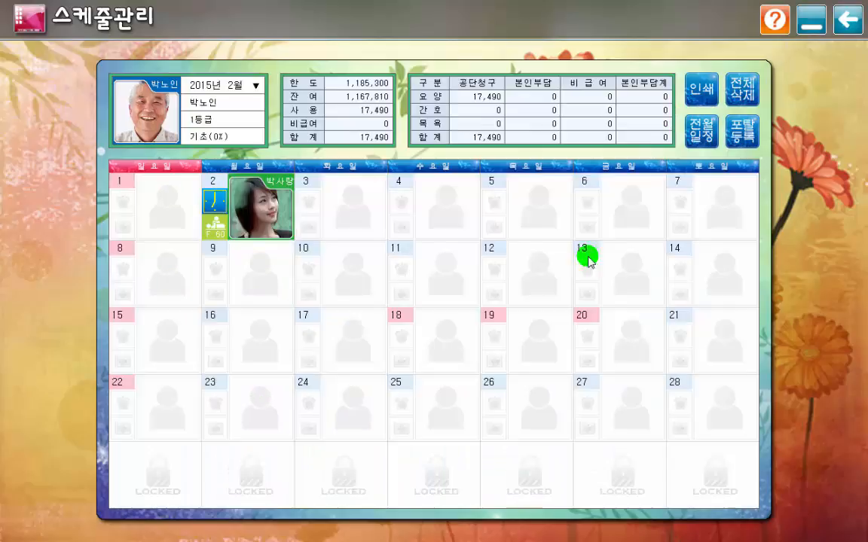
# Step: Open the February 2 family-care visit, save it unchanged, and copy it to February 3 through 6
pyautogui.click(217, 223)
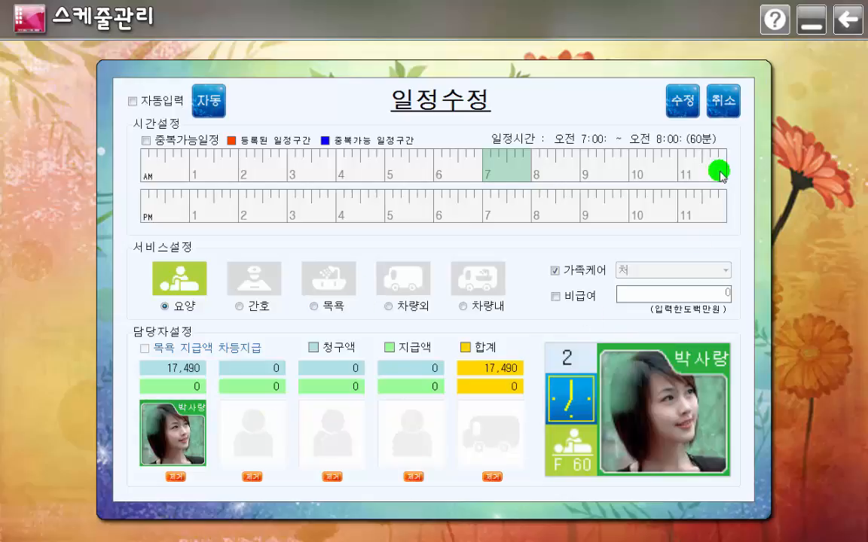
pyautogui.click(676, 106)
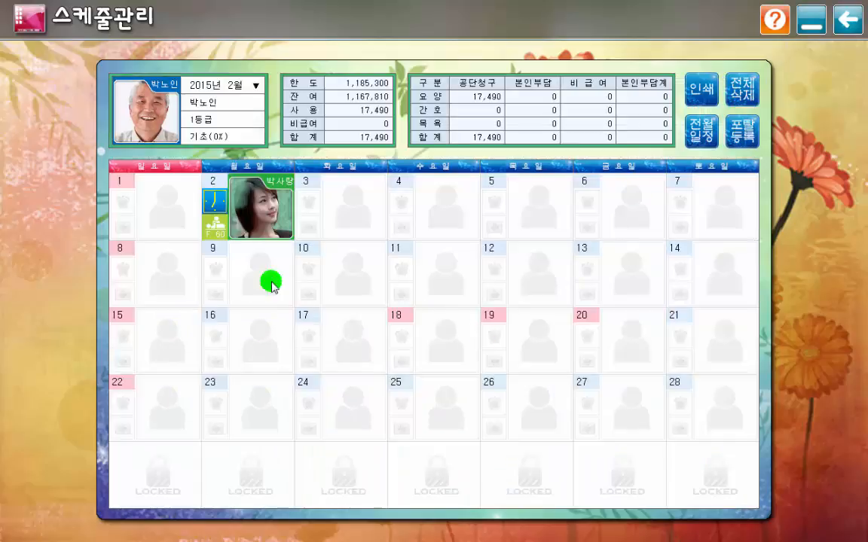
pyautogui.moveTo(256, 218)
pyautogui.mouseDown()
pyautogui.moveTo(608, 220)
pyautogui.moveTo(571, 272)
pyautogui.moveTo(580, 189)
pyautogui.mouseUp()
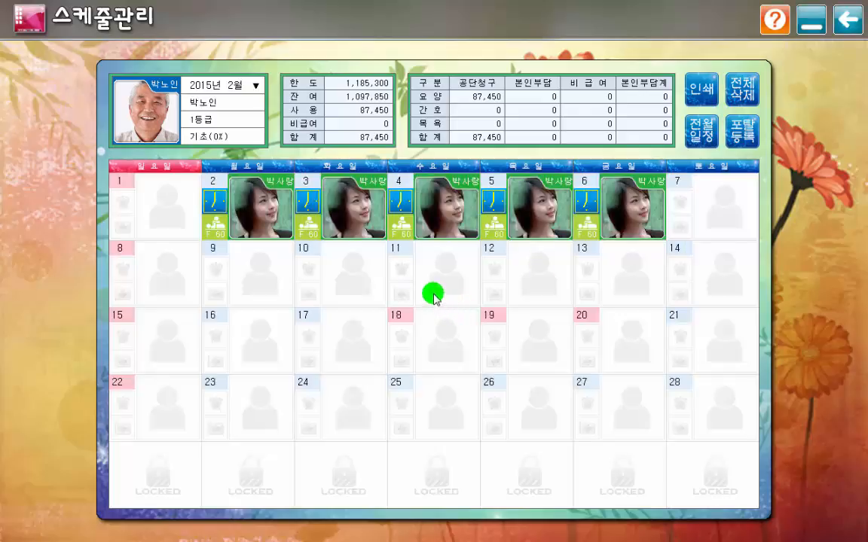
# Step: Add a 6:00–7:00 PM 목욕 visit on February 10 by reusing the stored 60-minute bath entry from 자동입력
pyautogui.click(352, 285)
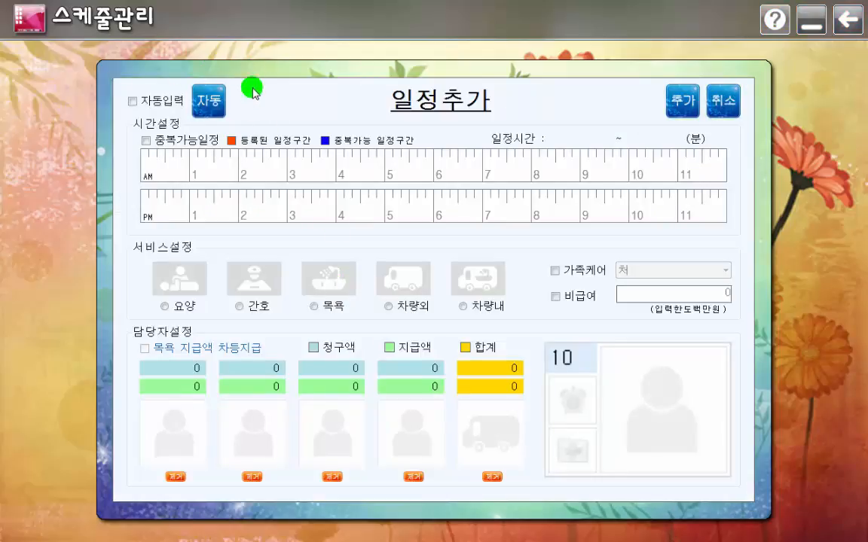
pyautogui.click(210, 103)
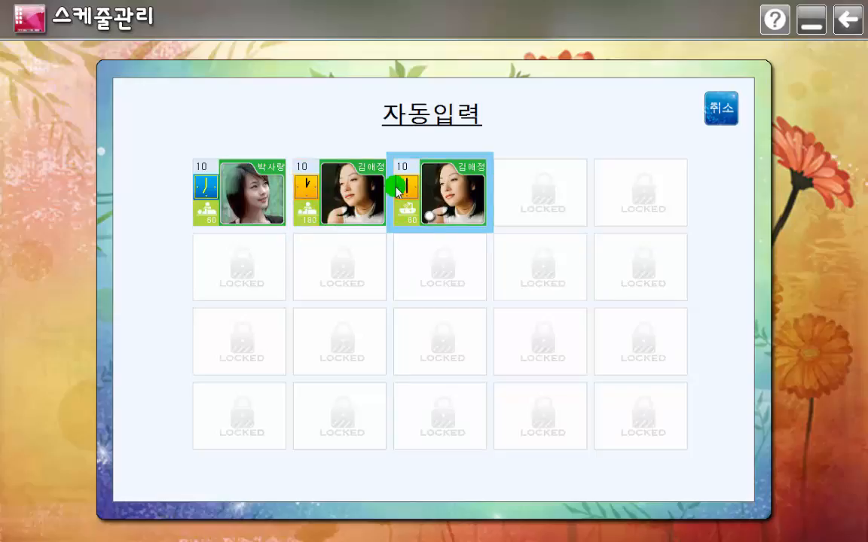
pyautogui.click(441, 214)
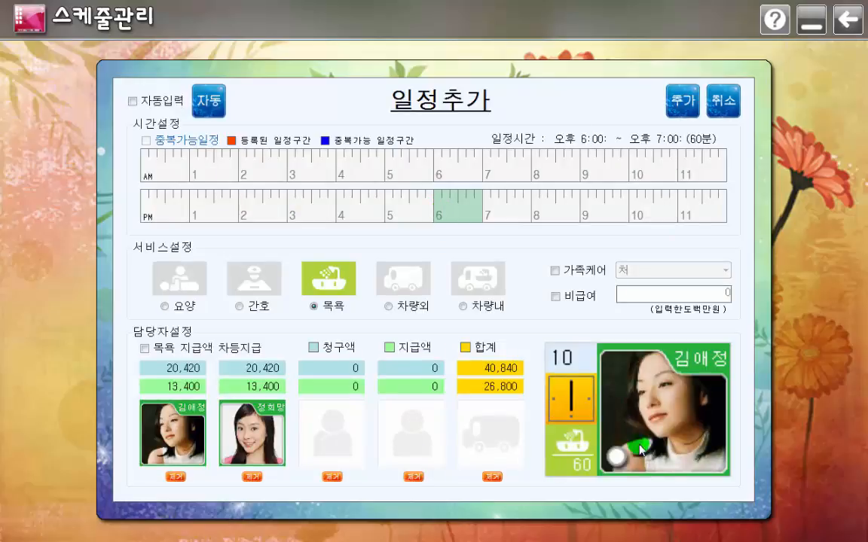
pyautogui.click(682, 100)
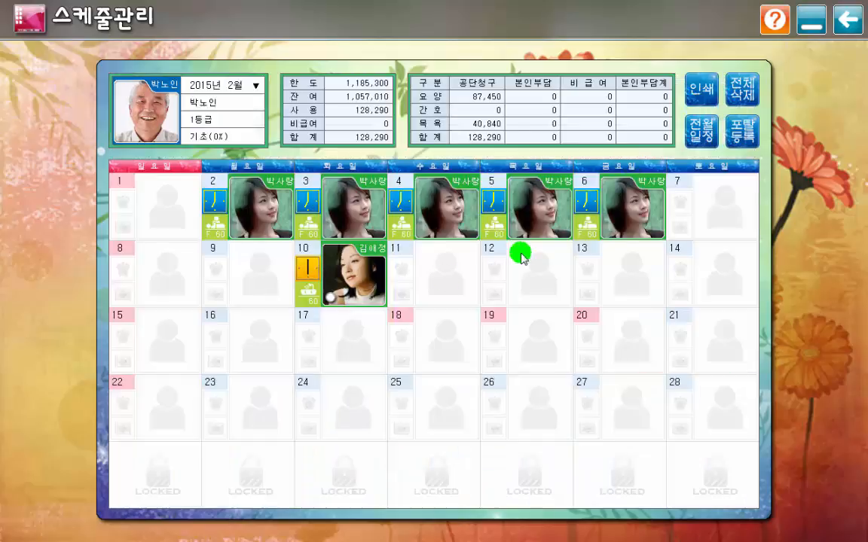